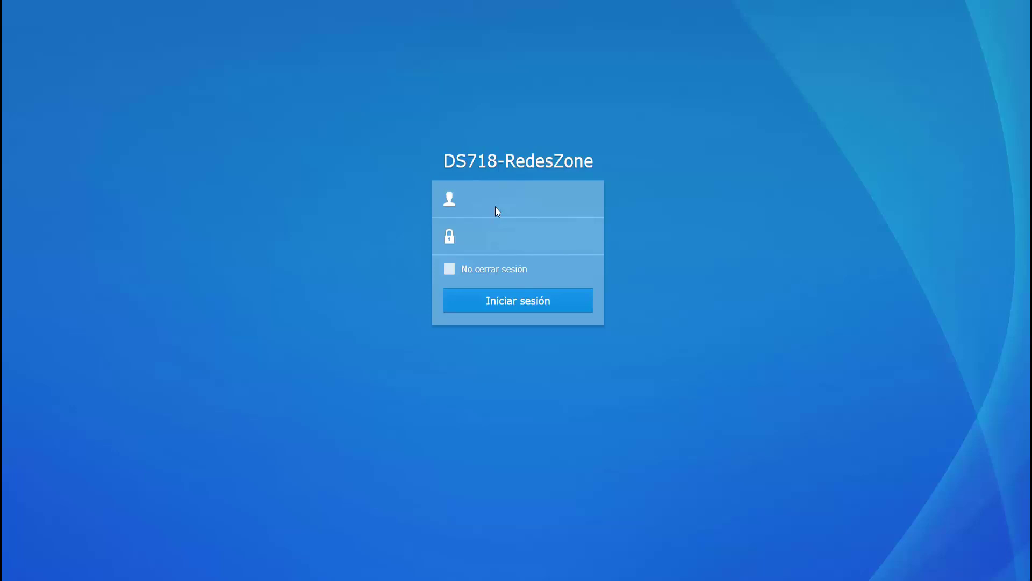
- Sign in to the DS718-RedesZone NAS as RZ-login with the account password
click(496, 207)
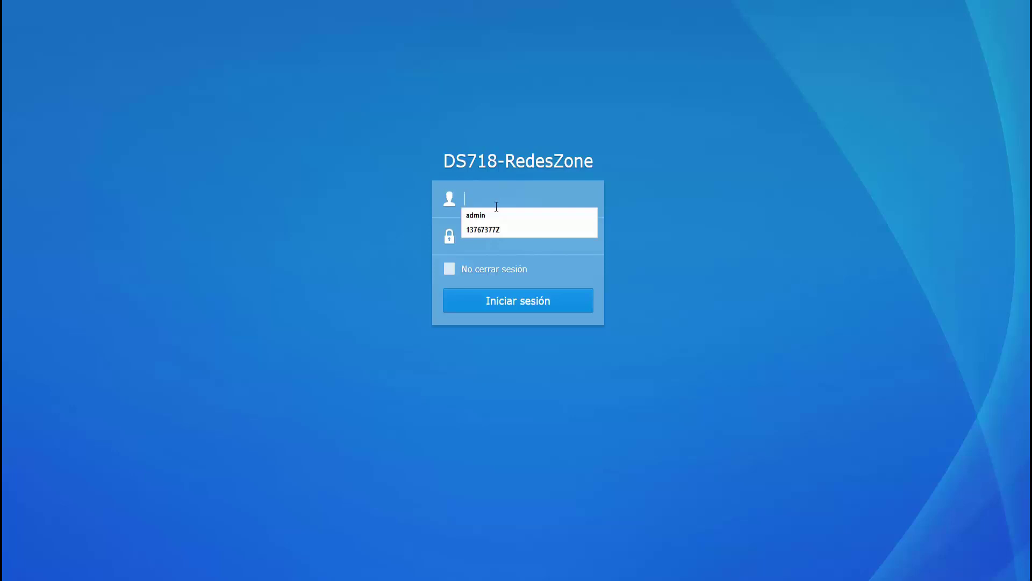
text(RZ)
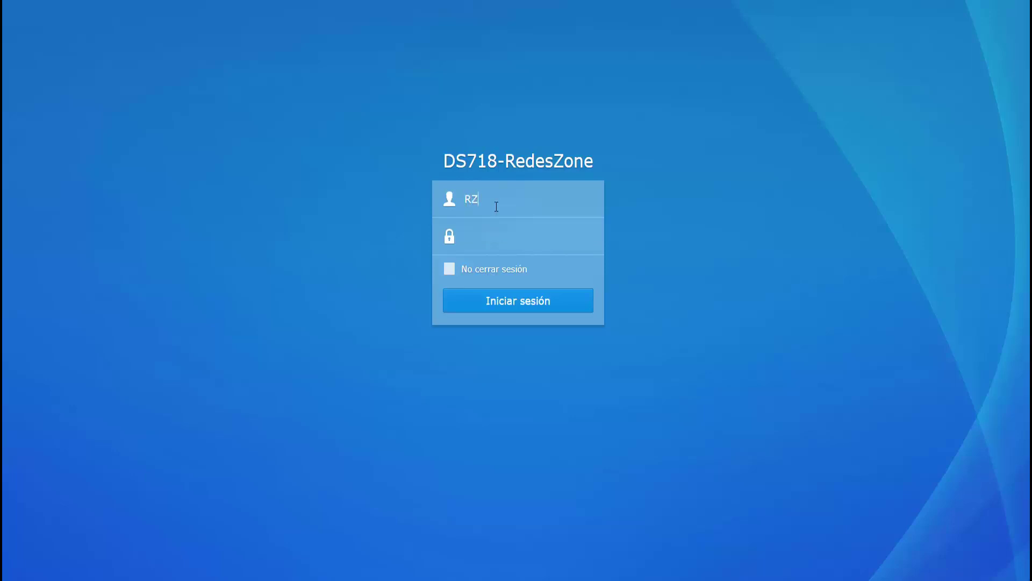
text(-login)
key(Tab)
text(•••••••••••••)
click(492, 302)
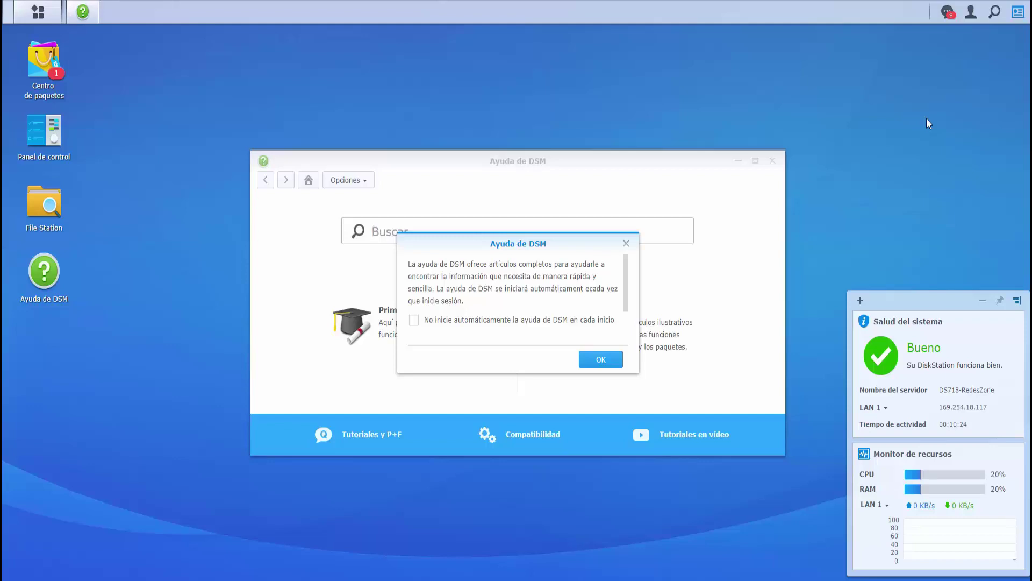
- Dismiss the DSM help startup notice and close the help window
click(626, 243)
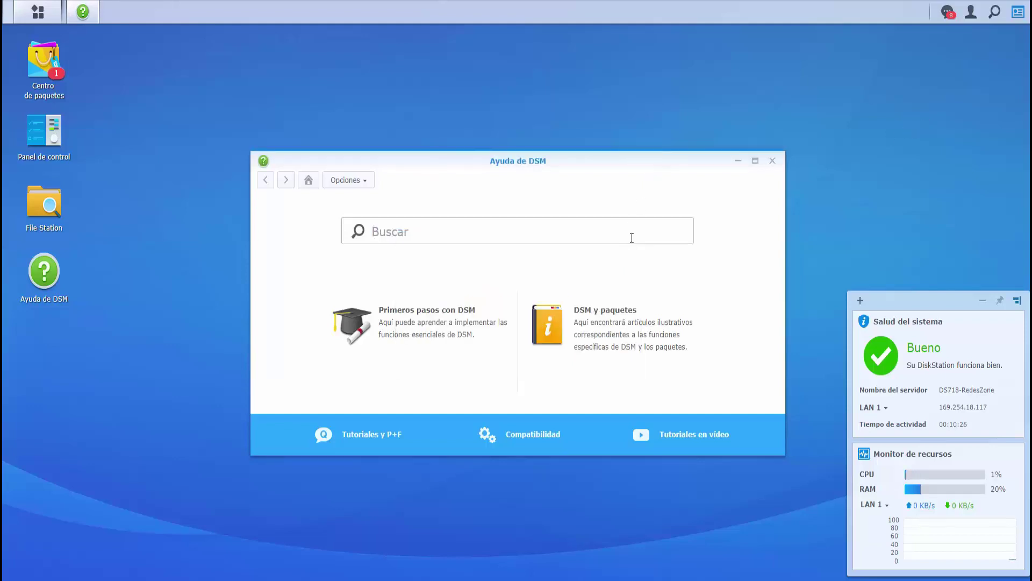
click(773, 161)
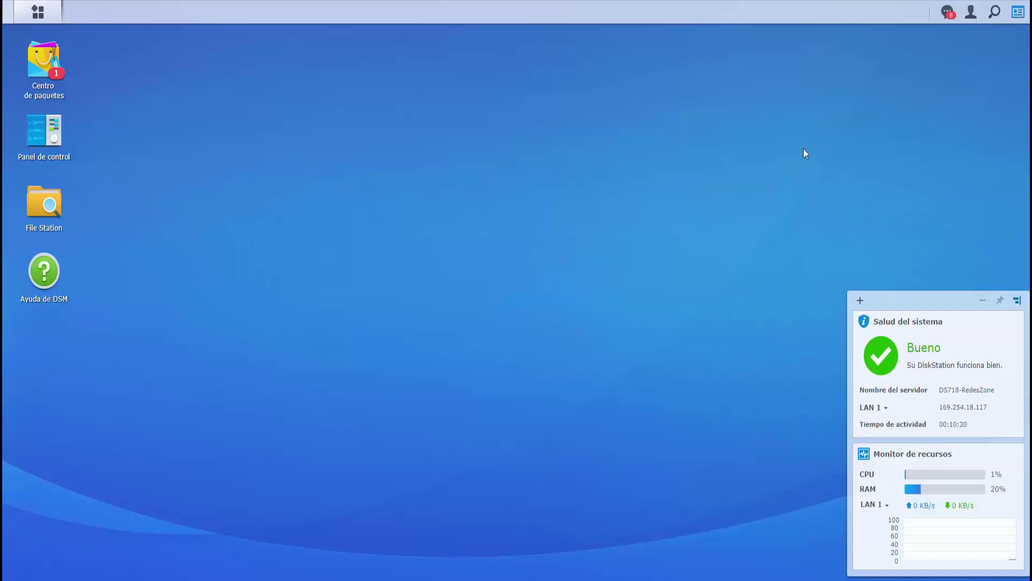
- Review the package installation notifications and move the widget panel higher on the desktop
click(947, 11)
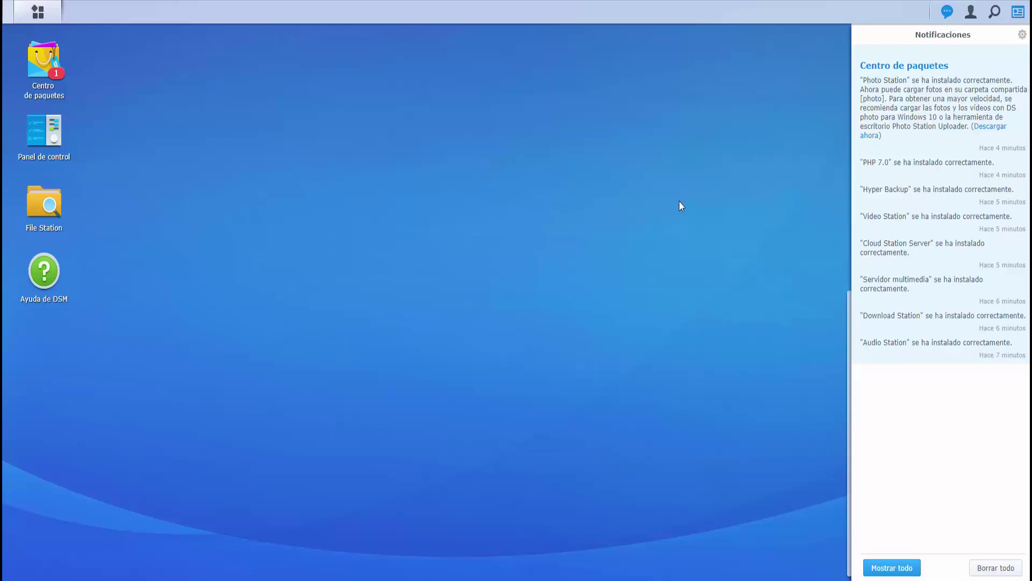
click(663, 203)
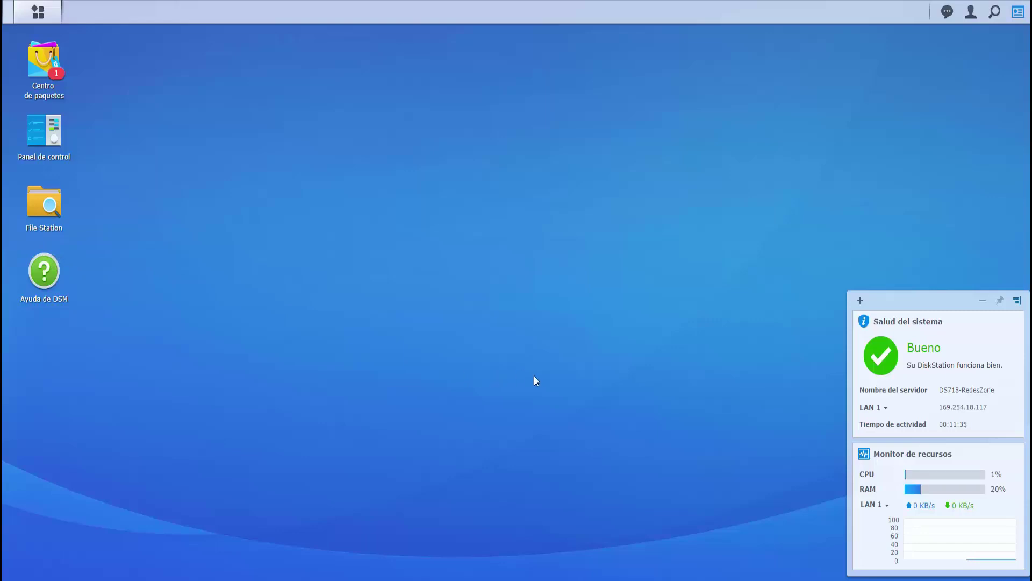
drag(910, 299, 911, 182)
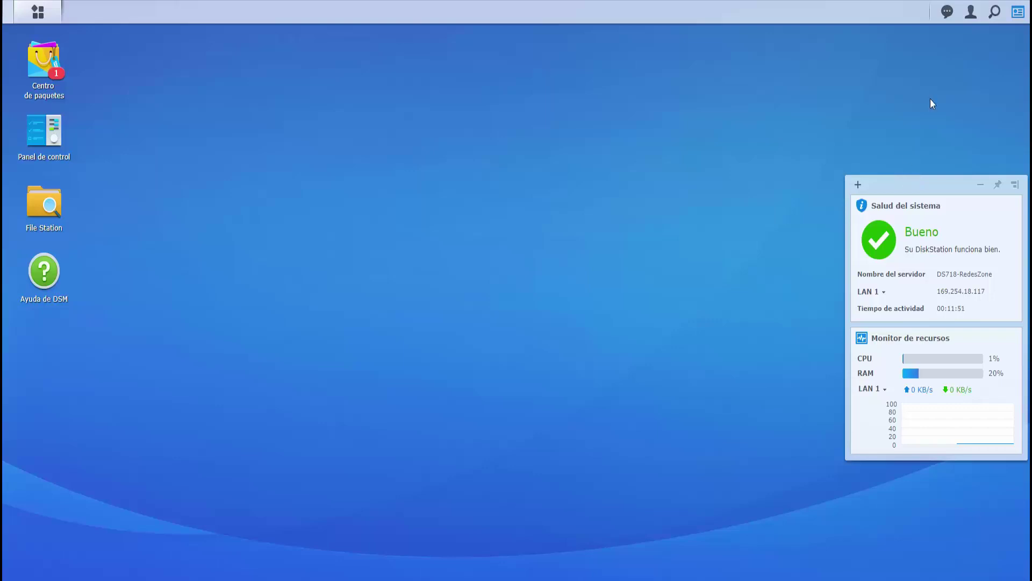
click(948, 13)
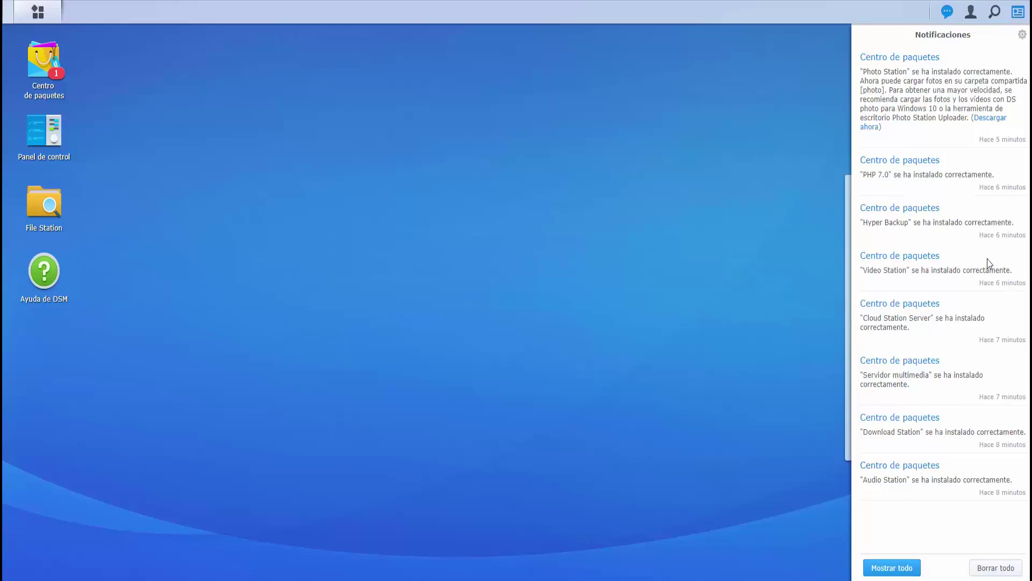
- View the system's About information from the user options and dismiss it
click(973, 15)
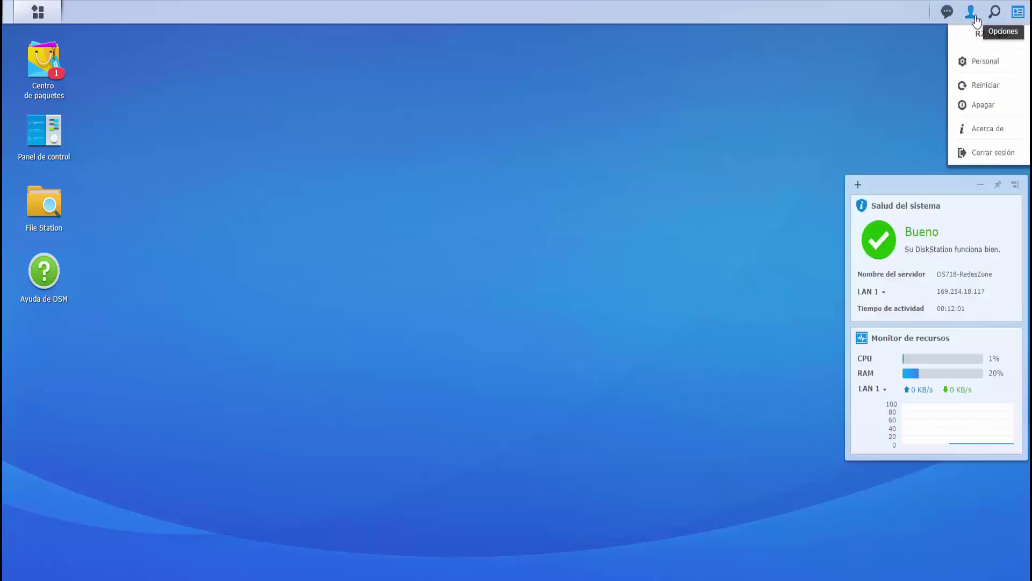
click(976, 130)
click(517, 344)
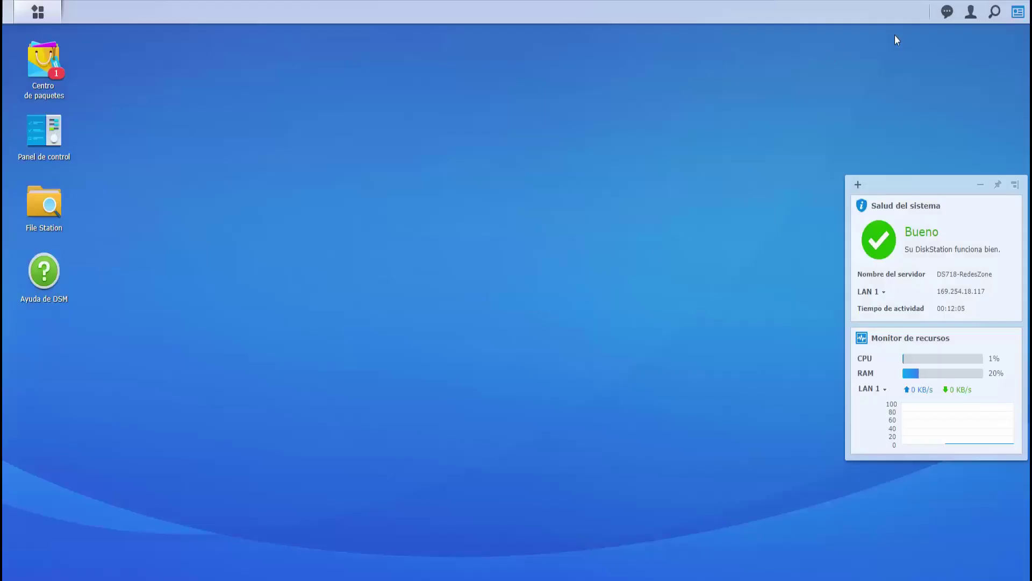
- Look through the desktop and email account sections of the personal settings, then close them
click(970, 14)
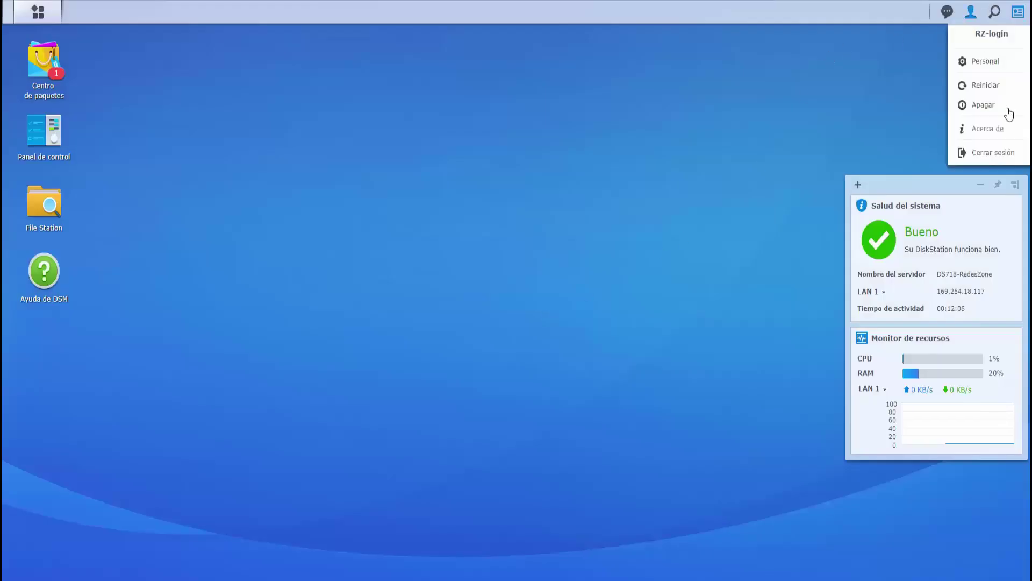
click(987, 61)
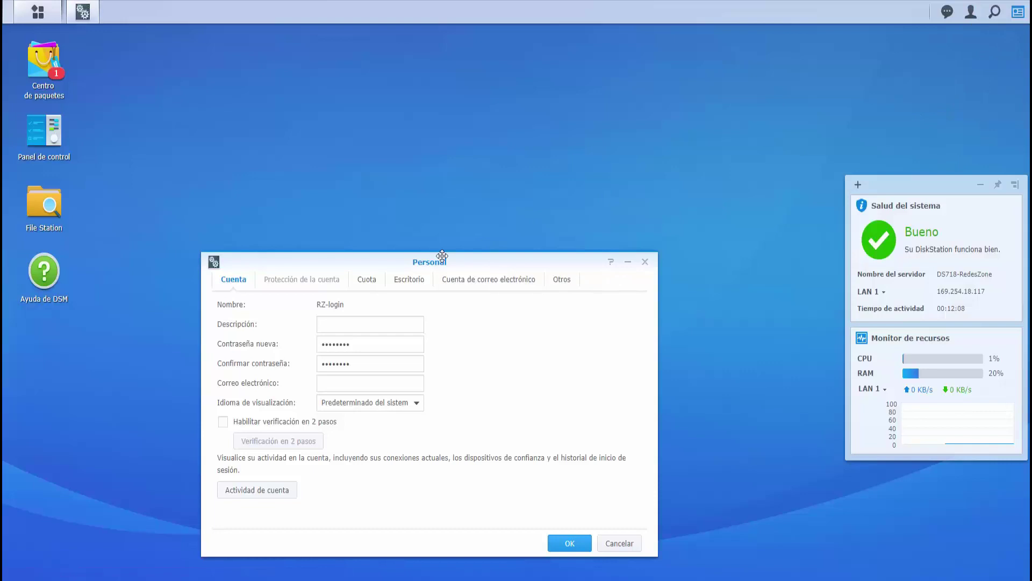
click(410, 280)
click(465, 280)
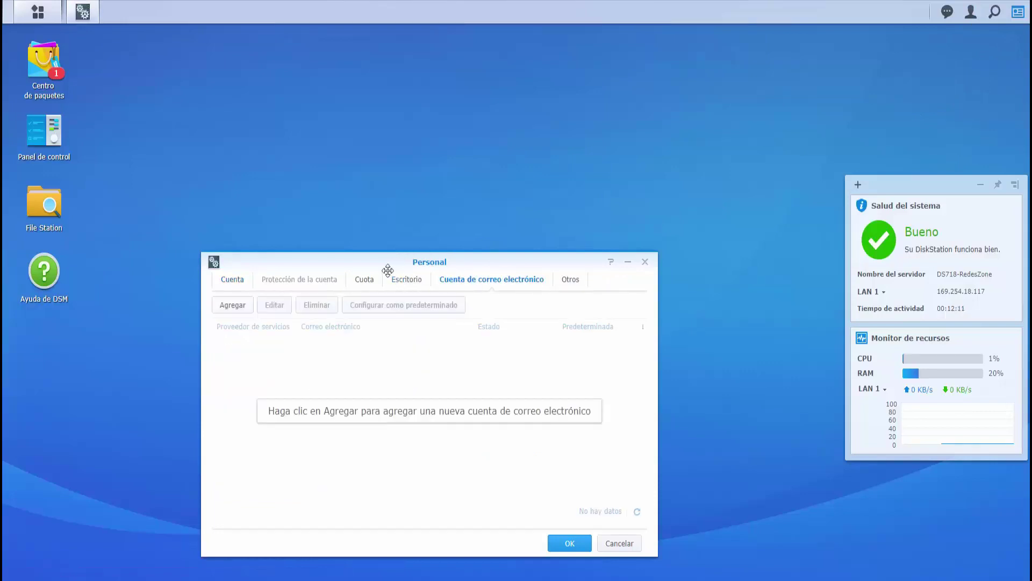
click(645, 262)
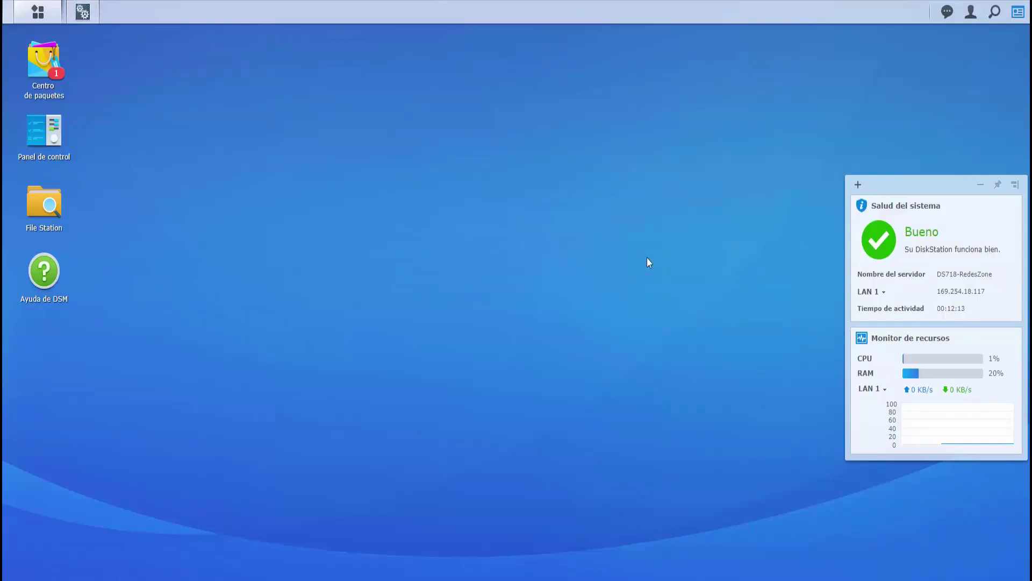
- Hide and show the desktop widget panel twice, leaving it displayed
click(1014, 17)
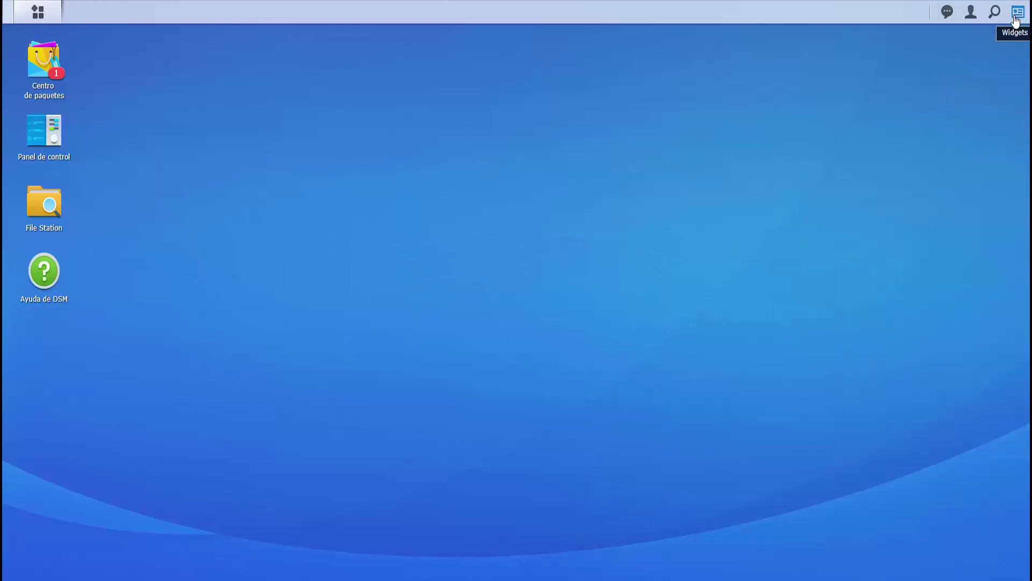
click(1015, 18)
click(1015, 18)
click(1015, 18)
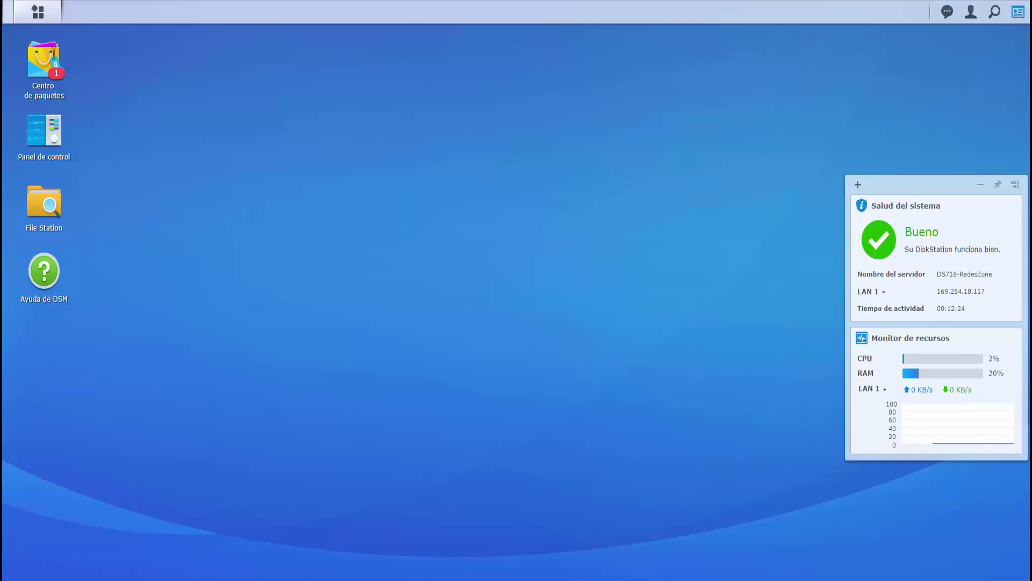
- Open the Control Panel from the list of installed applications and switch it to advanced mode
click(33, 13)
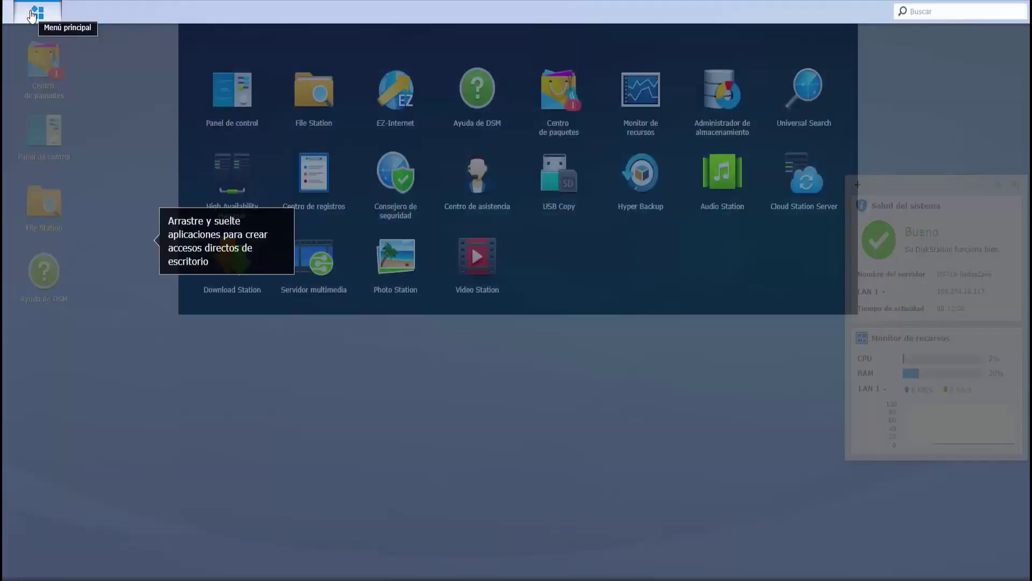
click(180, 361)
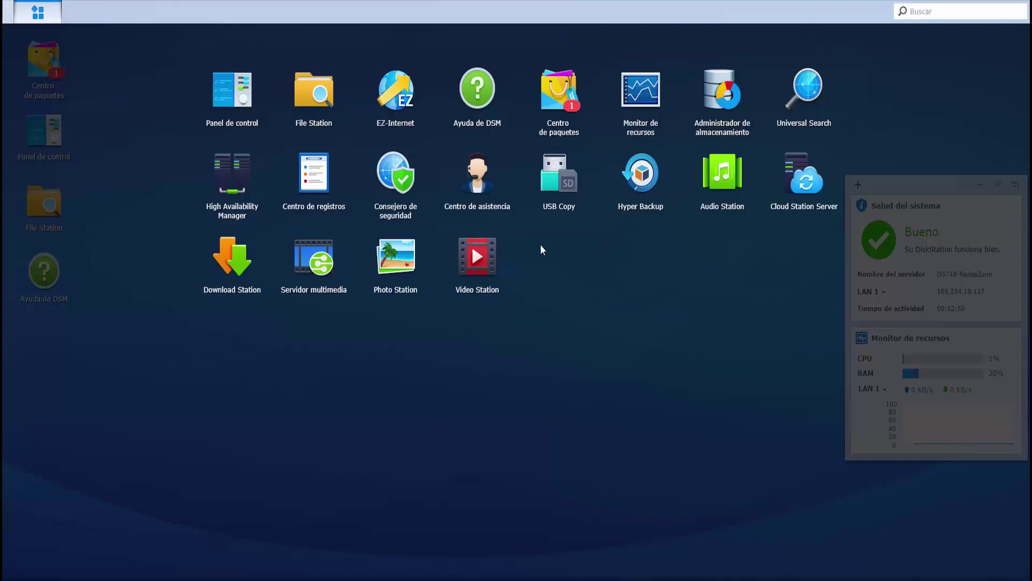
click(237, 103)
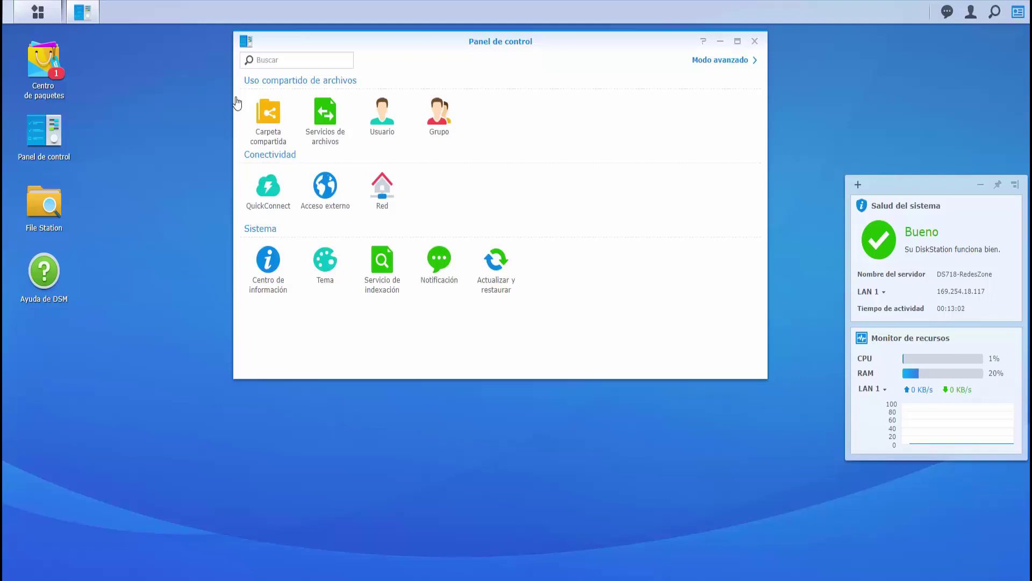
click(715, 60)
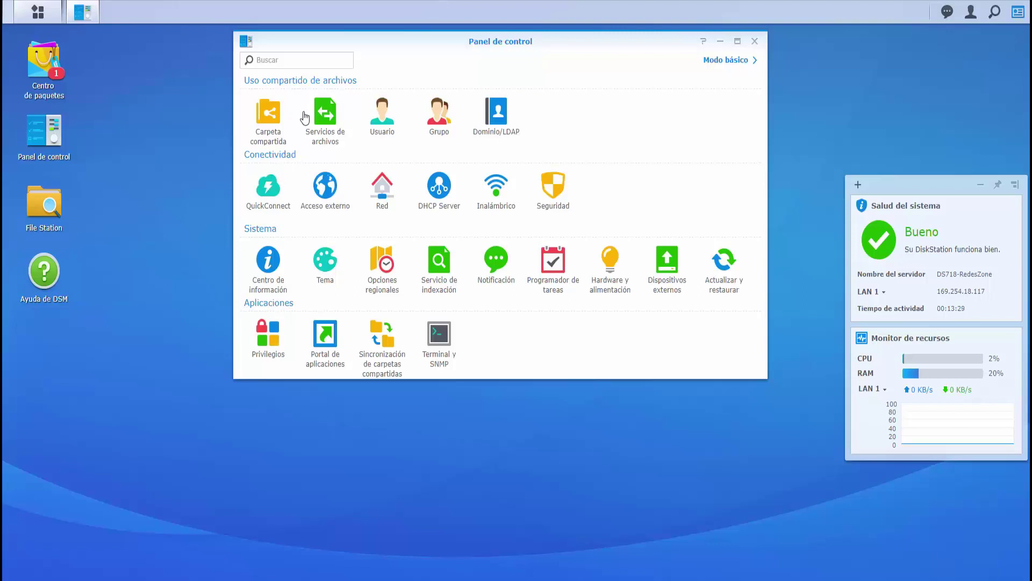
- Open the shared folder settings and inspect the details of the Copias de seguridad folder
click(283, 121)
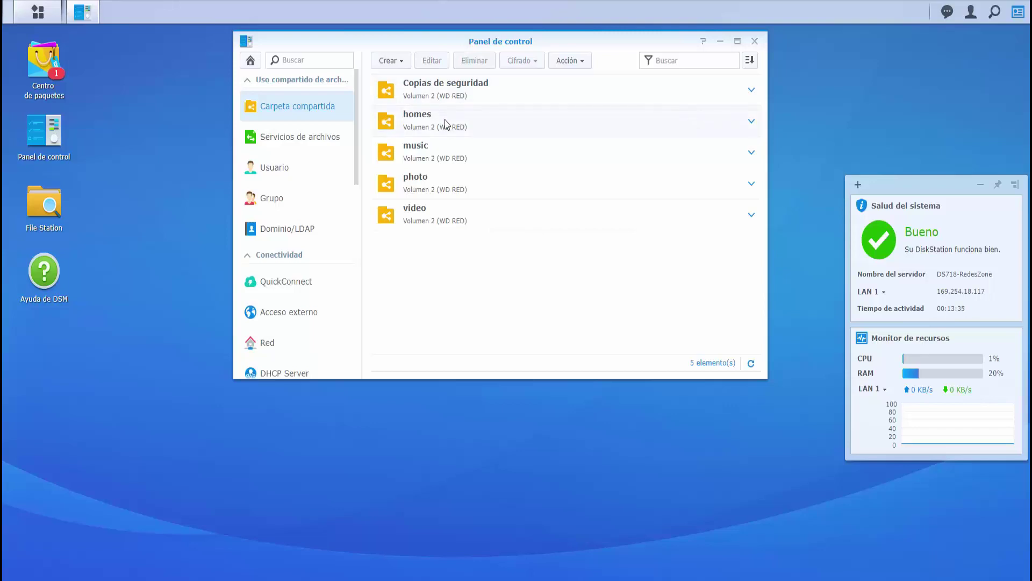
click(756, 90)
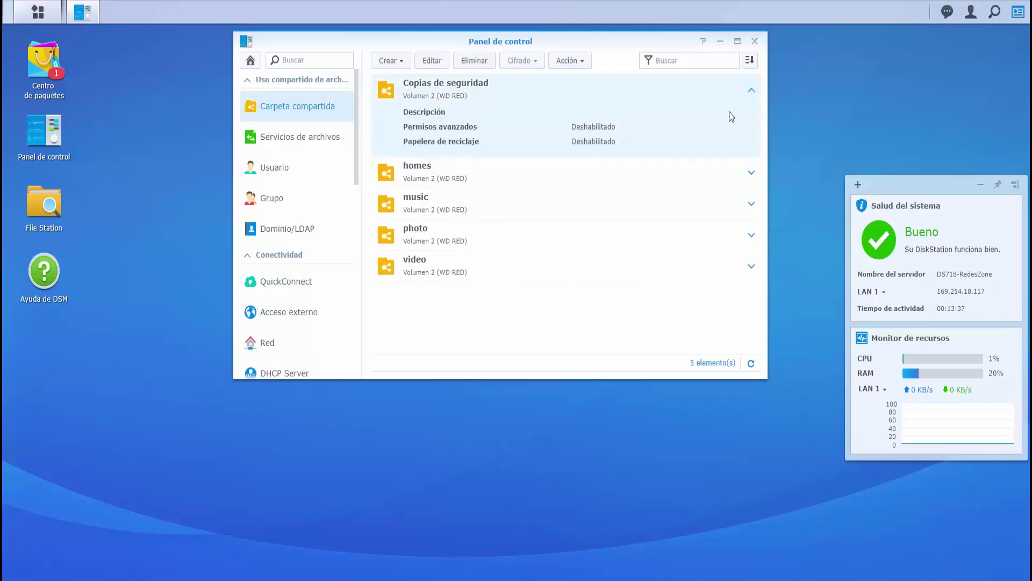
click(751, 93)
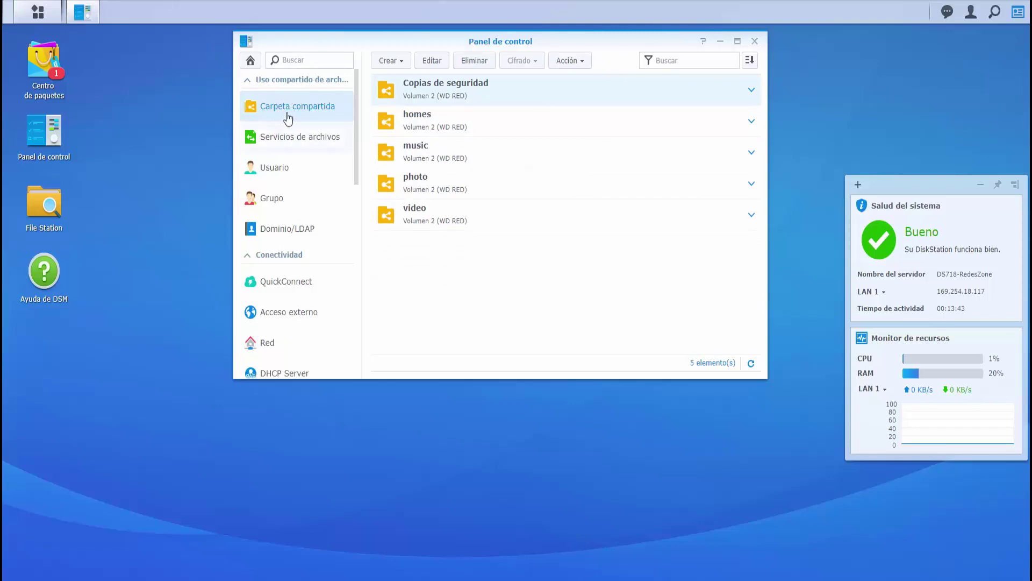
- Examine the SMB, AFP and NFS options in the file services settings
mouse_move(356, 108)
mouse_down()
mouse_move(354, 147)
mouse_move(362, 99)
mouse_up()
click(270, 140)
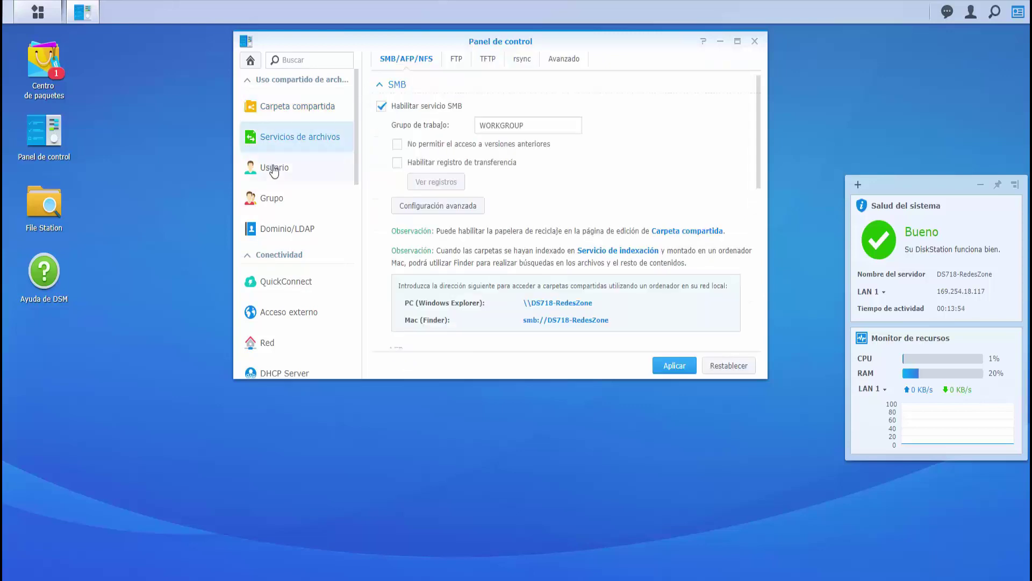
scroll(457, 188, down, 1)
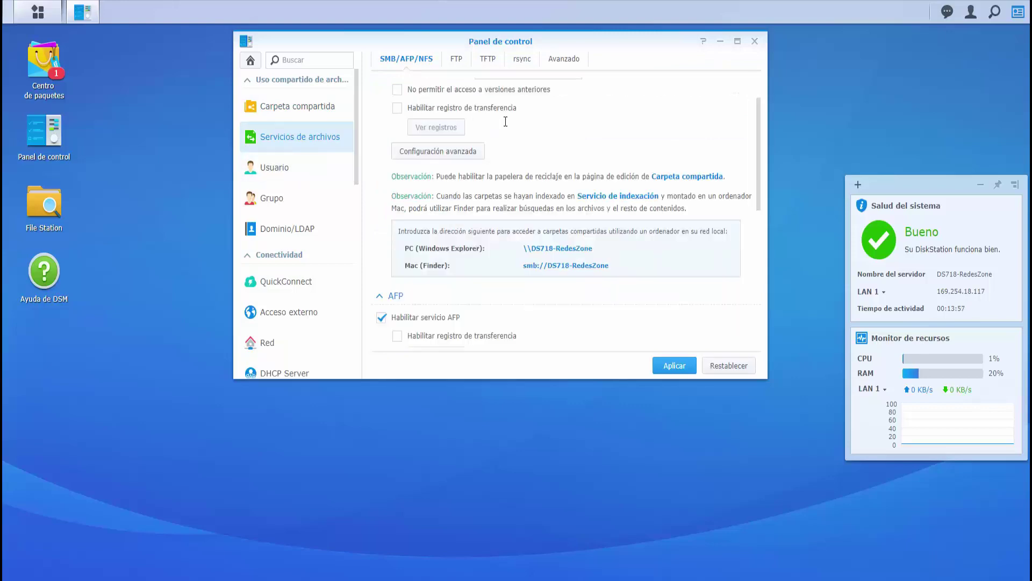
scroll(449, 226, down, 1)
scroll(444, 249, up, 2)
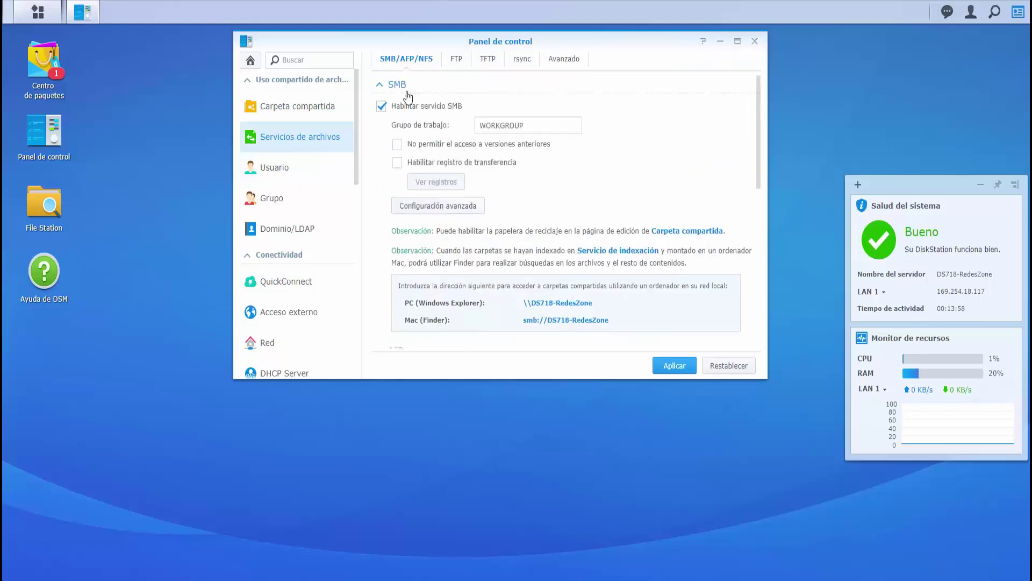
scroll(441, 183, down, 5)
scroll(425, 161, up, 1)
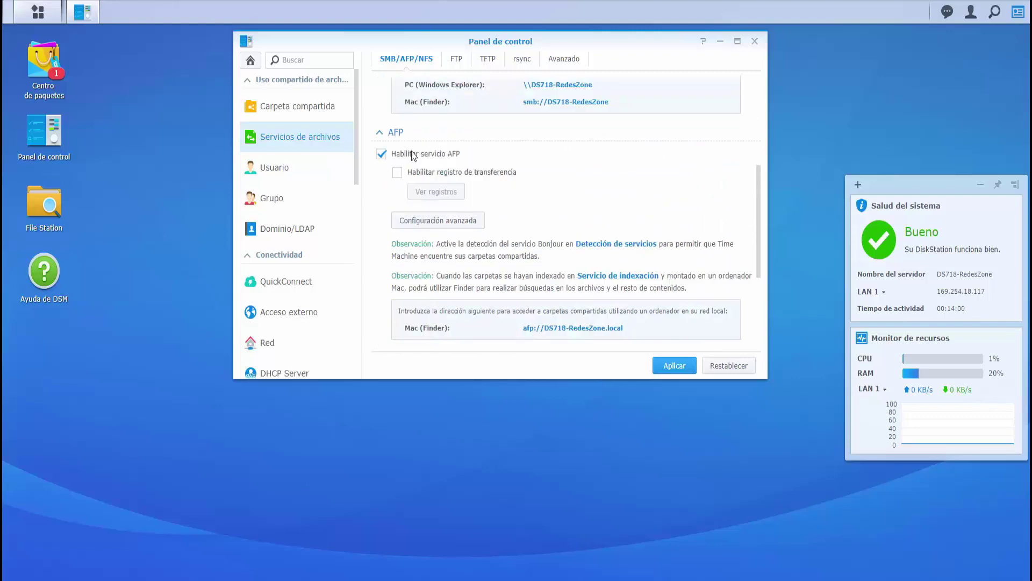
scroll(530, 258, down, 1)
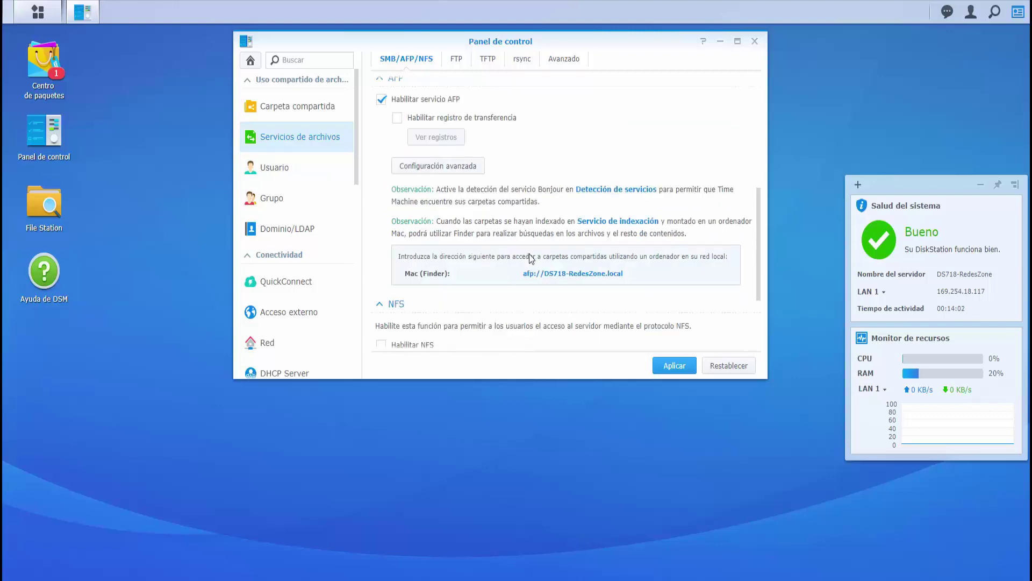
scroll(529, 253, down, 1)
scroll(529, 254, up, 6)
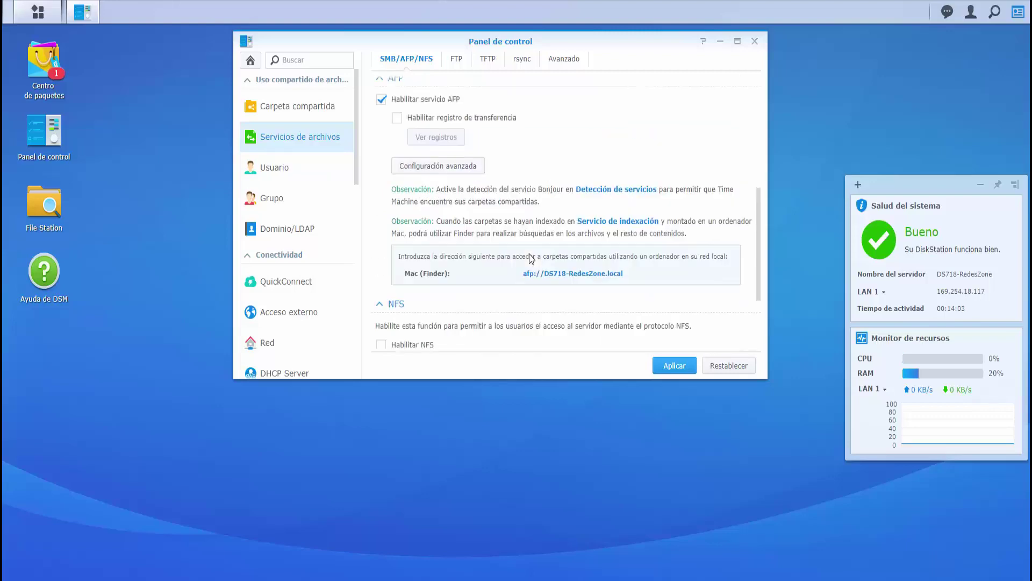
- Examine the FTP, TFTP, rsync and advanced options of the file services
click(463, 59)
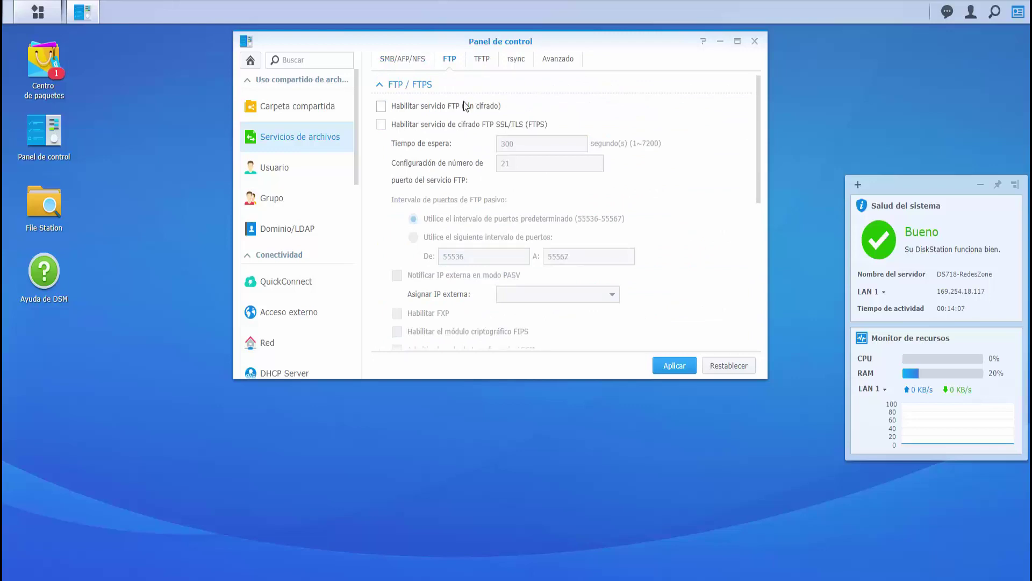
click(485, 64)
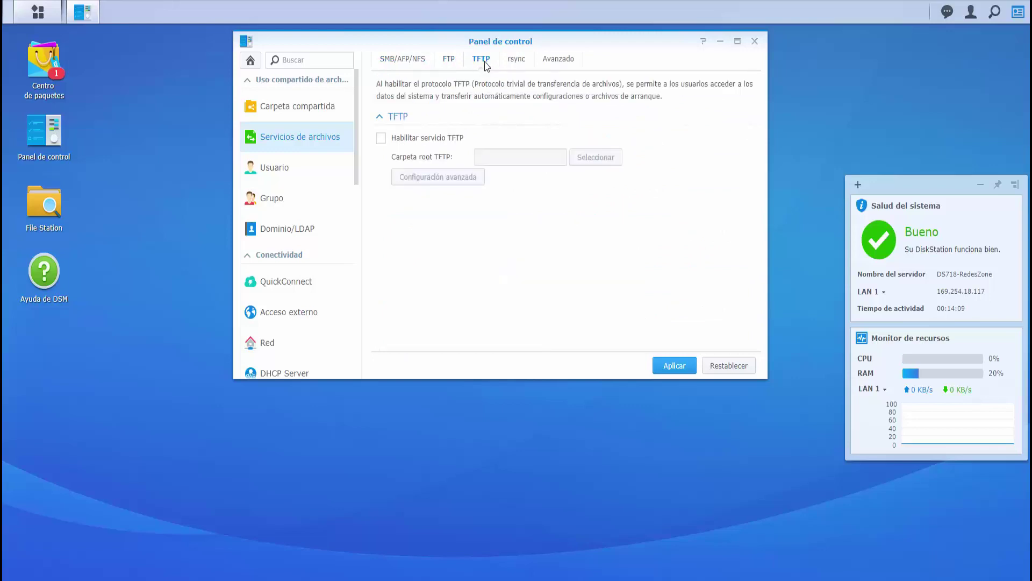
click(514, 63)
click(556, 63)
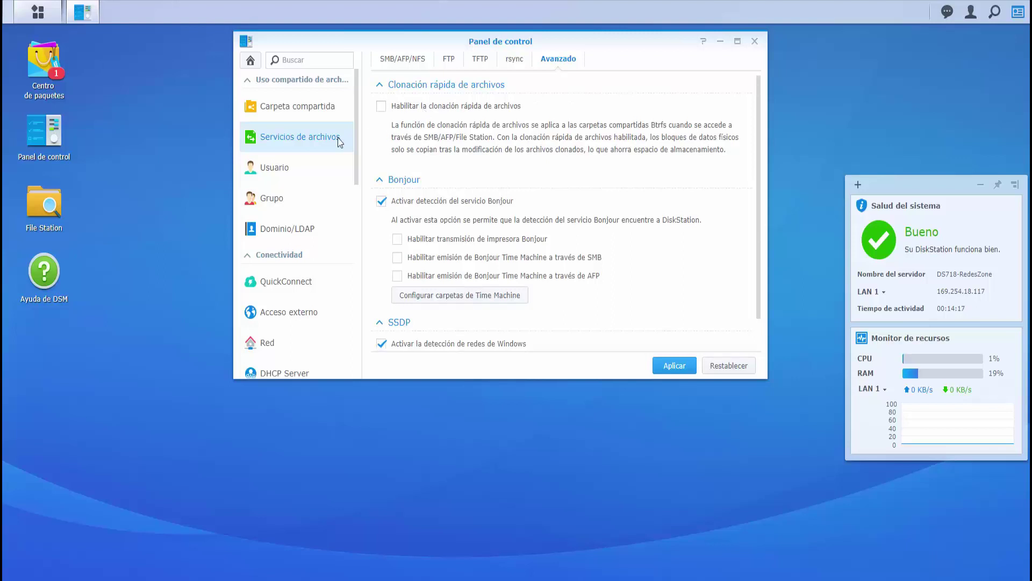
- View the NAS's user accounts and its user groups
click(275, 174)
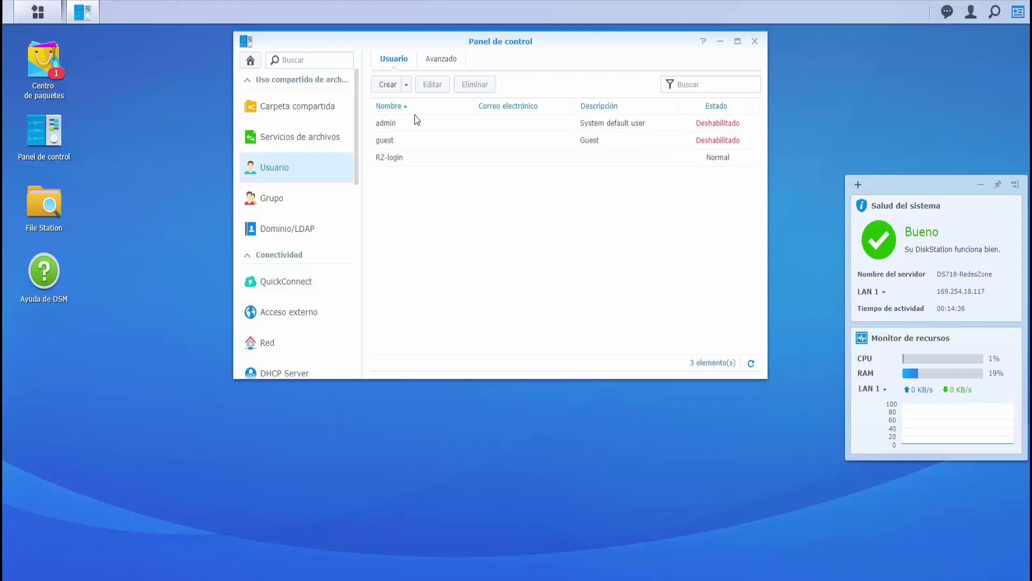
click(315, 199)
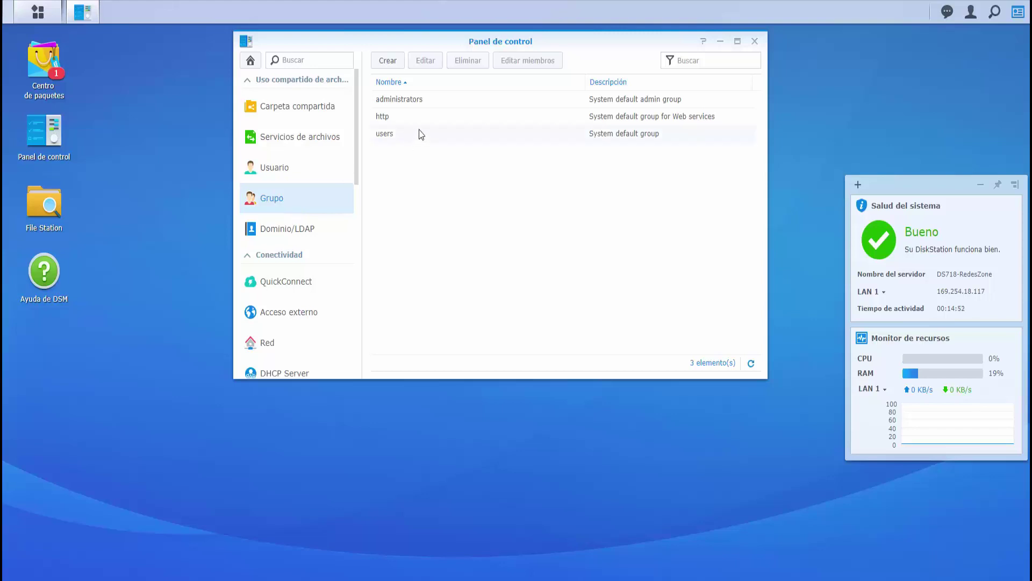
- Inspect the administrators group's permissions, quota, applications and speed limit settings, and close them without saving
click(425, 97)
double_click(425, 97)
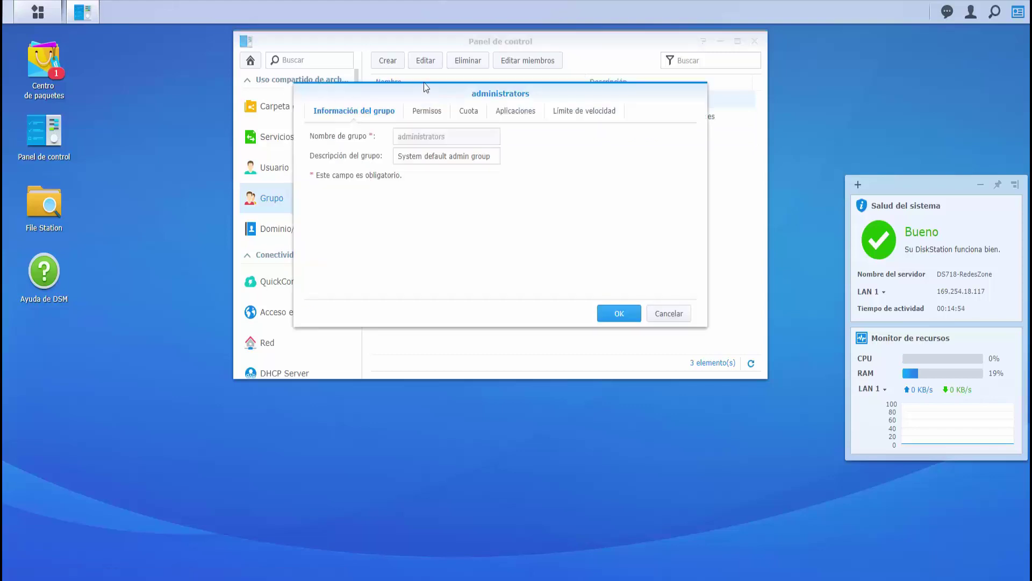
click(429, 114)
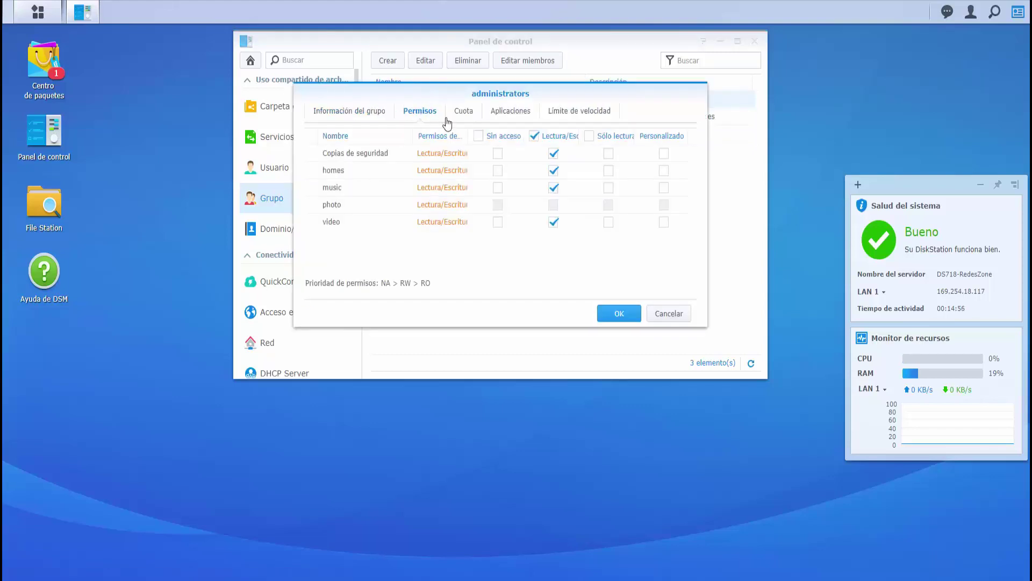
click(462, 111)
click(433, 114)
click(507, 111)
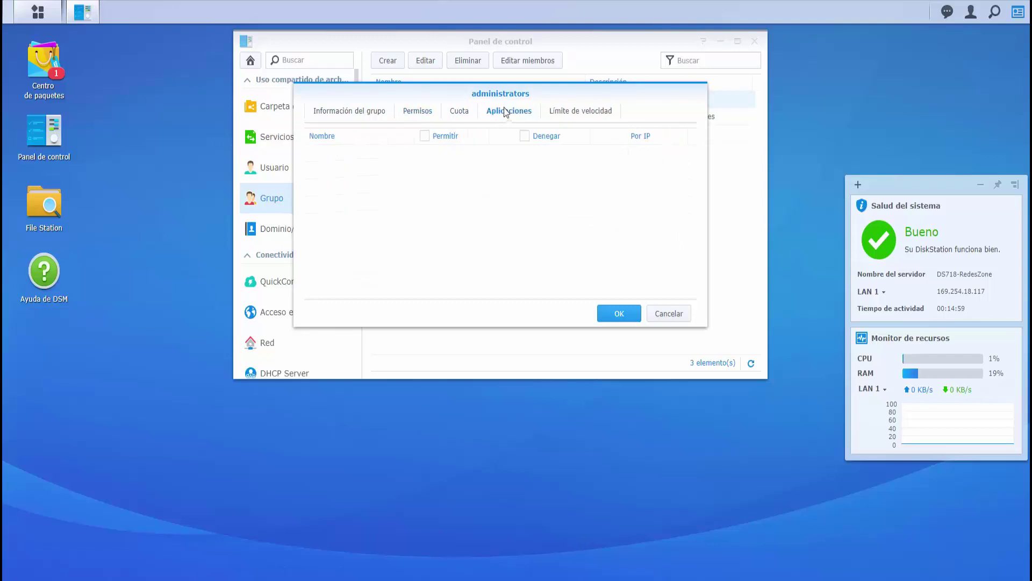
click(586, 113)
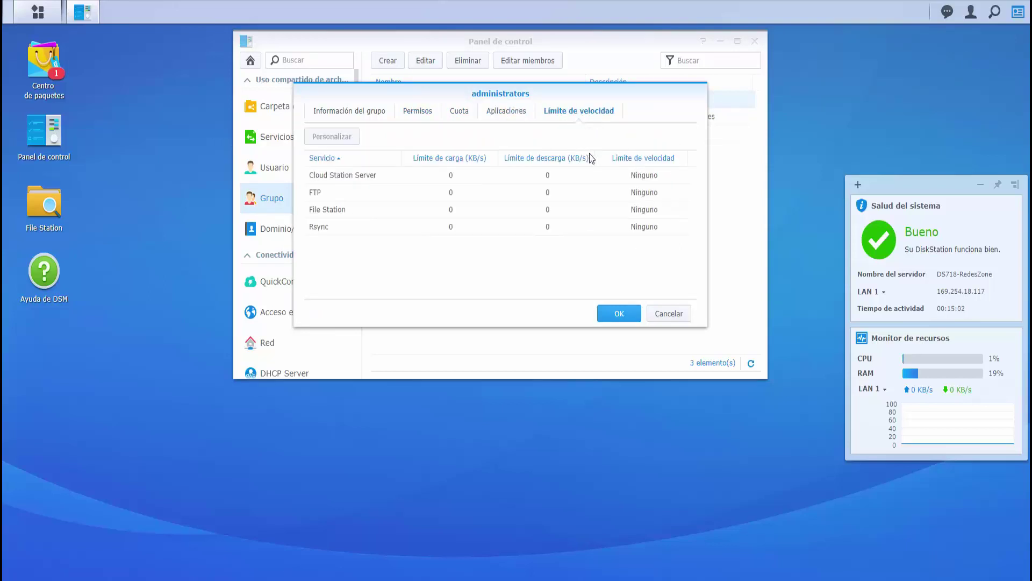
click(601, 170)
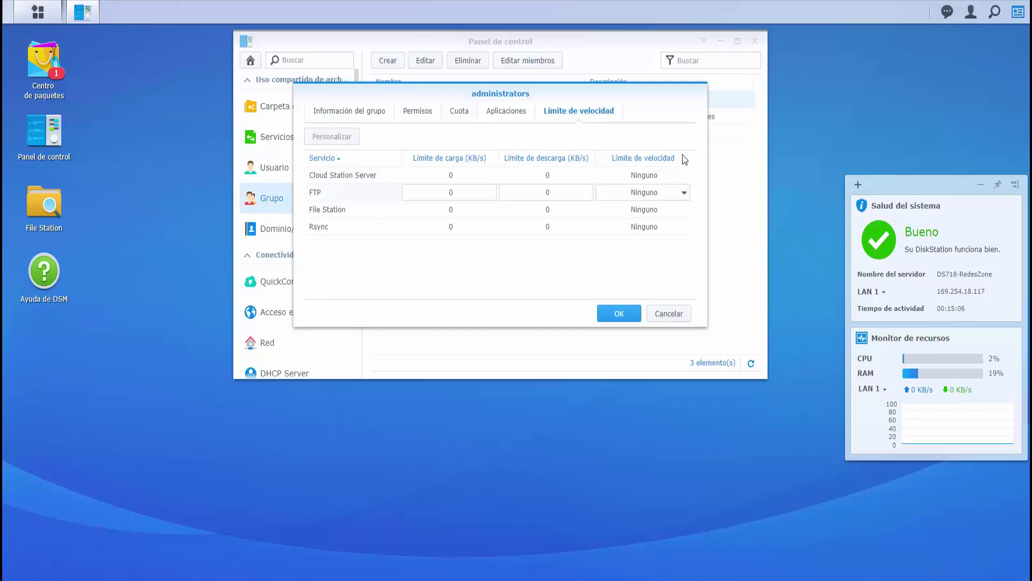
click(669, 313)
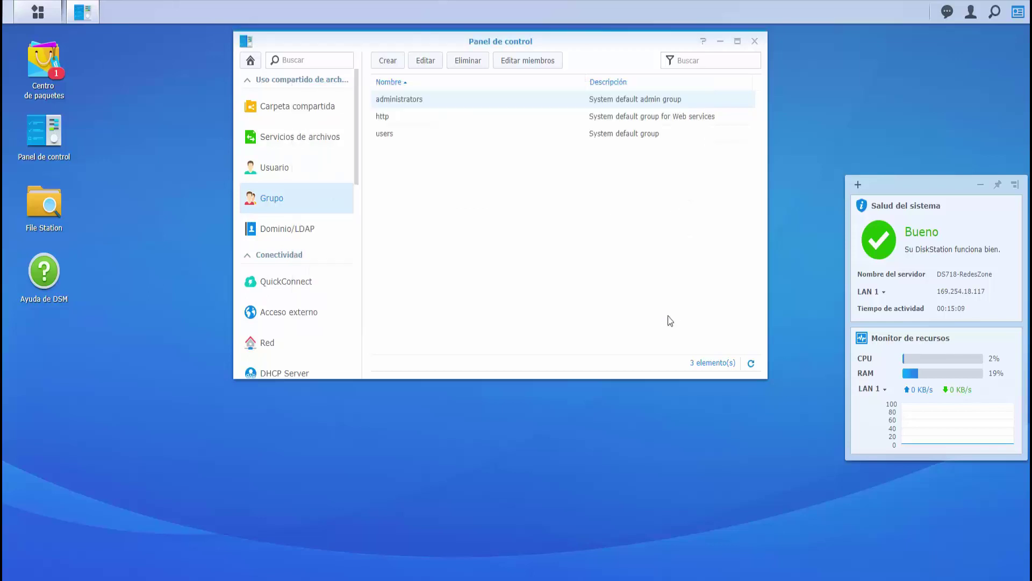
- Examine the domain, LDAP and SSO client settings, ending on the domain options
click(294, 229)
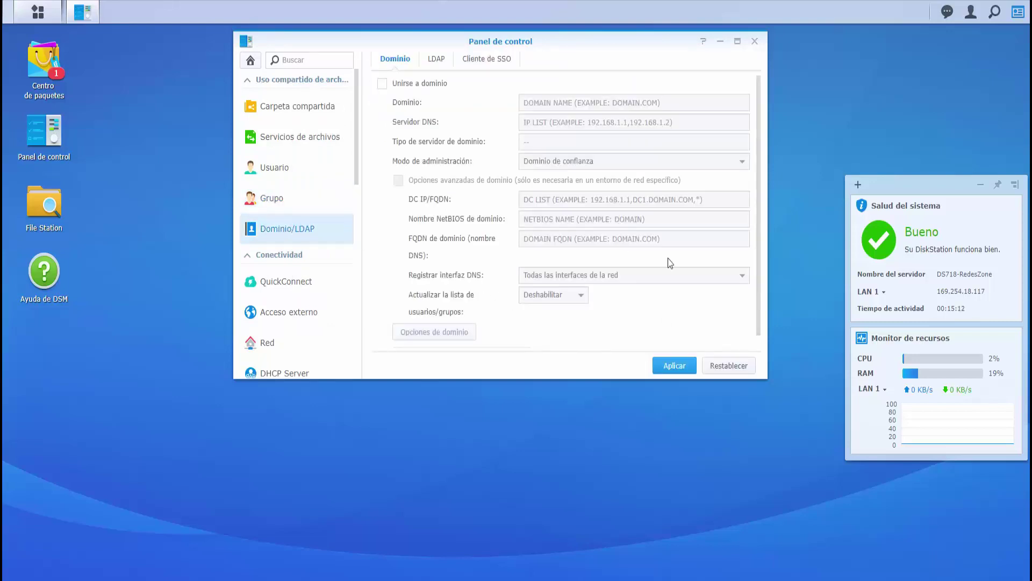
click(428, 58)
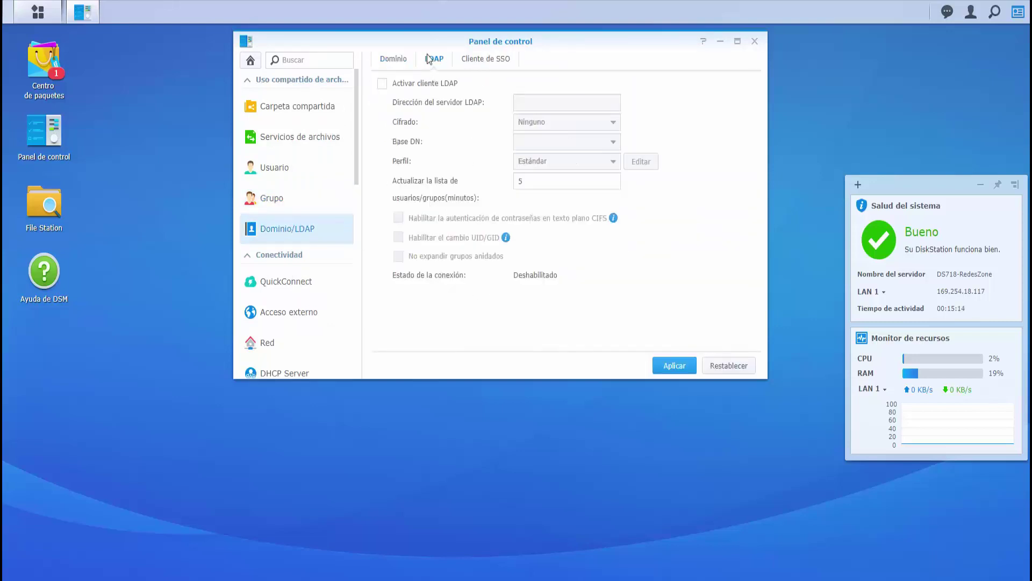
click(488, 61)
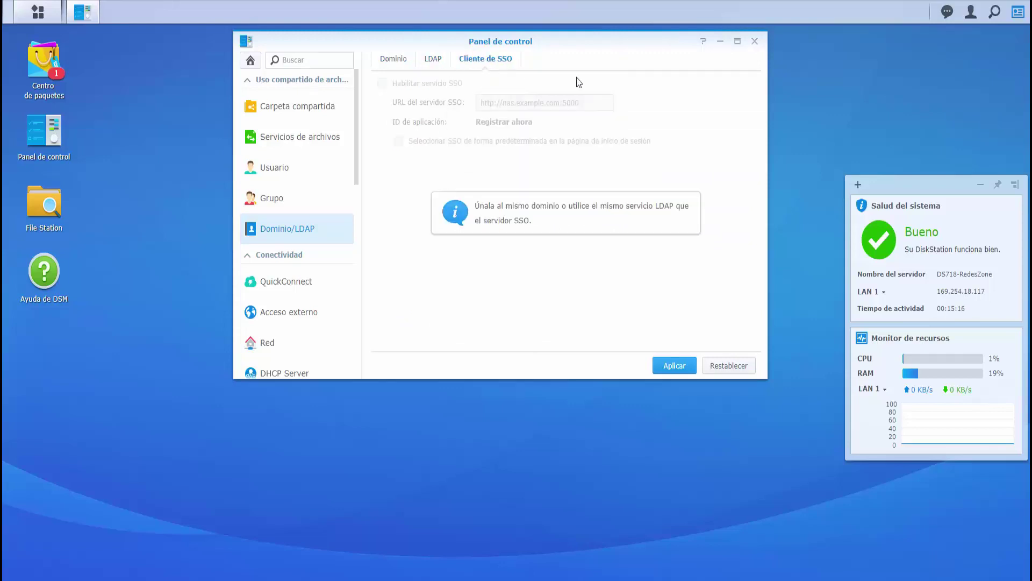
click(401, 60)
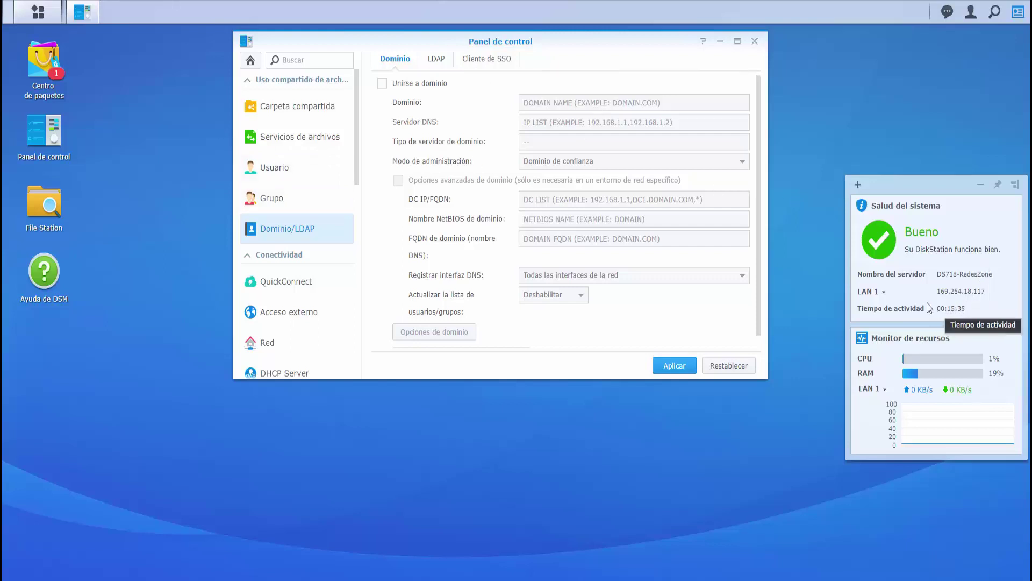
- Check the IP address of LAN 2 in the system health widget, and return the widget to LAN 1
click(882, 293)
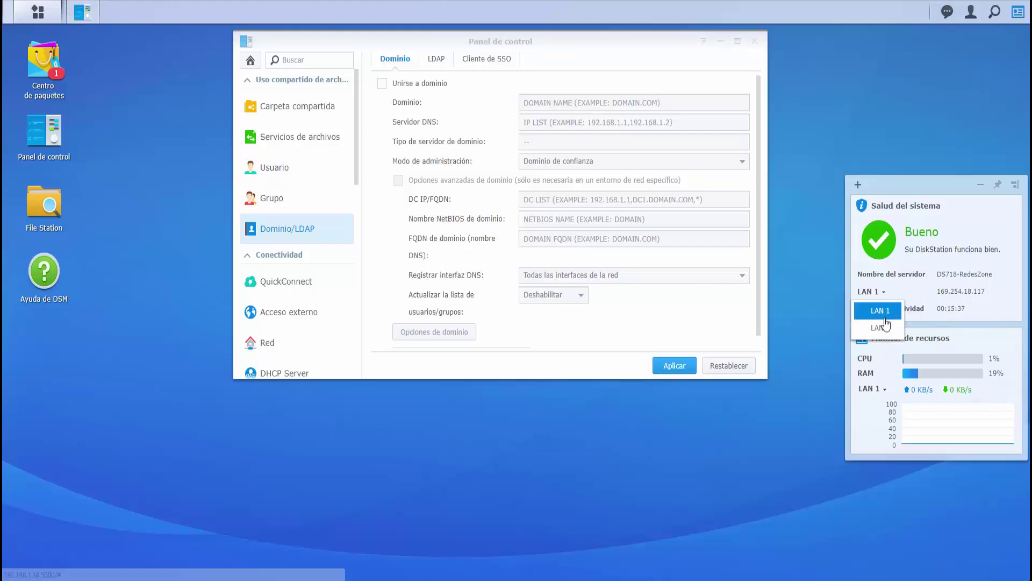
click(885, 325)
click(883, 295)
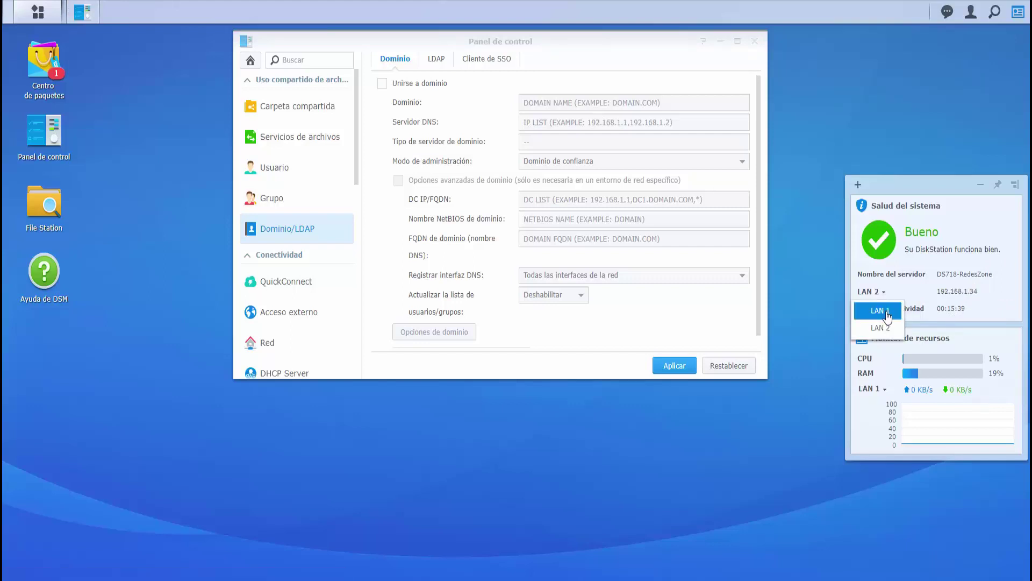
click(880, 328)
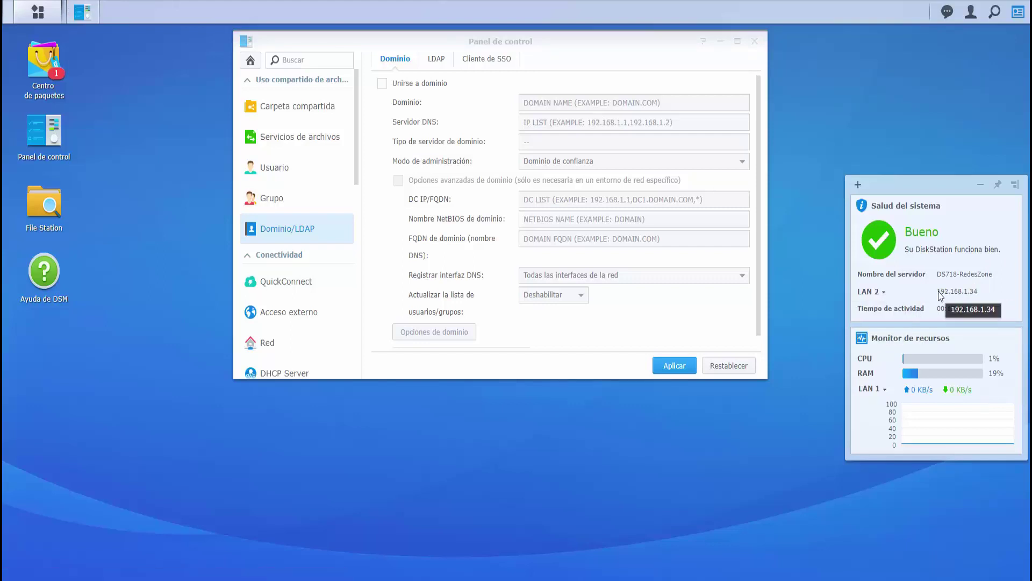
click(882, 293)
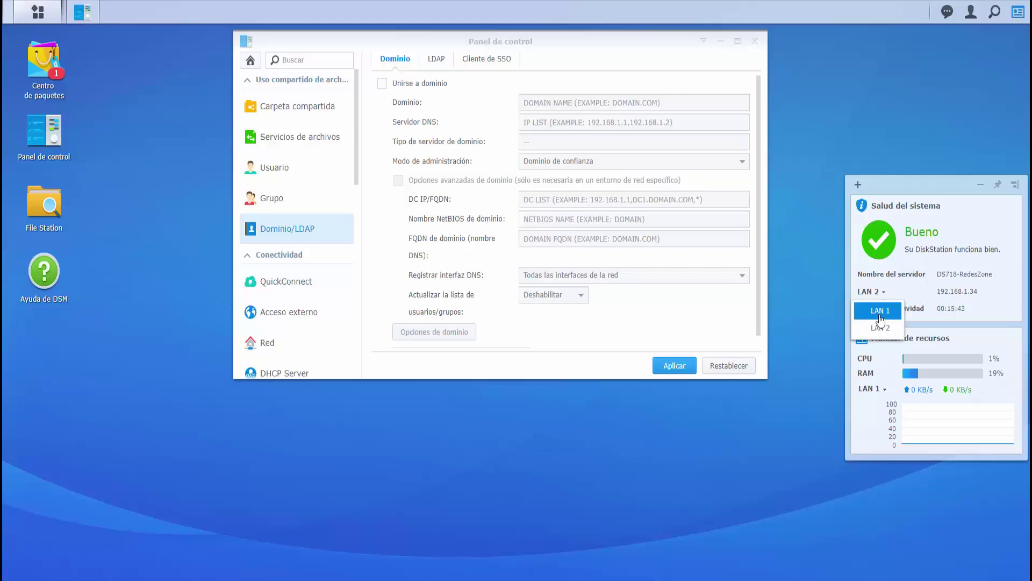
click(880, 312)
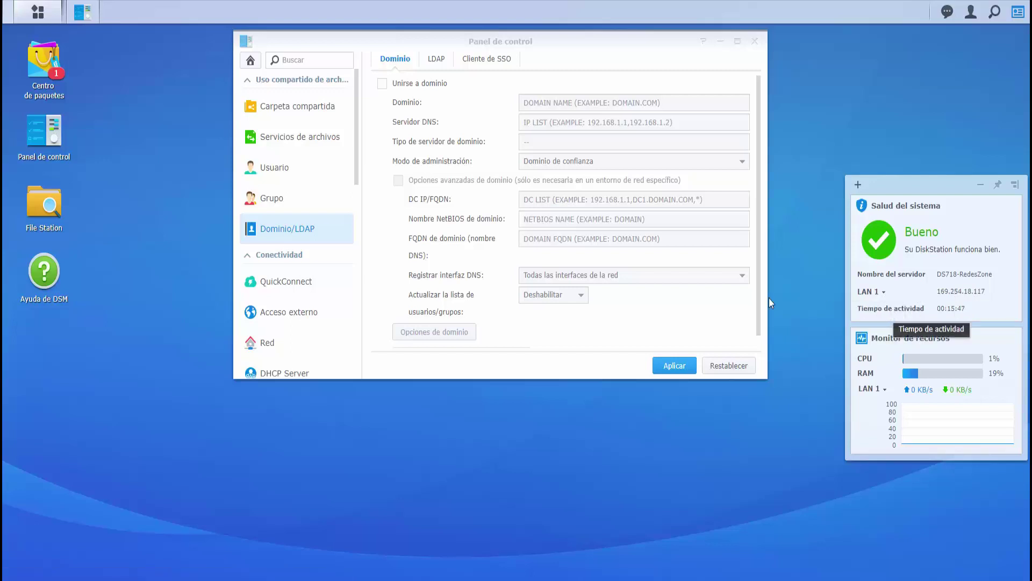
- View the QuickConnect settings and the DDNS list in the external access settings
click(301, 293)
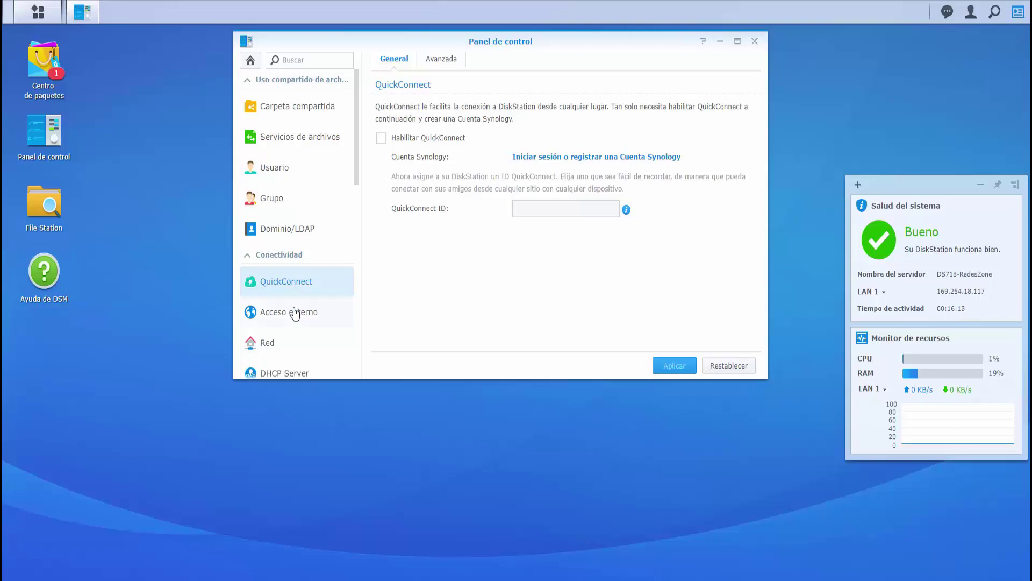
click(296, 312)
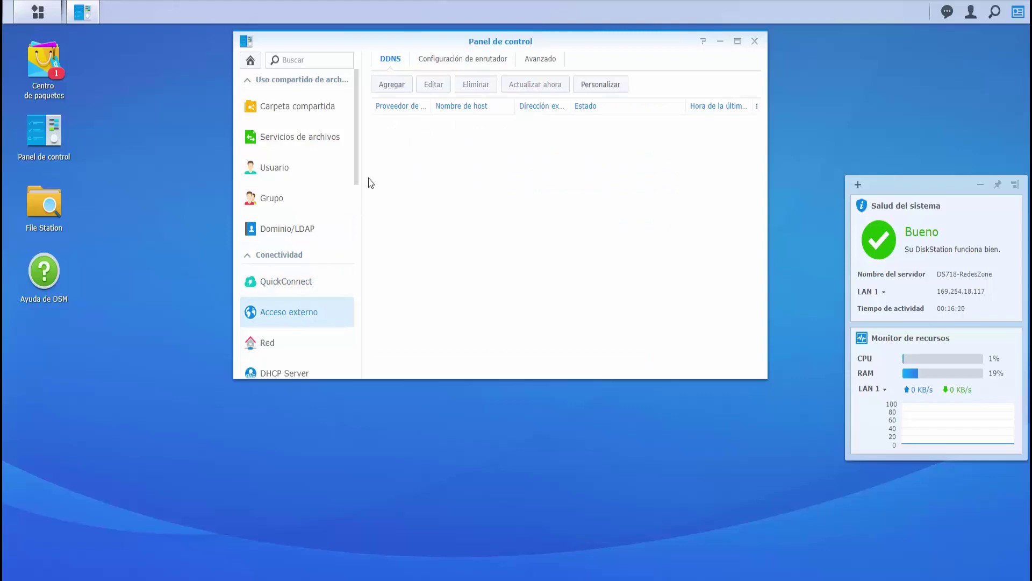
- Try out a new DDNS entry with Synology as service provider and DSCloud.me as the host domain, and discard it
click(396, 84)
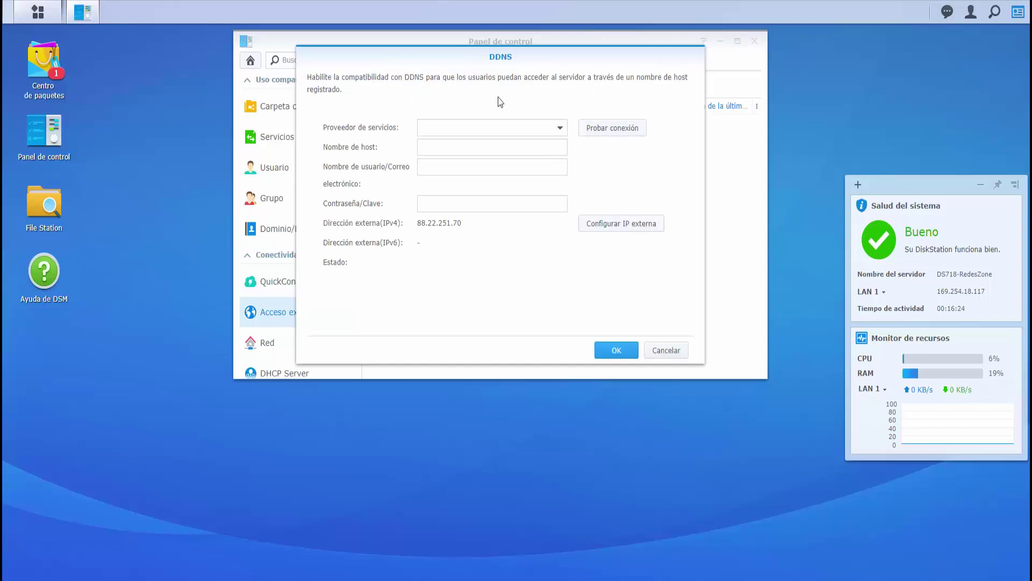
click(560, 128)
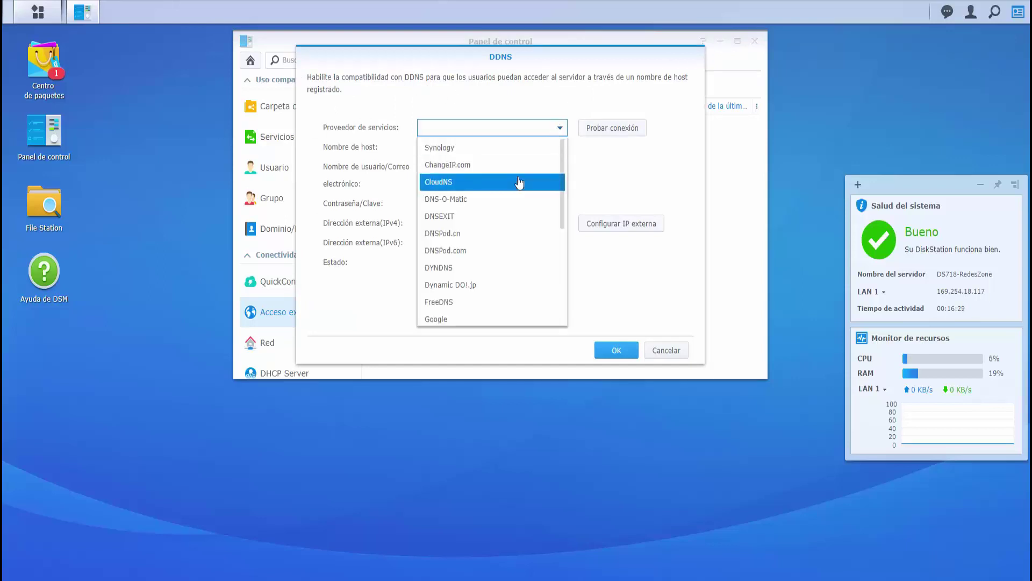
click(462, 148)
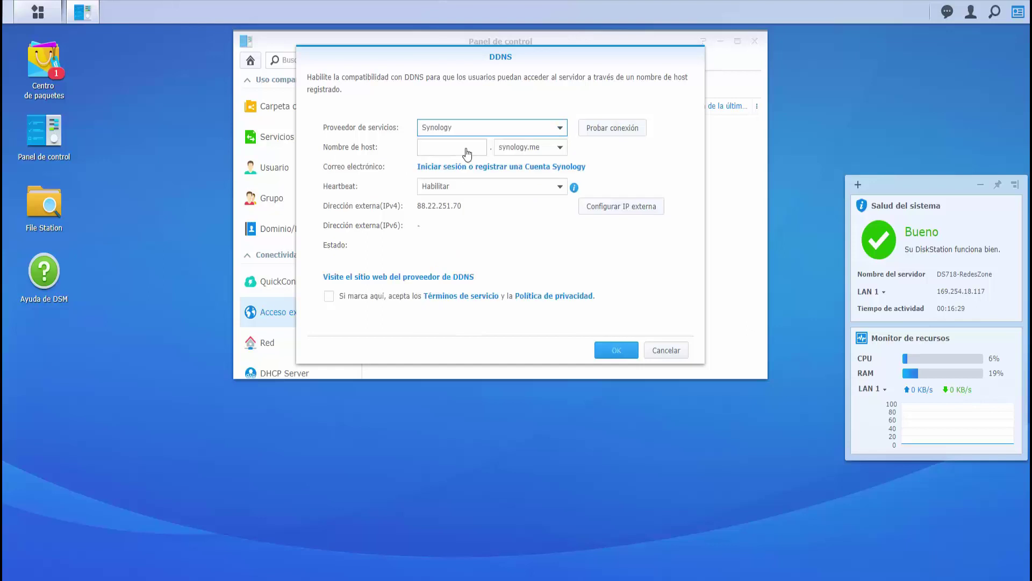
click(550, 148)
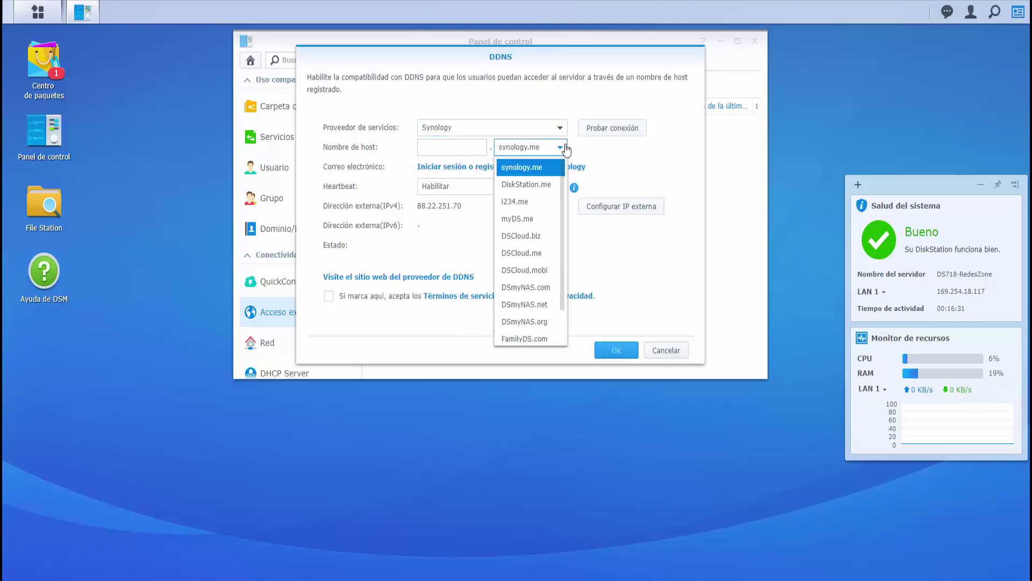
click(540, 257)
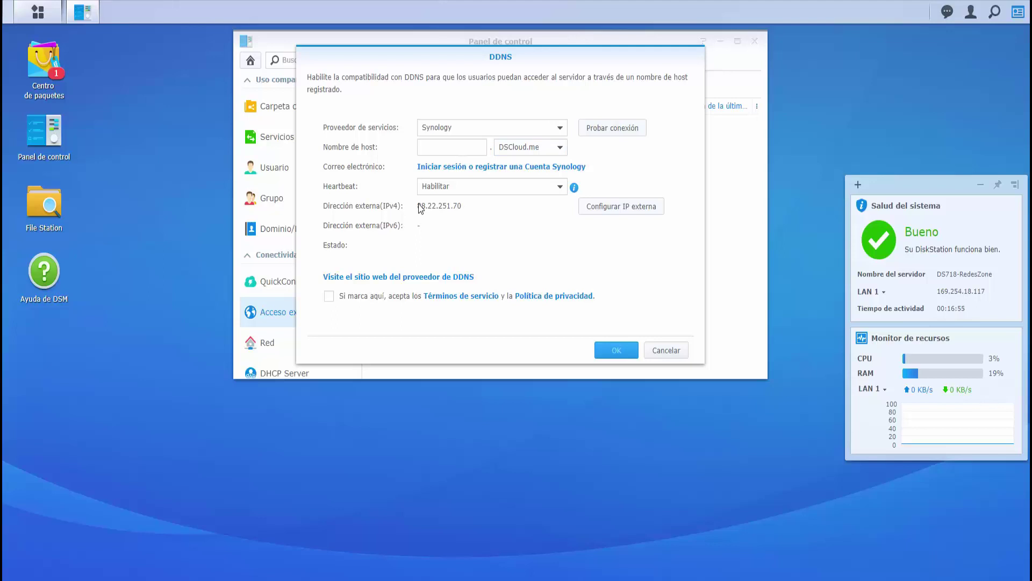
click(661, 353)
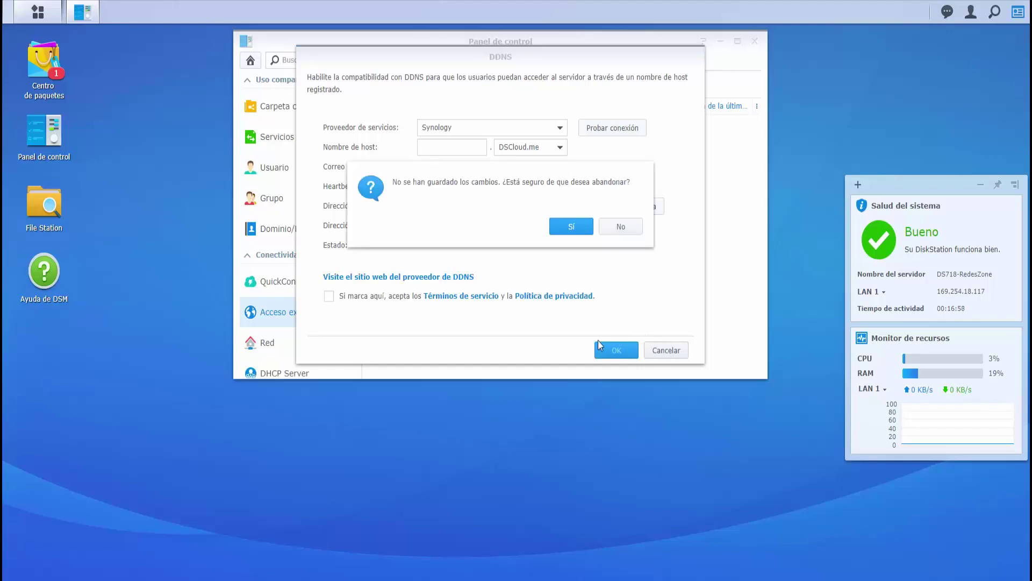
click(613, 227)
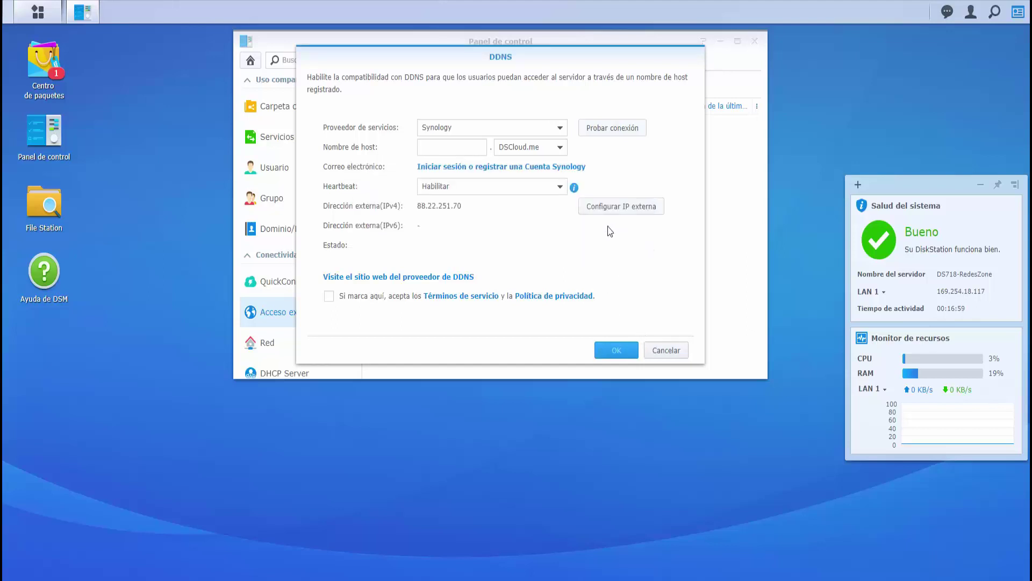
click(664, 352)
click(573, 224)
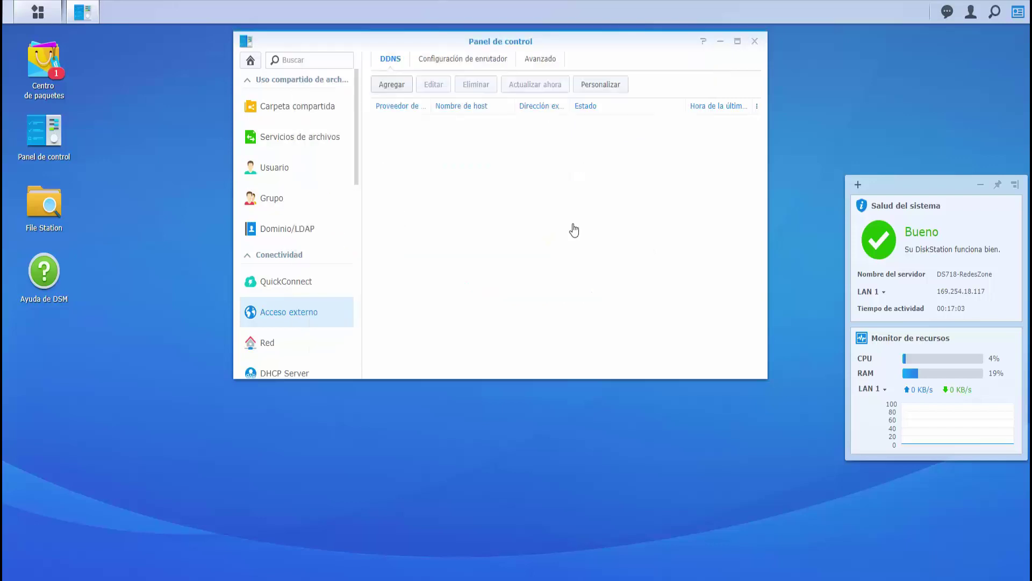
- Open the network settings and review the general server name, gateway, DNS and proxy options
scroll(303, 333, down, 3)
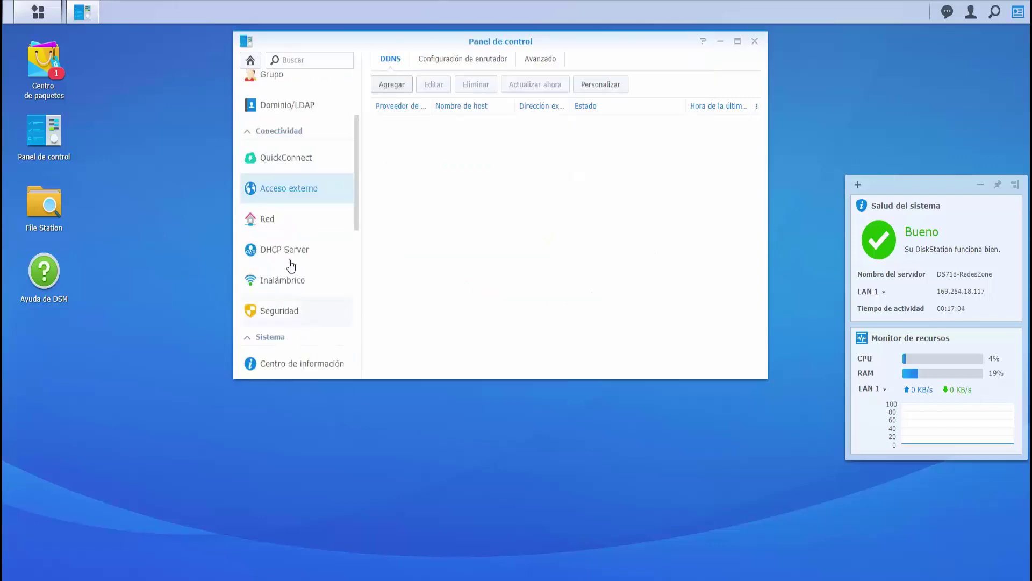
click(283, 160)
click(288, 192)
click(298, 215)
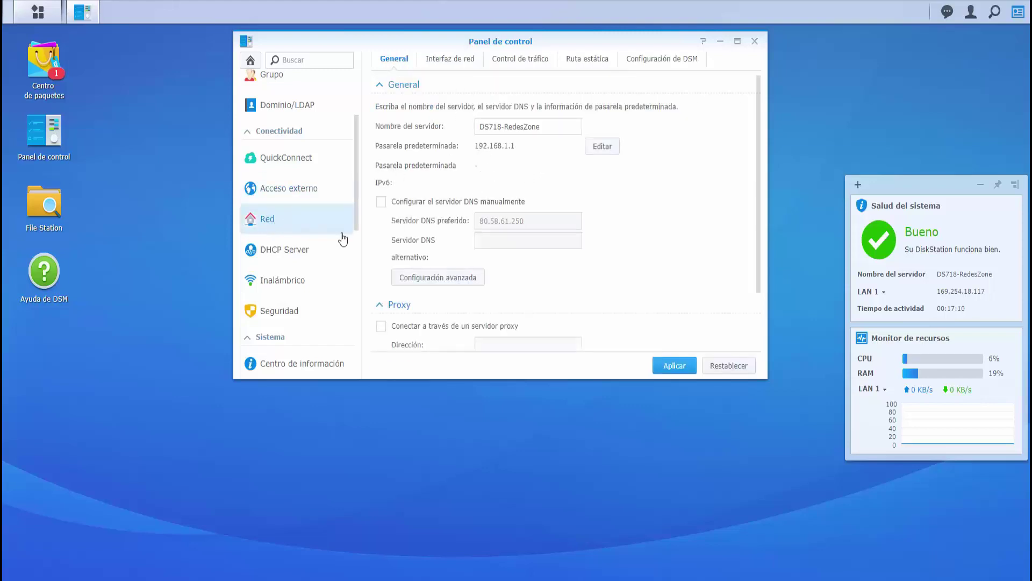
scroll(506, 242, down, 2)
scroll(508, 240, up, 2)
- Examine the network interfaces, traffic control, static routes and DSM port and domain settings
click(453, 60)
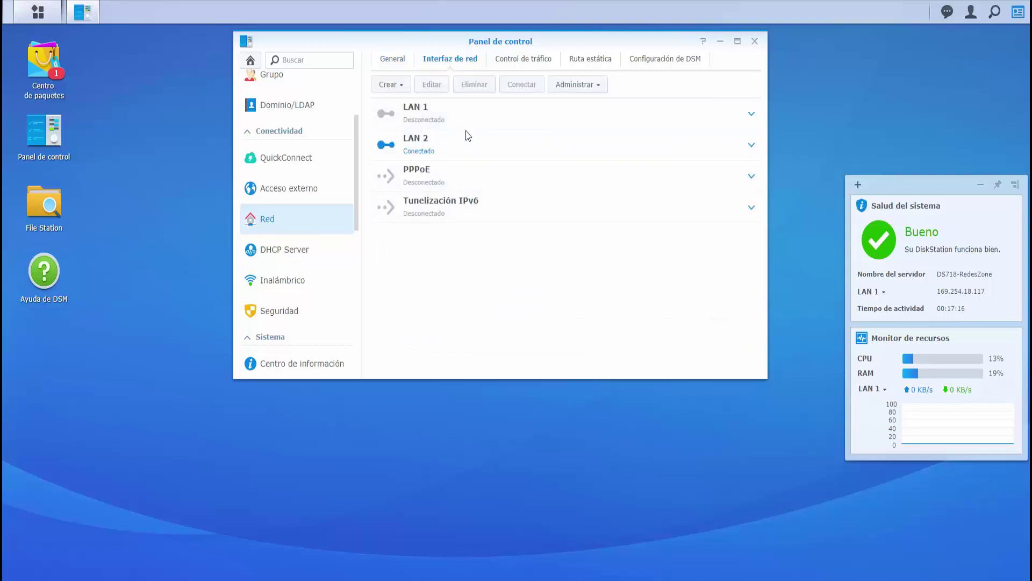
click(520, 59)
click(589, 60)
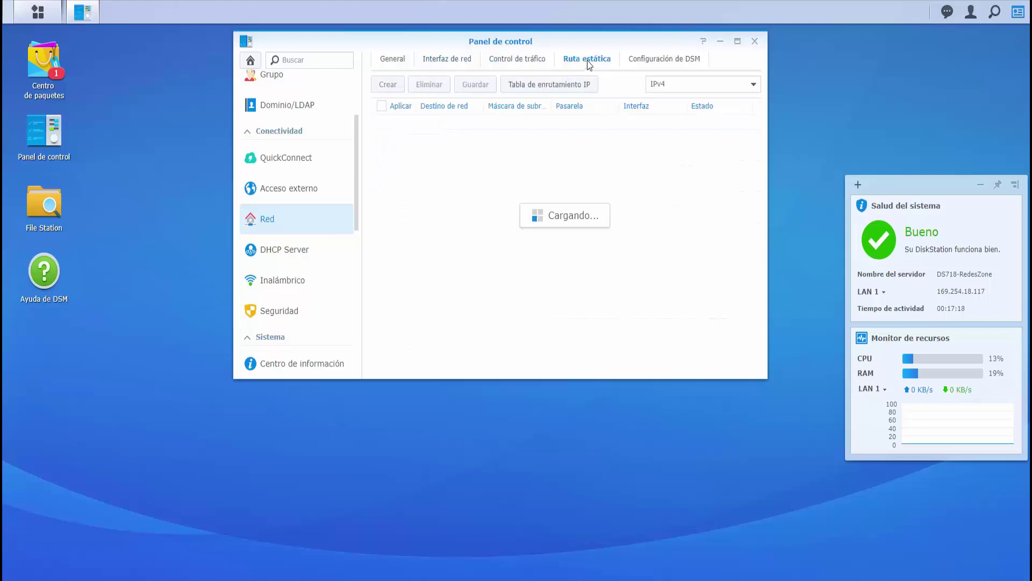
click(652, 61)
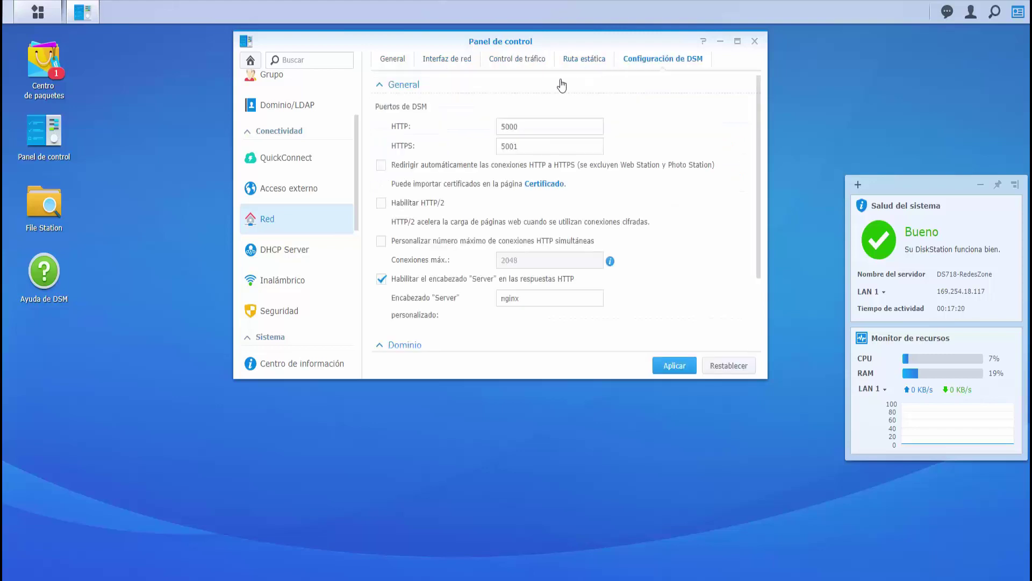
scroll(500, 146, down, 3)
scroll(521, 225, up, 3)
- Recheck the network's general DNS and proxy options and its list of interfaces
click(399, 64)
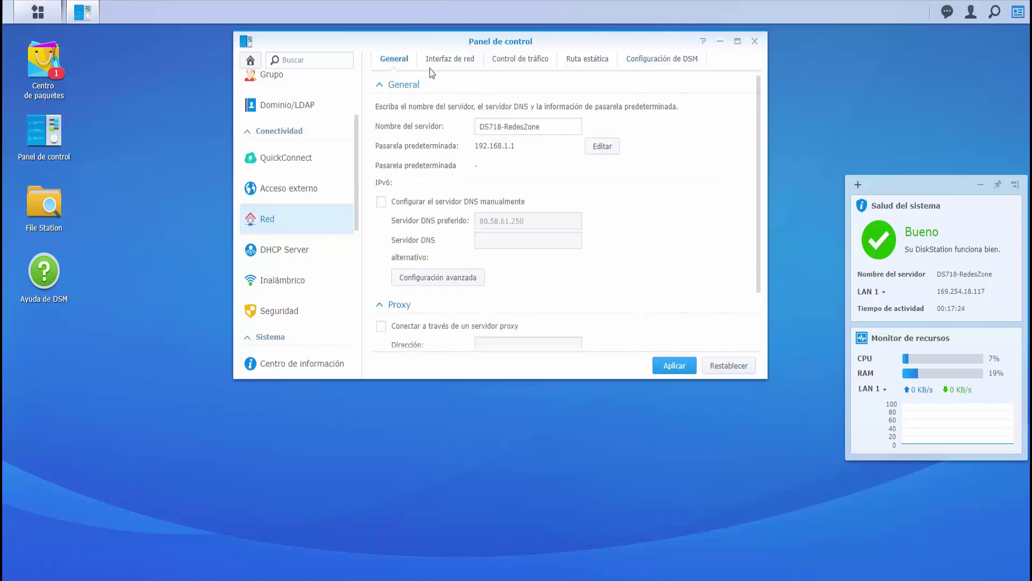
scroll(582, 160, down, 3)
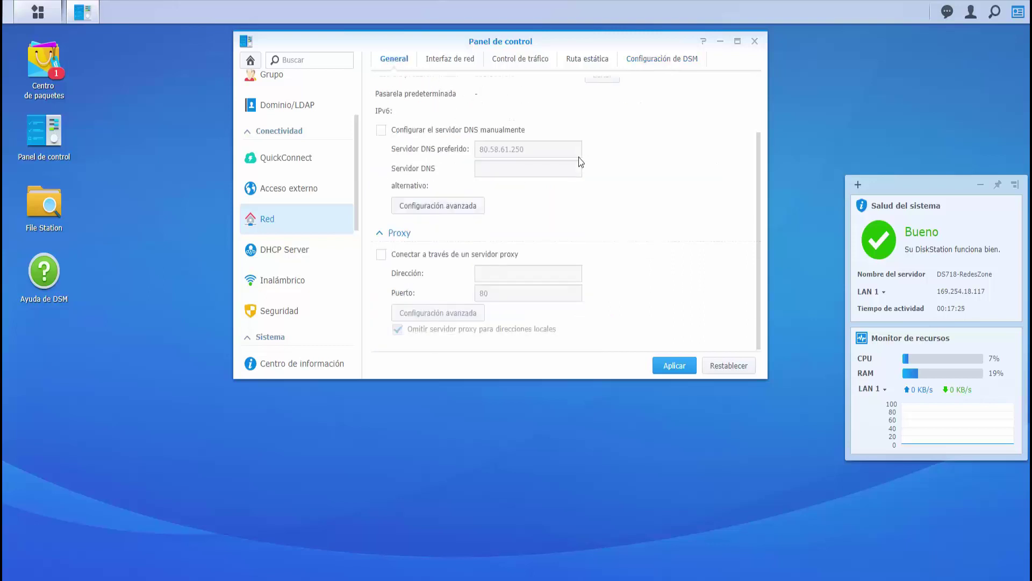
click(468, 68)
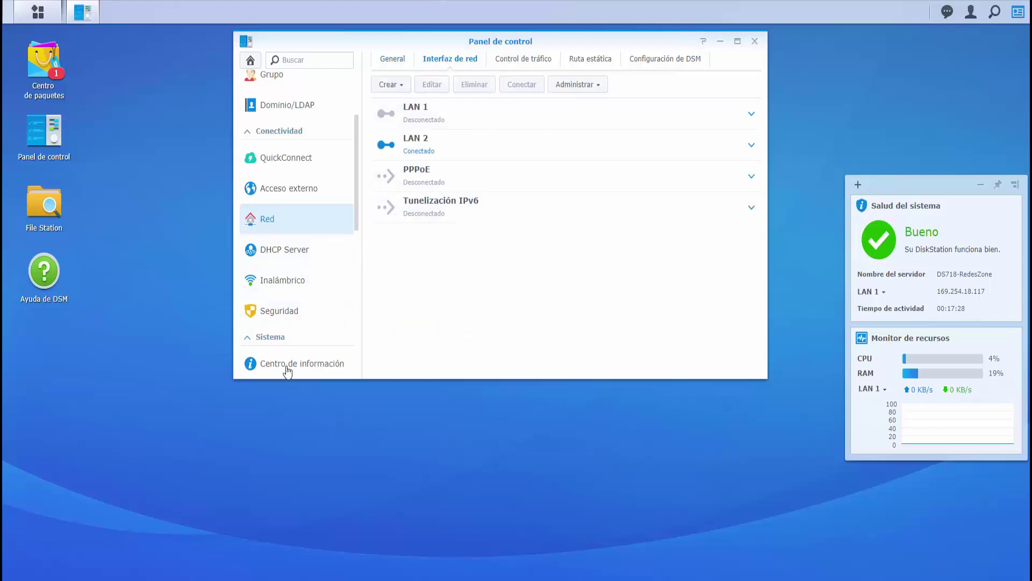
- View the DHCP server's interfaces and the network map options of the wireless settings
click(274, 262)
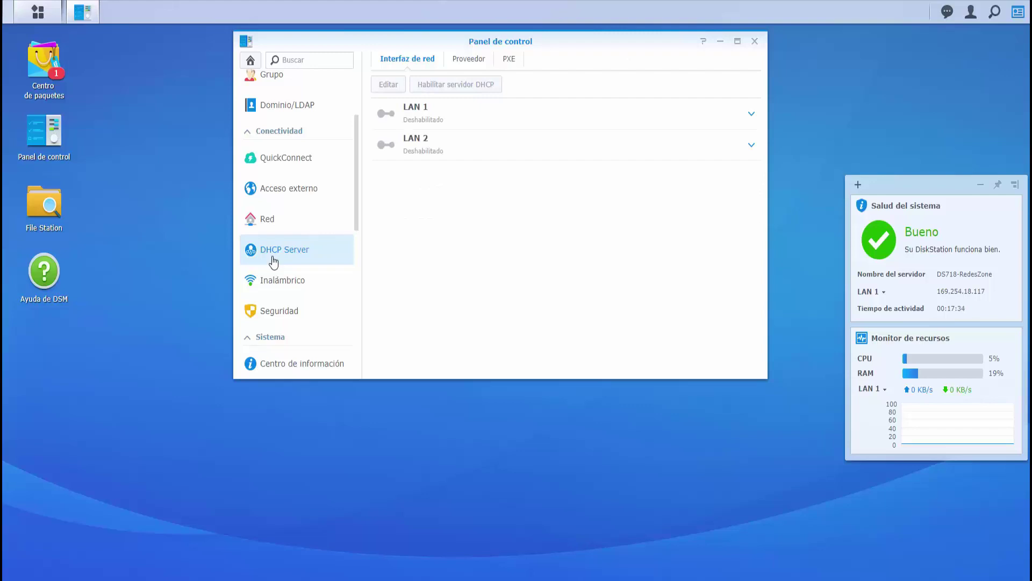
click(275, 283)
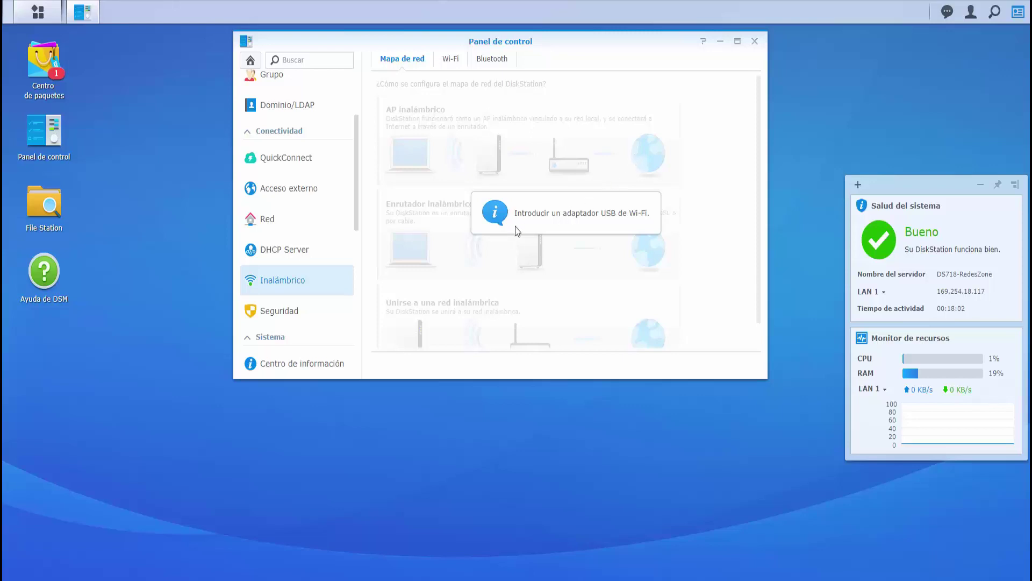
- Open the security settings and review the logout timer, firewall and per-interface DoS protection options
click(276, 317)
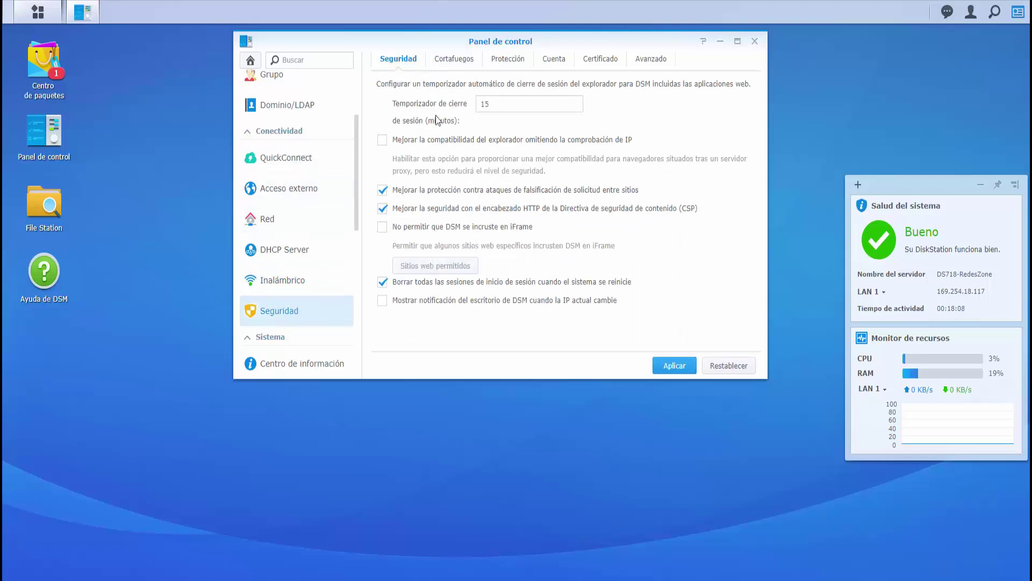
click(457, 59)
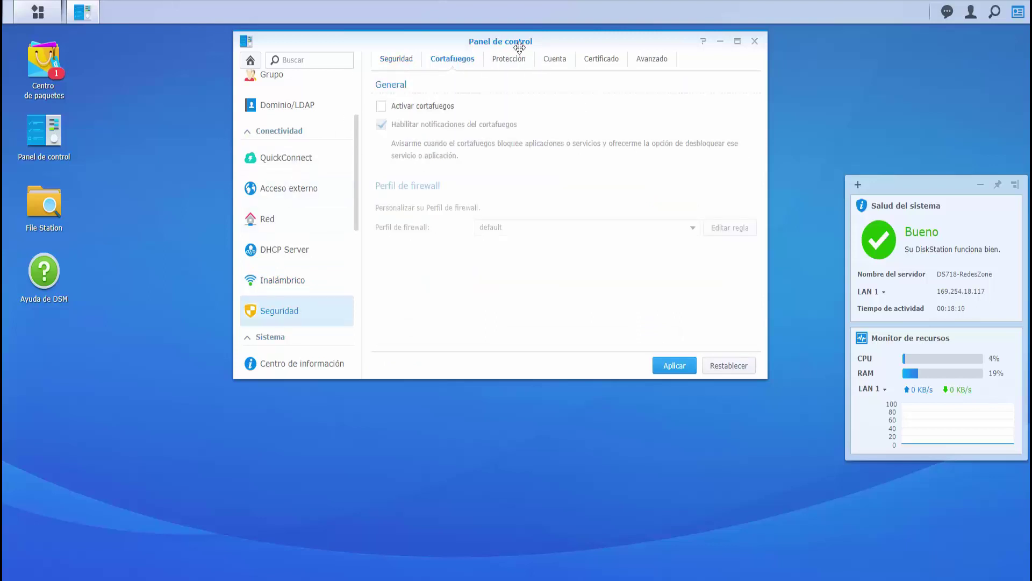
click(509, 60)
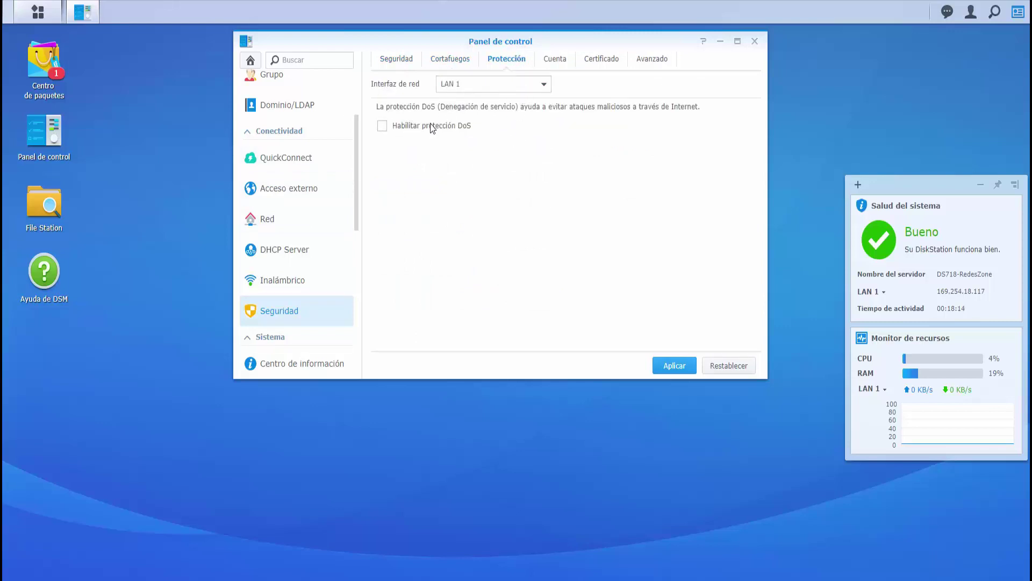
click(509, 86)
click(541, 193)
- Review the automatic blocking and account protection options, the certificates and the advanced TLS/SSL cipher settings
click(562, 63)
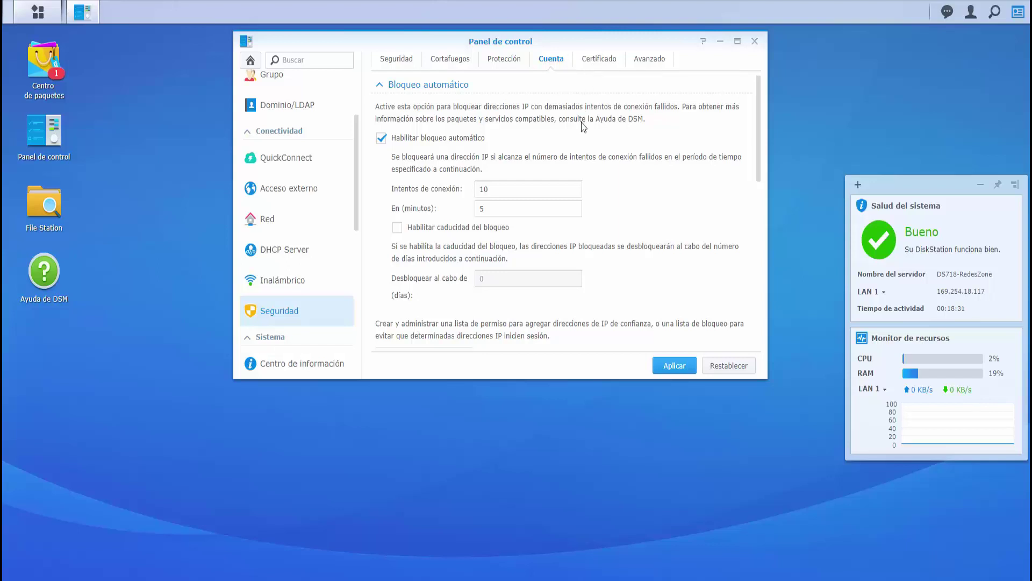
scroll(628, 185, down, 4)
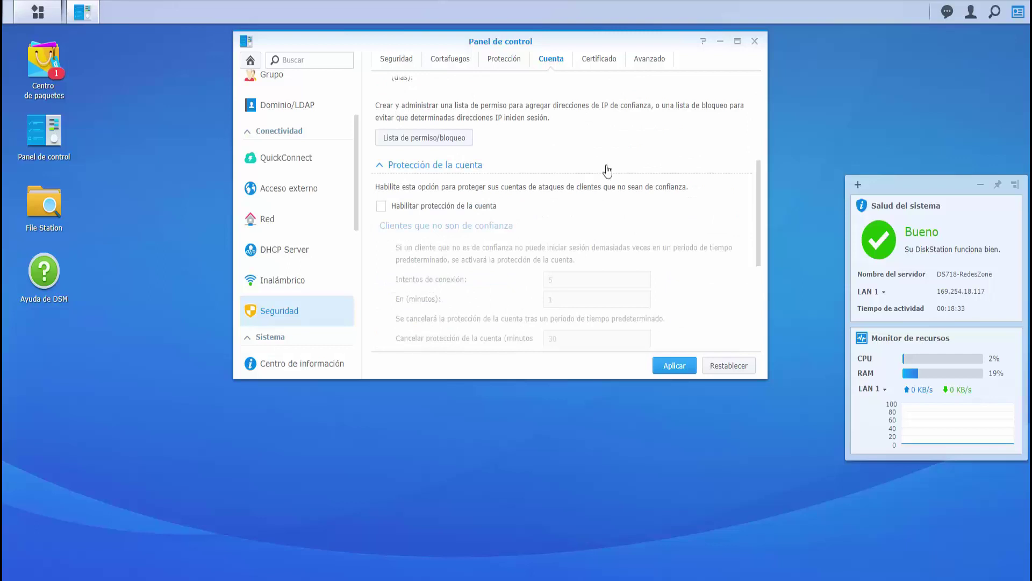
click(611, 70)
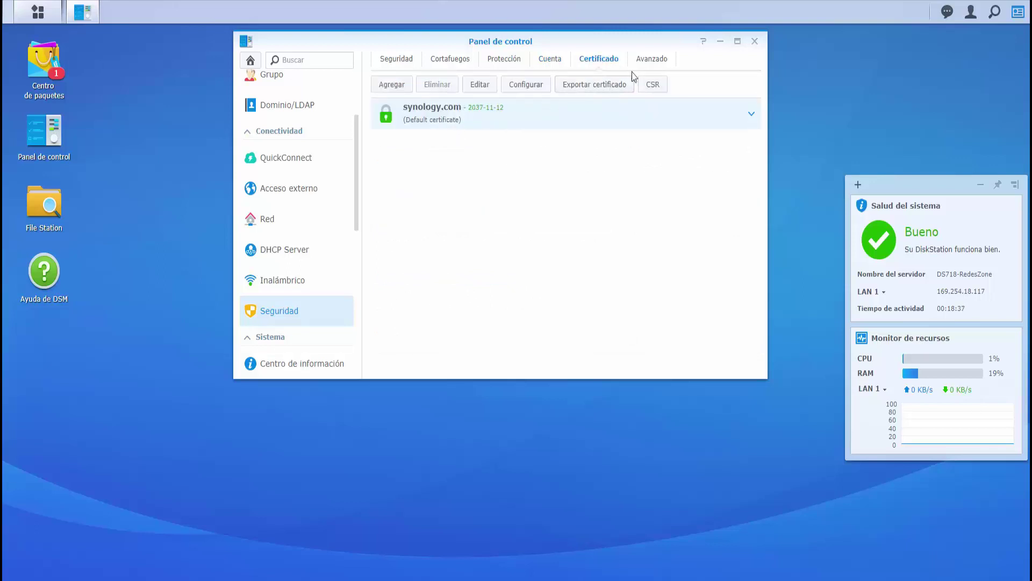
click(651, 63)
scroll(555, 182, down, 1)
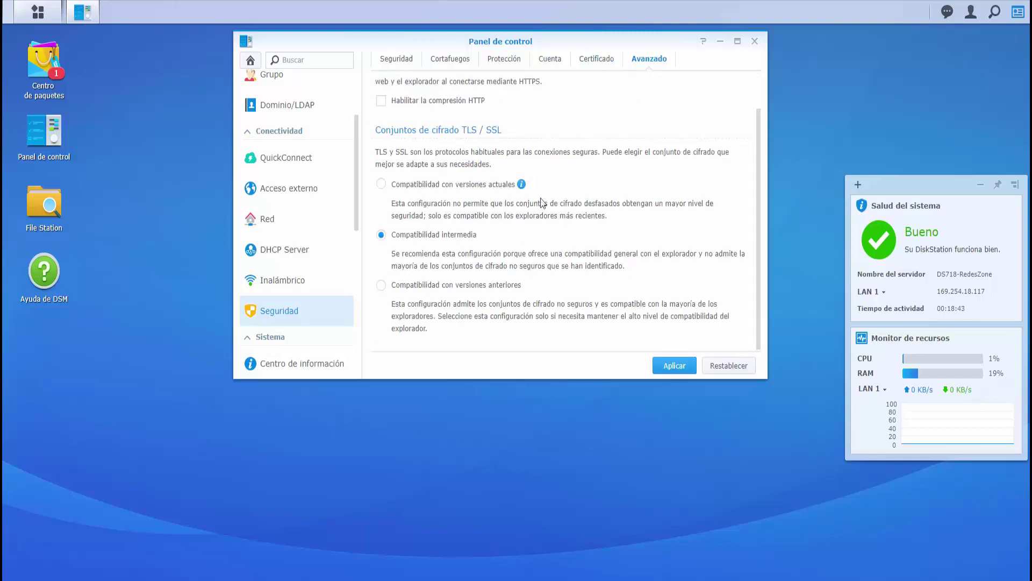
- Open the information center and examine the NAS's general hardware details and network information
scroll(292, 344, down, 5)
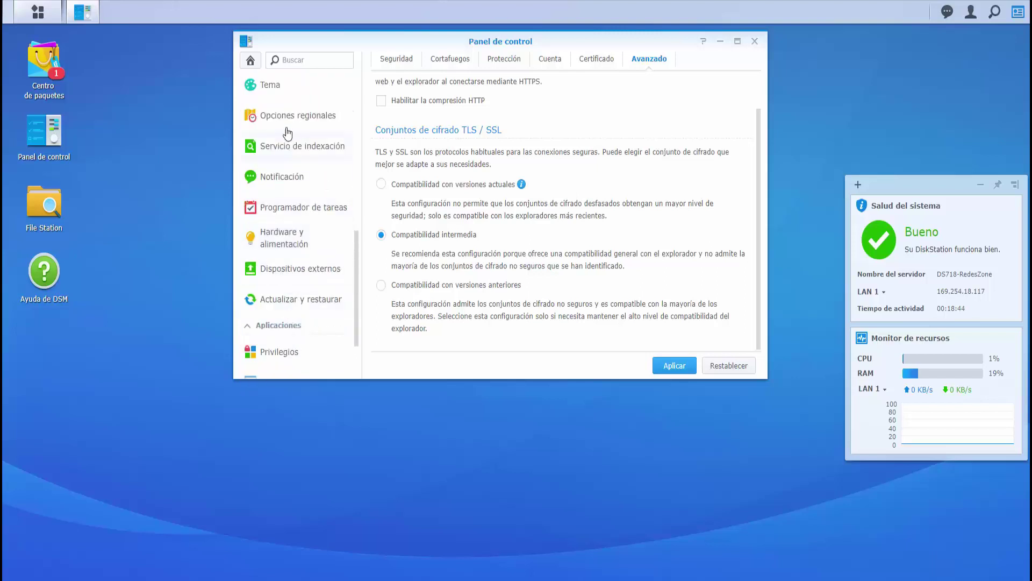
scroll(286, 127, up, 2)
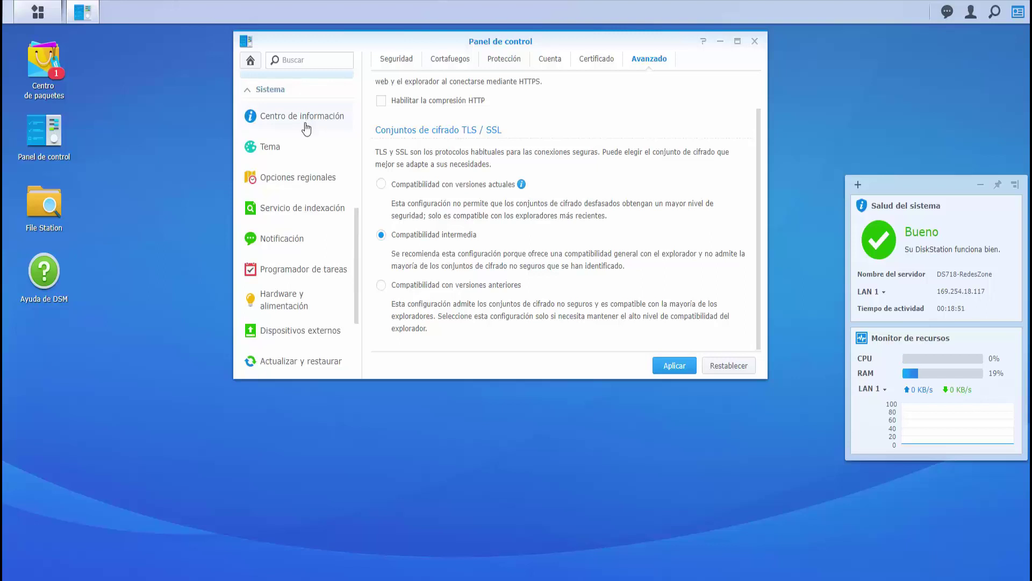
click(306, 129)
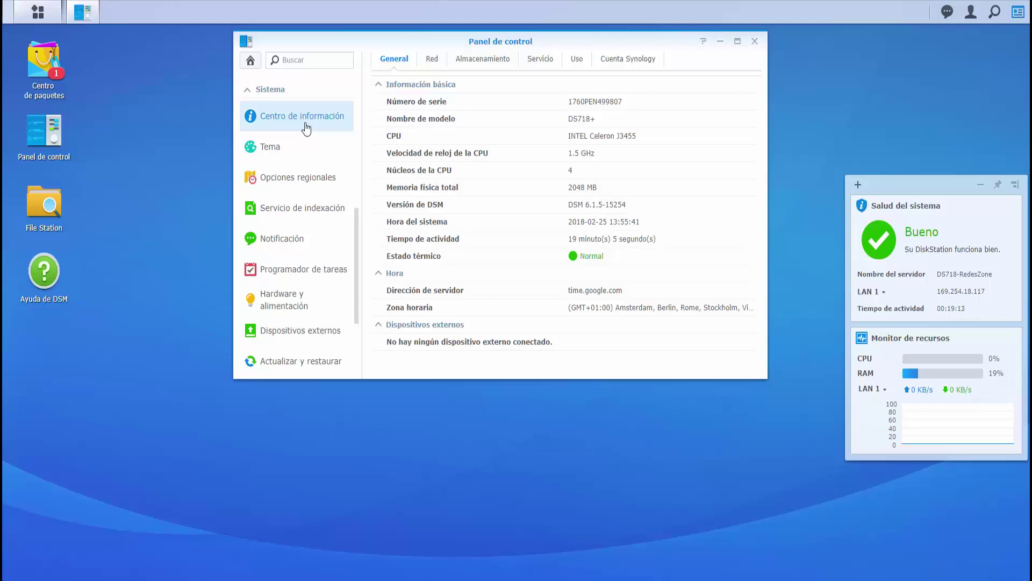
click(430, 61)
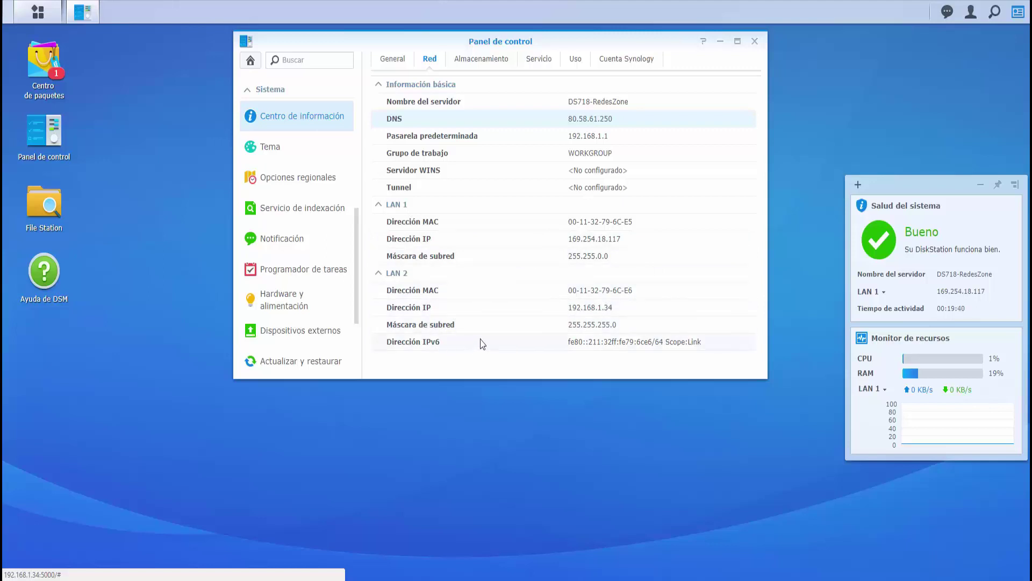
- Set the DSM theme to Oscuro and reload the page to apply it
click(280, 157)
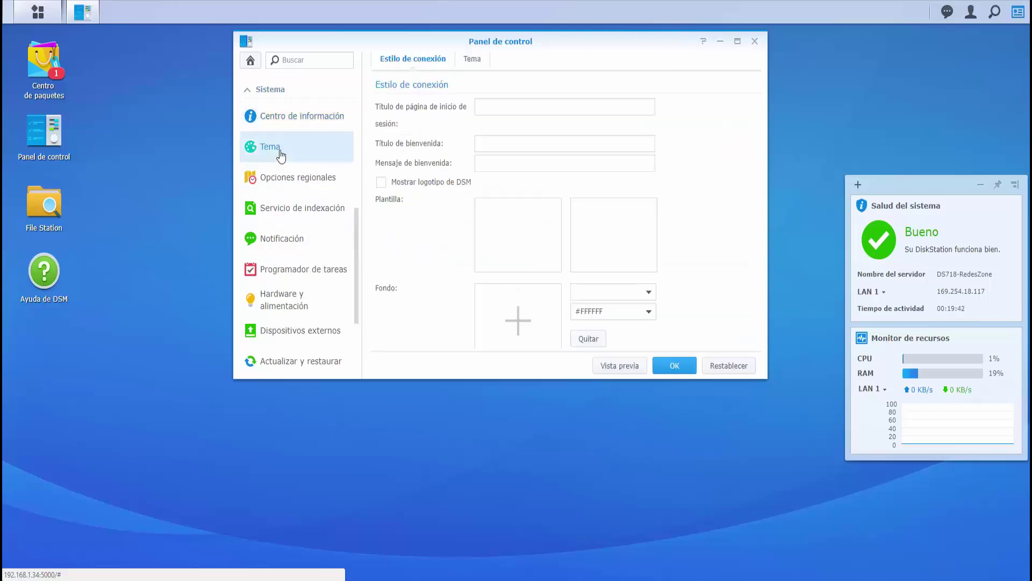
click(473, 59)
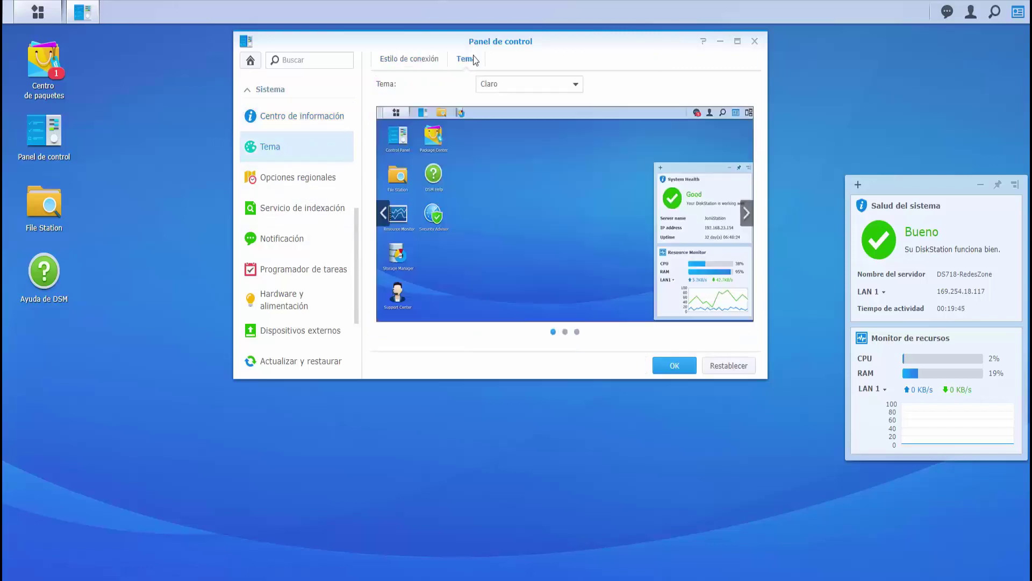
click(513, 89)
click(510, 125)
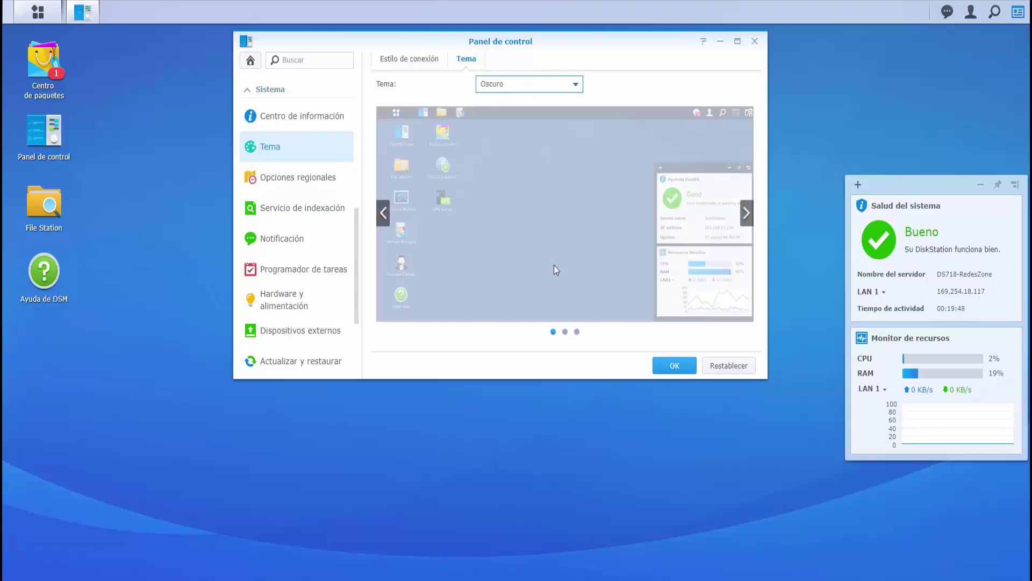
click(674, 366)
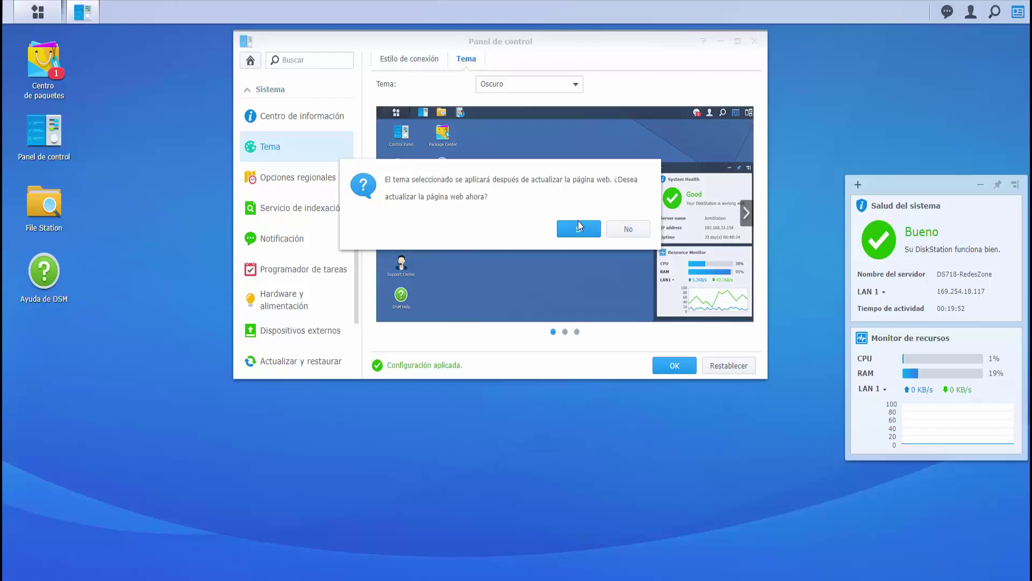
click(578, 221)
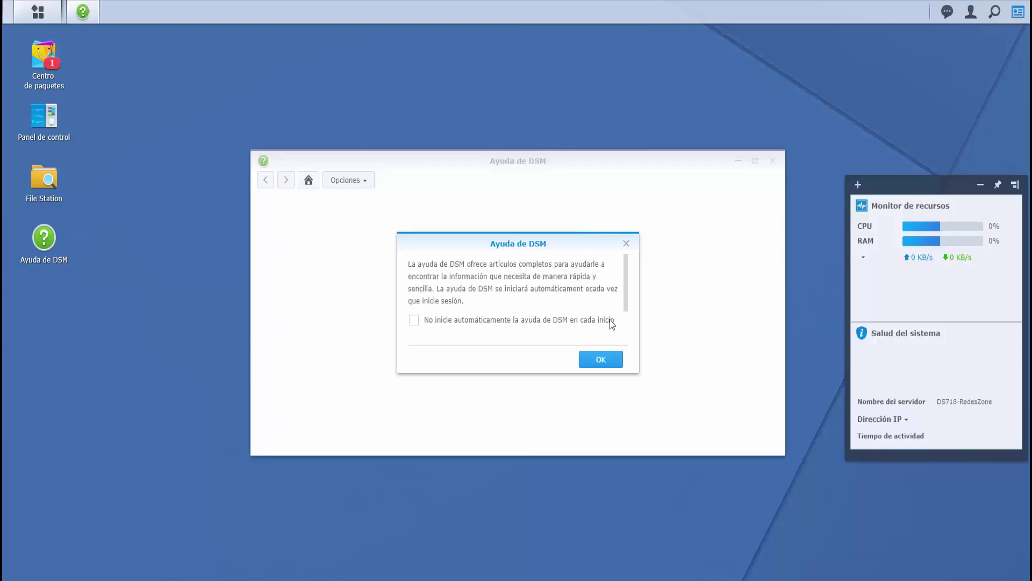
- Dismiss the DSM help and its startup notice, and reopen the Control Panel
click(627, 243)
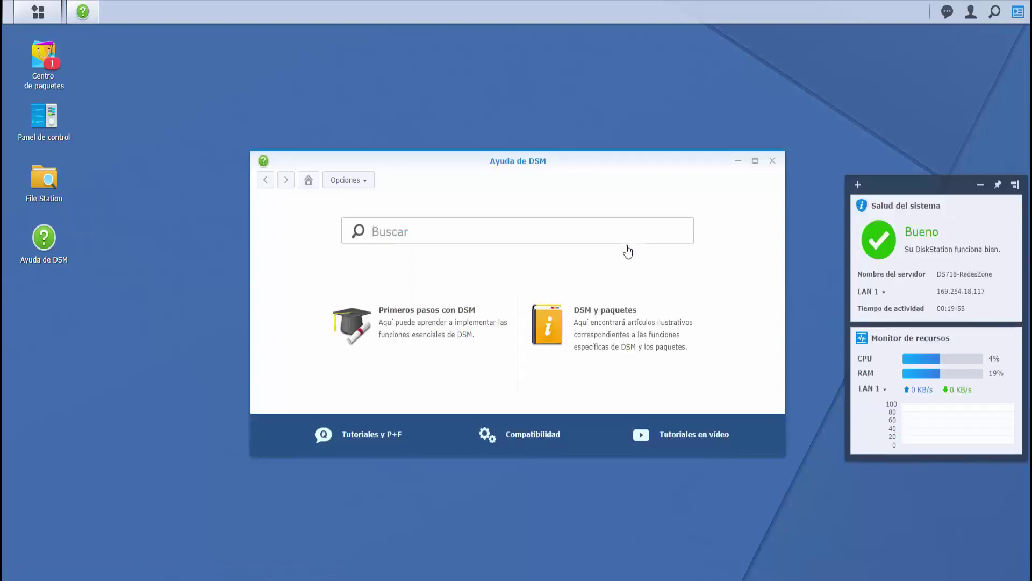
click(773, 162)
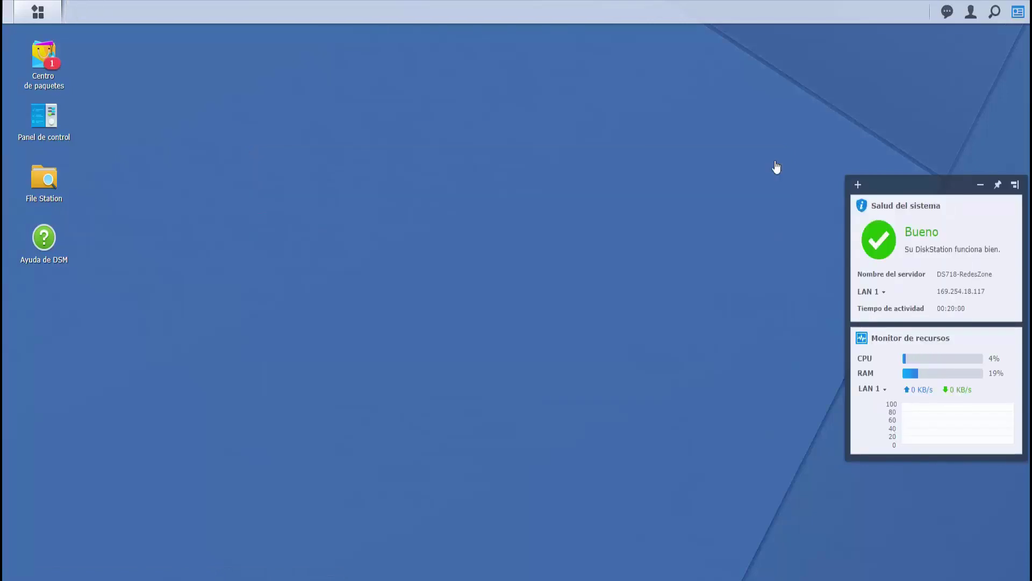
click(38, 12)
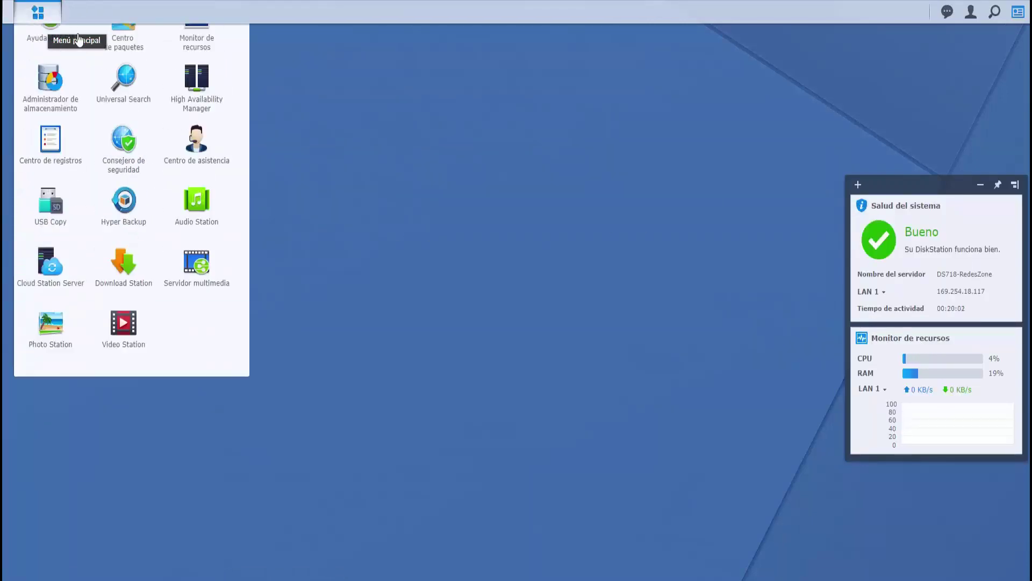
scroll(58, 89, down, 3)
click(74, 92)
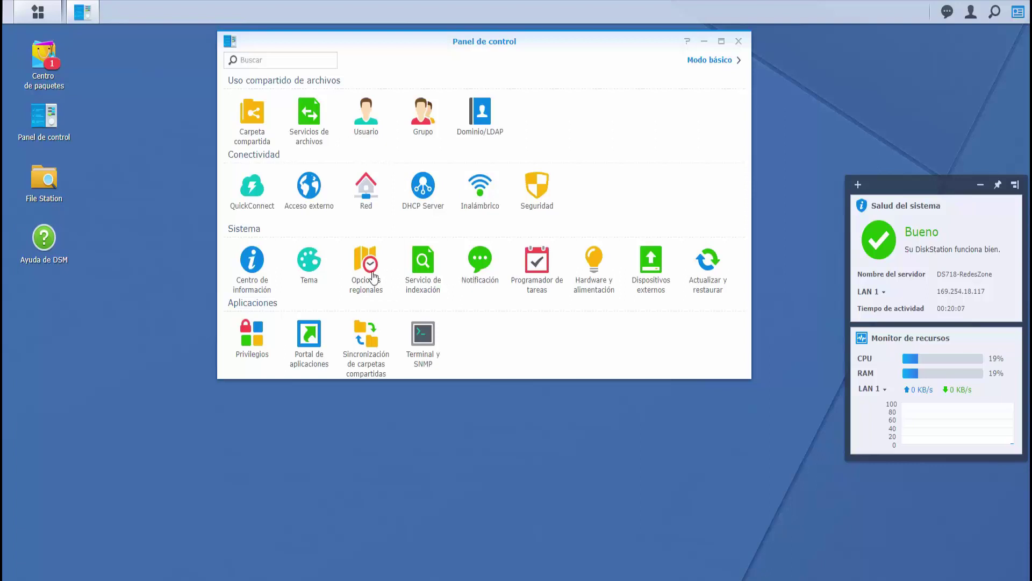
- Review the login style options in the theme settings, including the template, background and logo
click(312, 265)
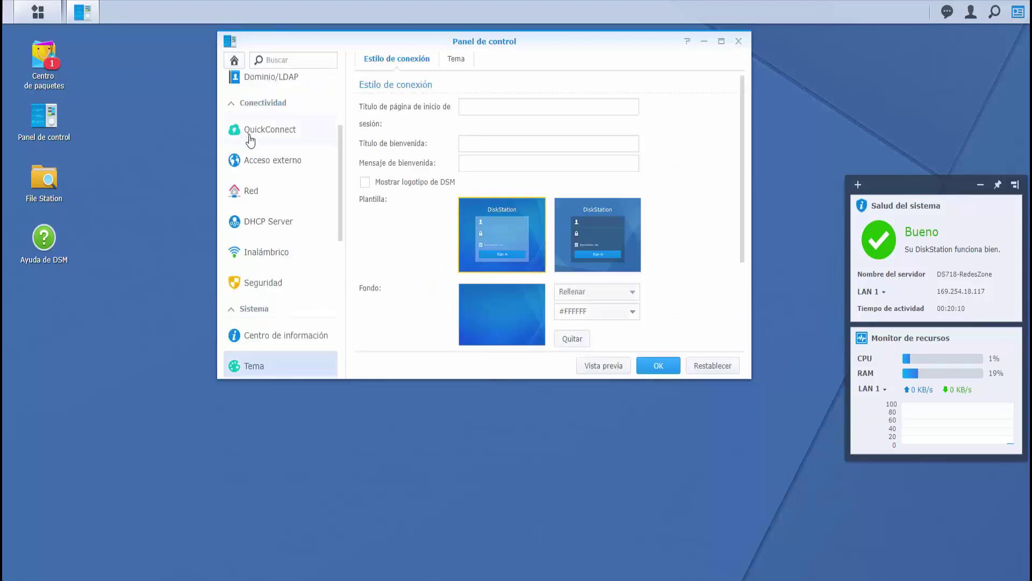
scroll(708, 167, down, 2)
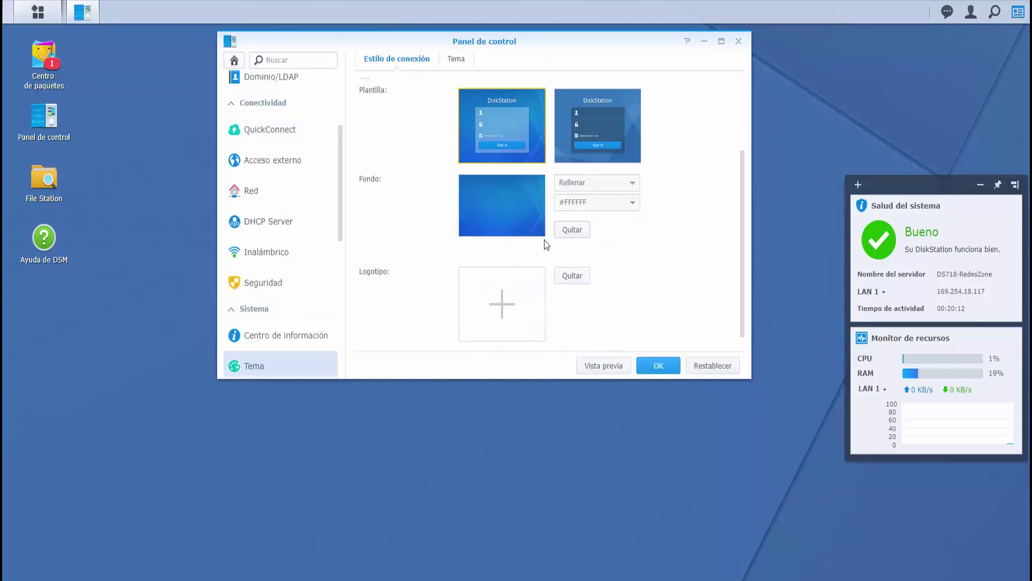
scroll(321, 283, down, 1)
- Review the regional time, language and NTP service options and the media indexing service settings
scroll(321, 282, down, 4)
scroll(288, 272, up, 2)
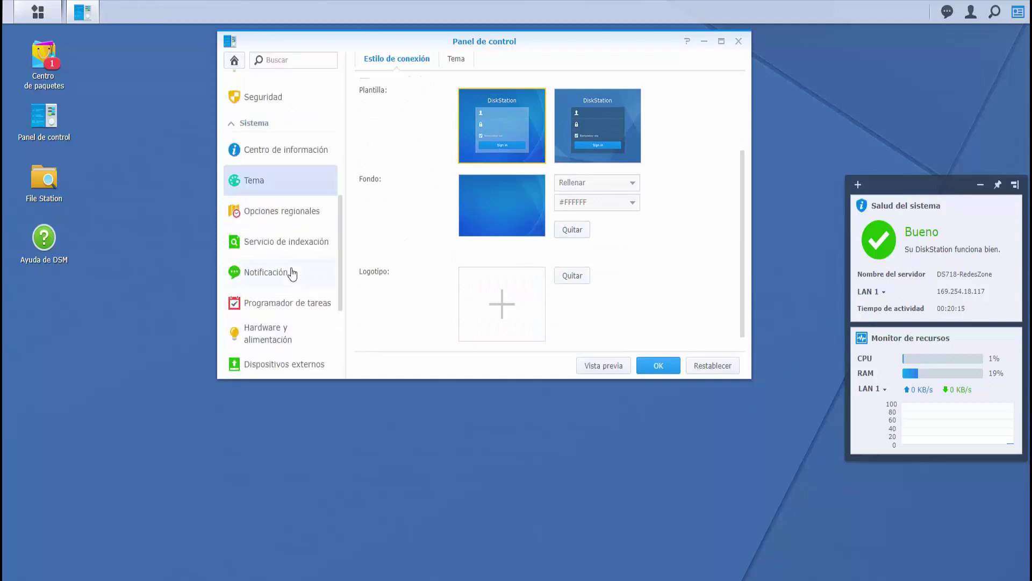
click(288, 212)
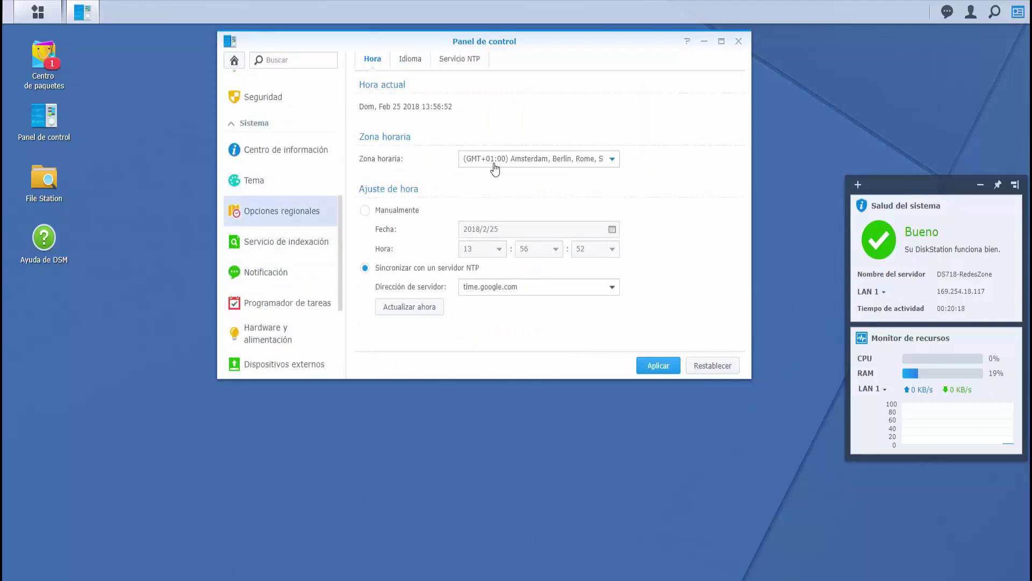
click(420, 60)
click(448, 60)
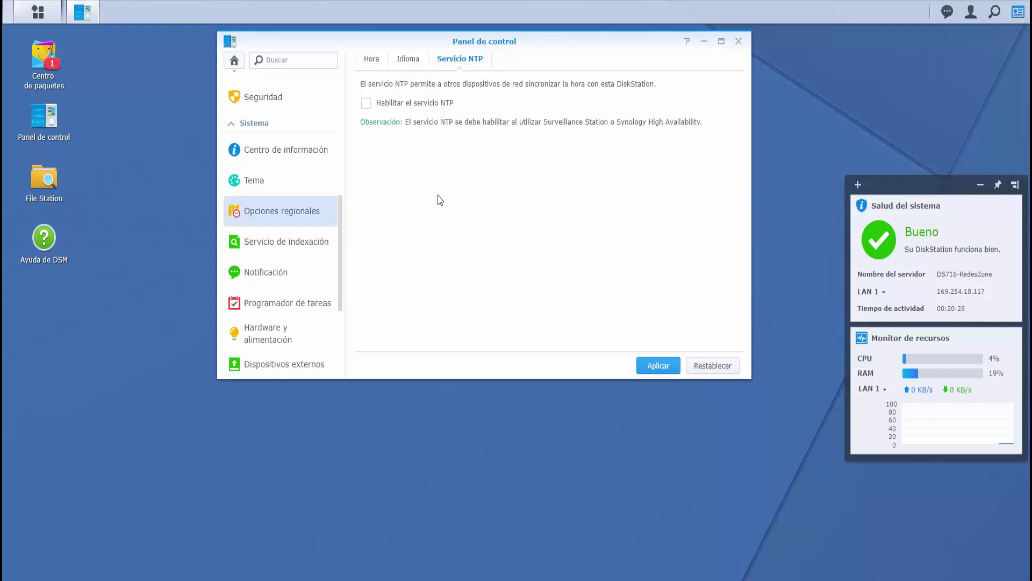
click(281, 251)
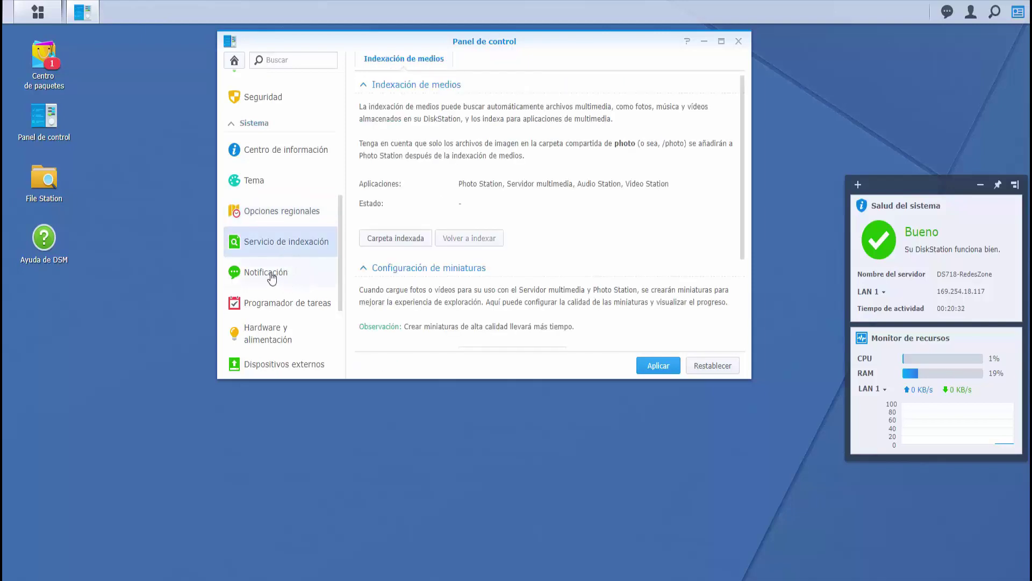
- Open the notification settings and look through the SMS, push service and advanced options
click(272, 273)
click(456, 60)
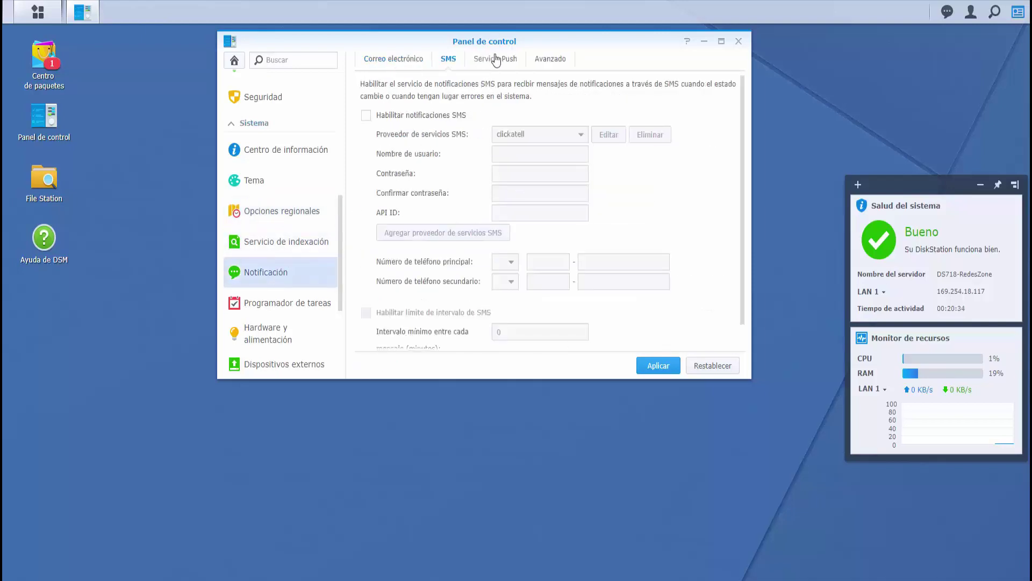
click(509, 62)
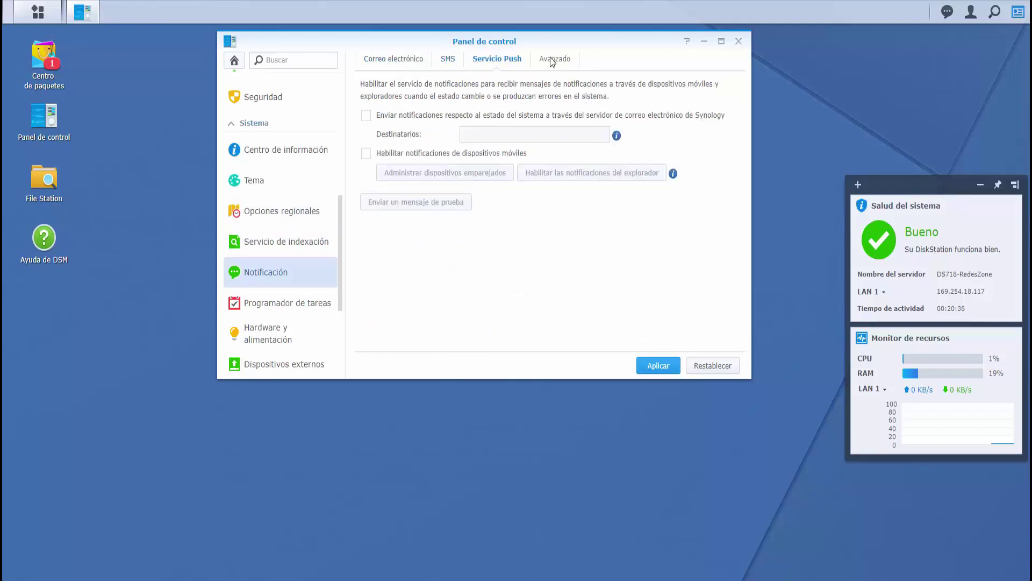
click(552, 60)
click(446, 60)
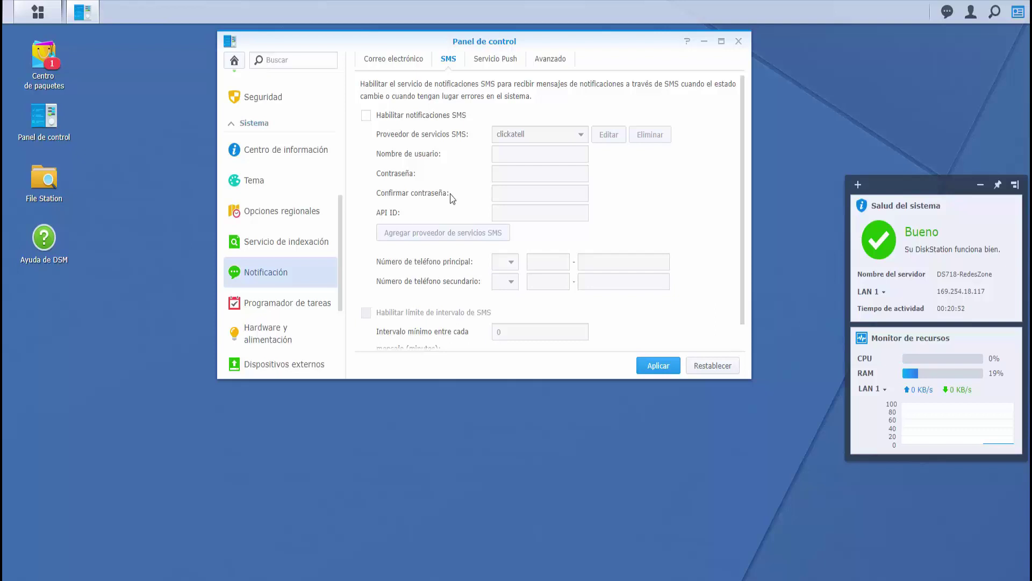
- Open the task scheduler and inspect the general and schedule settings of the DSM Auto Update task, leaving them unedited
click(261, 303)
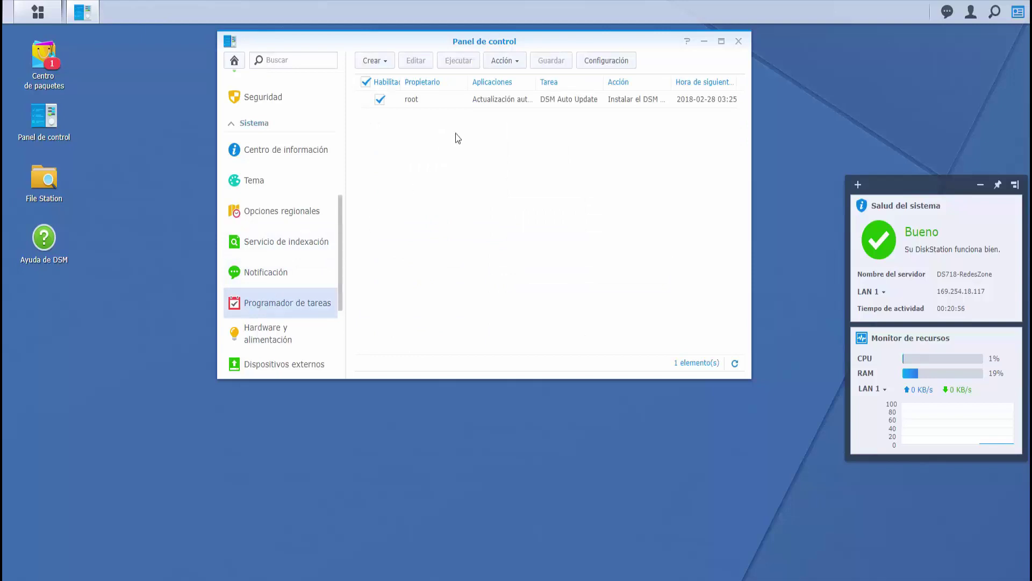
drag(540, 82, 581, 89)
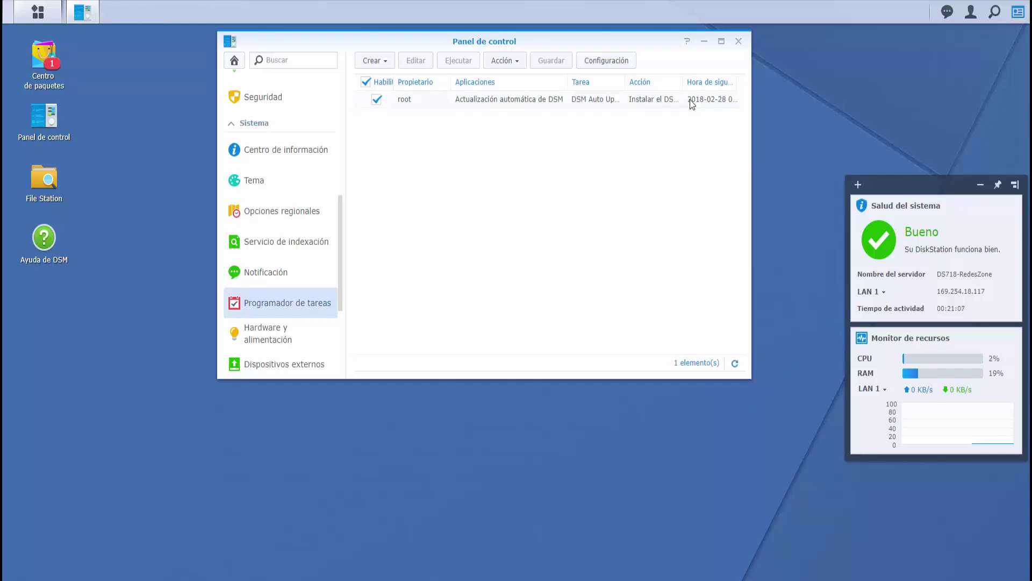
click(462, 98)
double_click(463, 98)
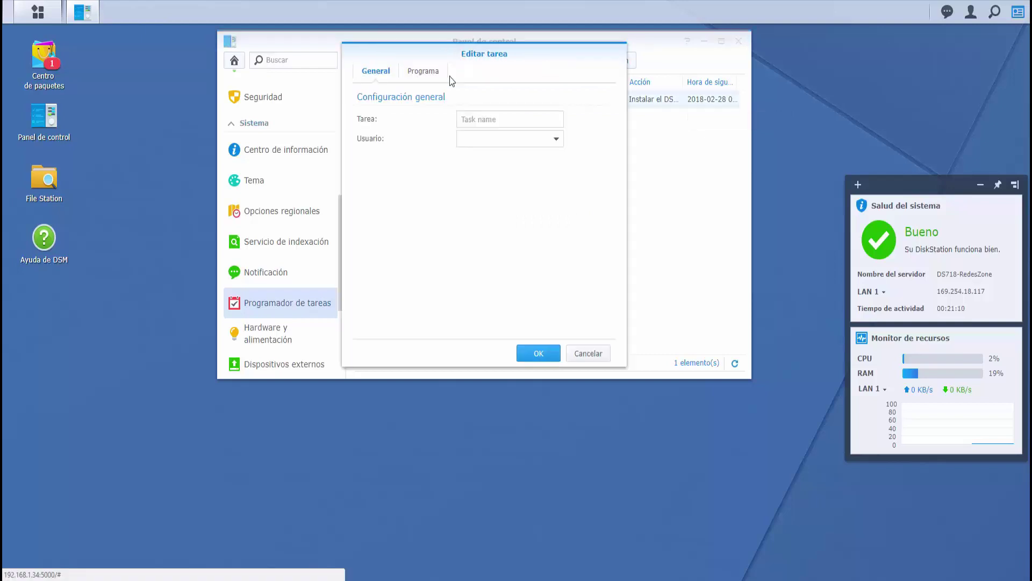
click(421, 72)
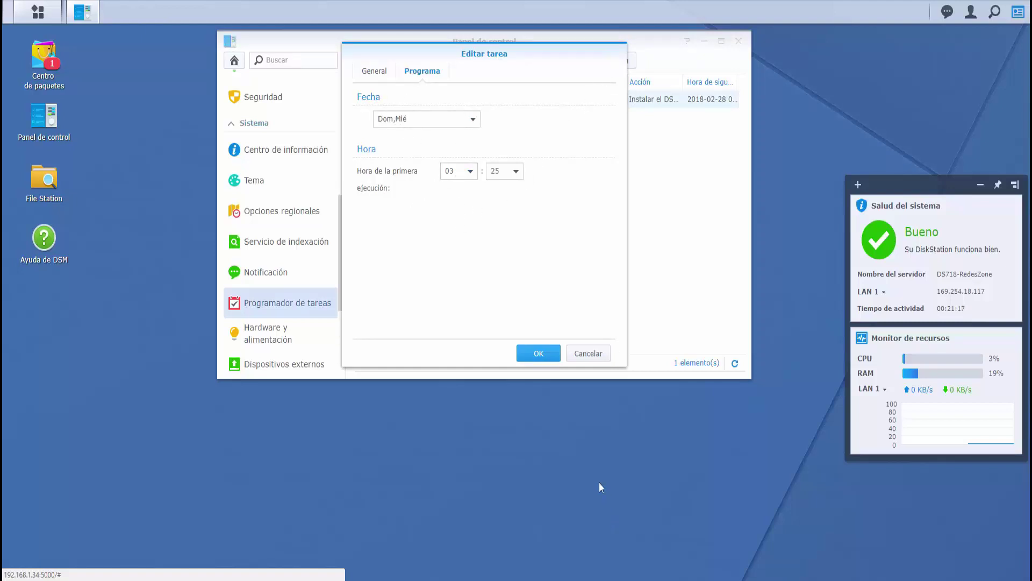
click(590, 354)
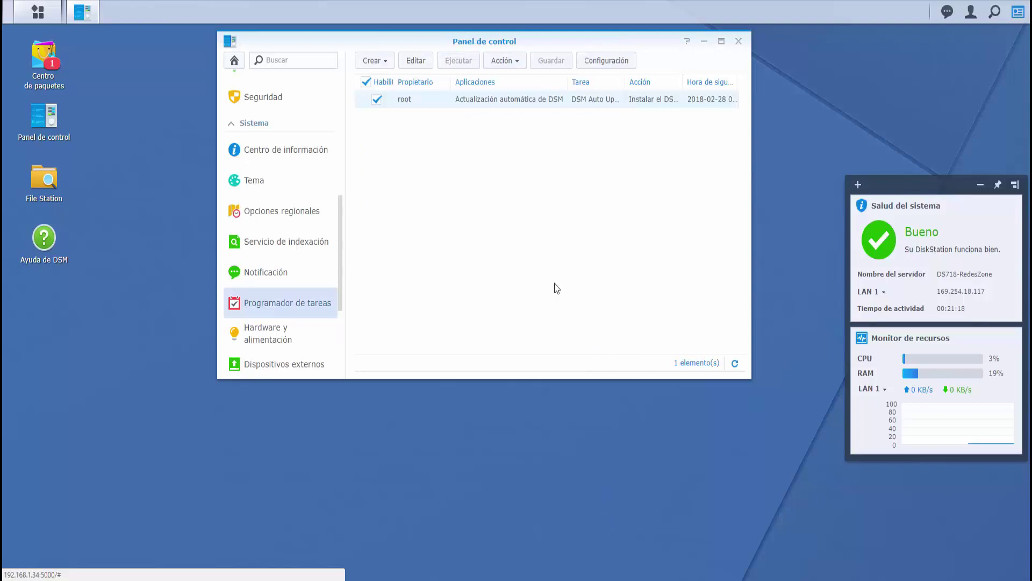
- Look through the types of scheduled and triggered tasks that can be created in the task scheduler
click(377, 64)
mouse_move(389, 81)
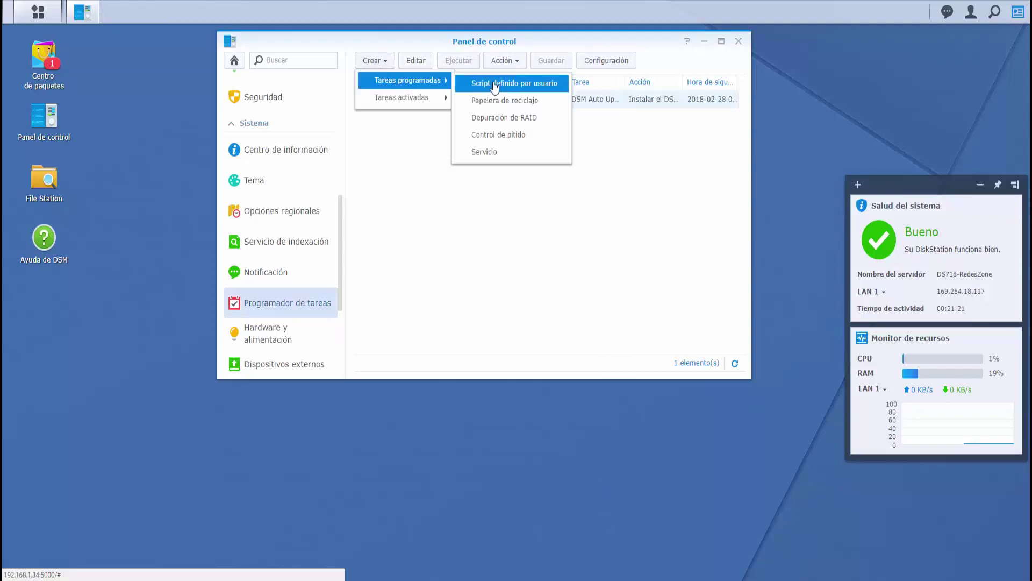
click(580, 245)
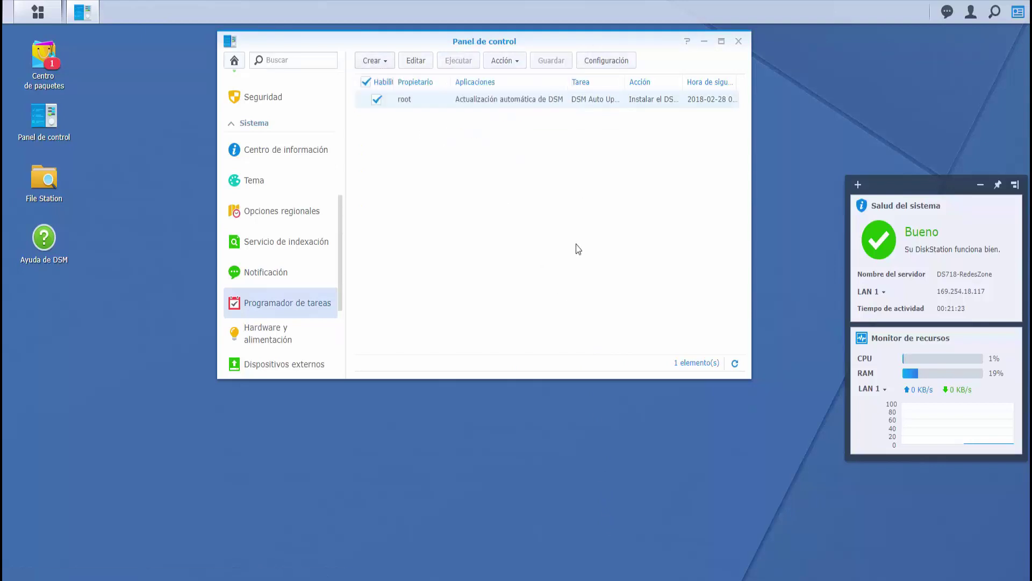
click(384, 62)
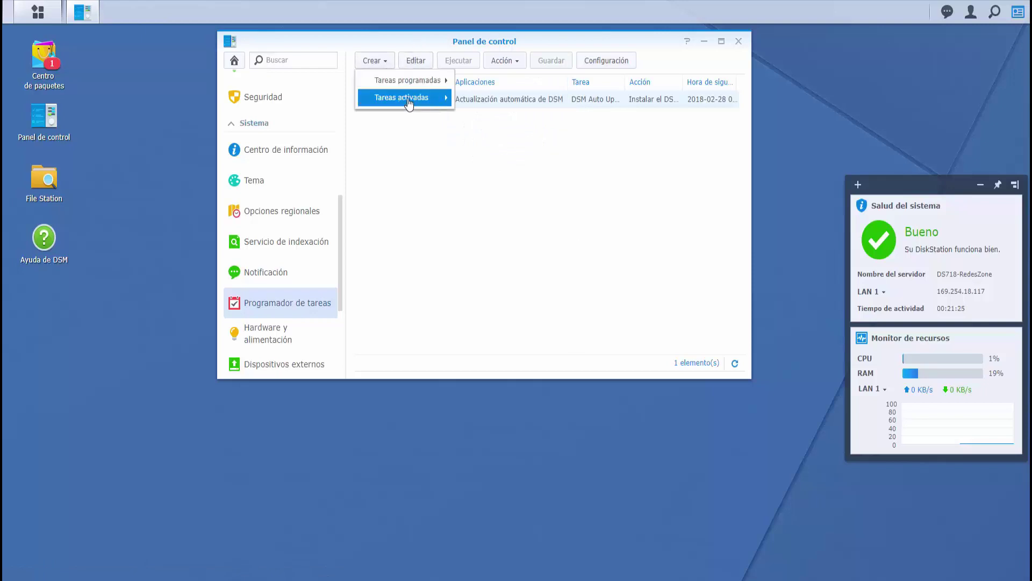
mouse_move(411, 83)
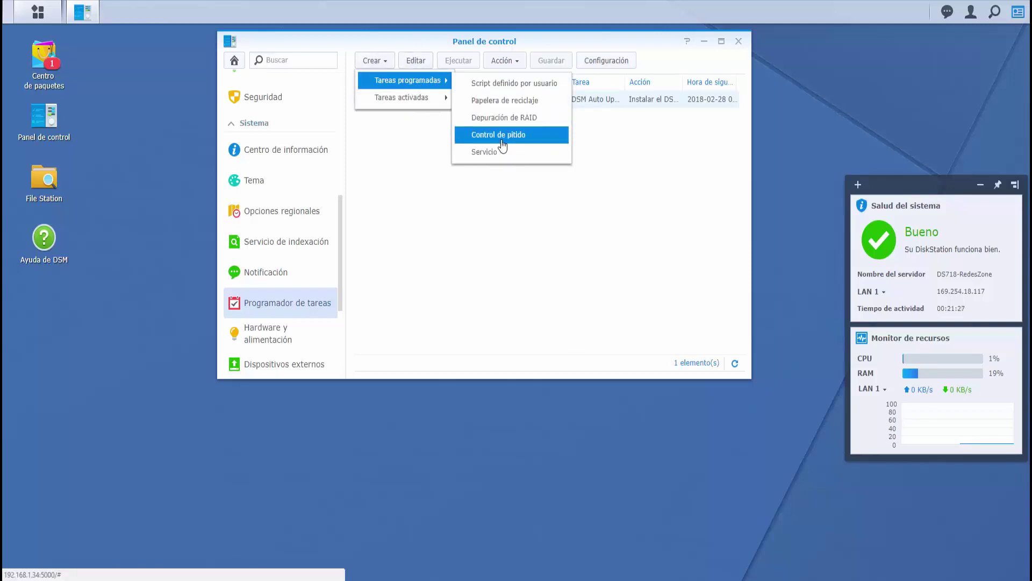
- Start a scheduled service task, select Audio Station as a service to stop in its task settings, and discard the task
click(496, 152)
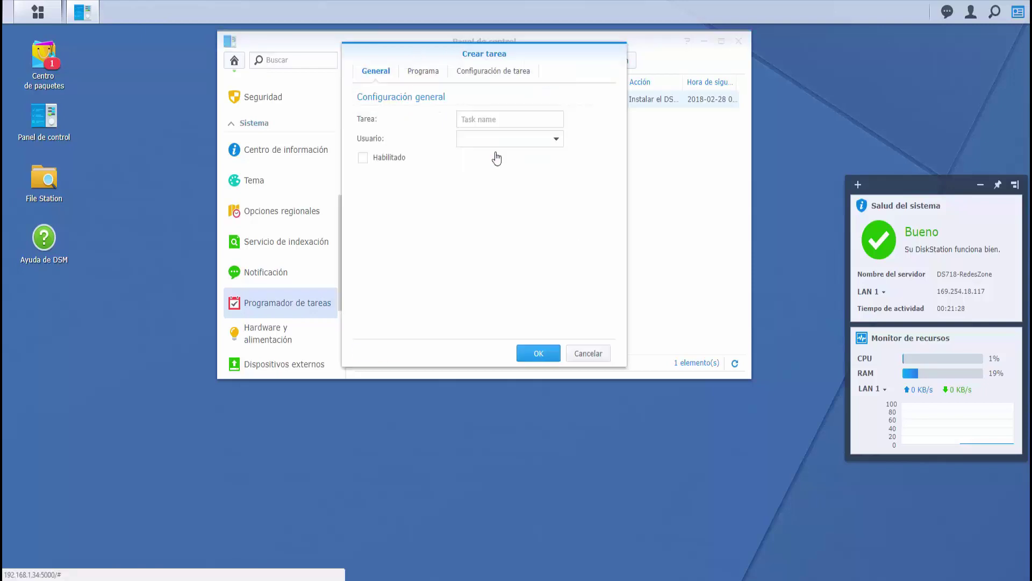
click(441, 74)
click(501, 73)
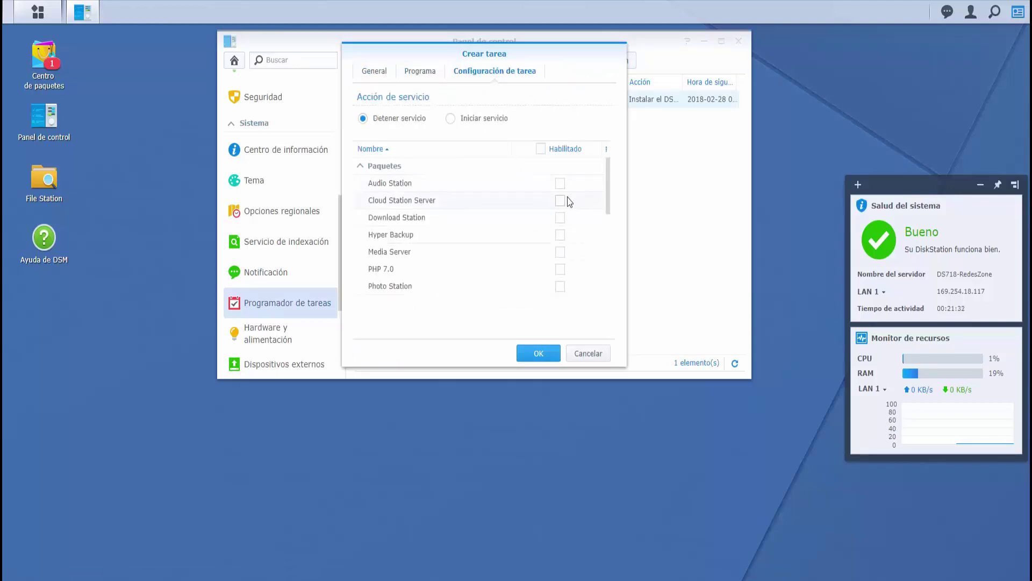
click(560, 183)
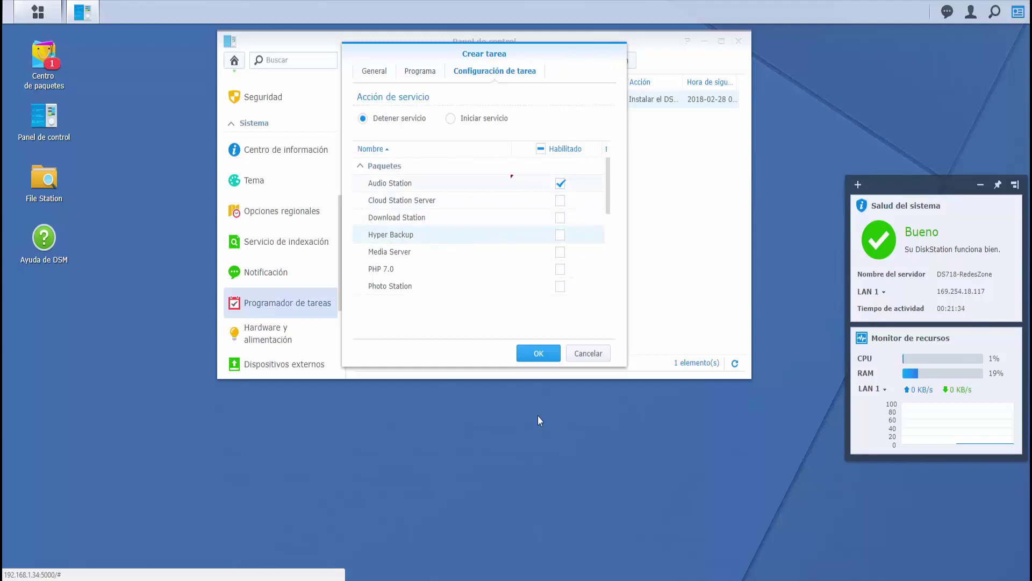
click(593, 353)
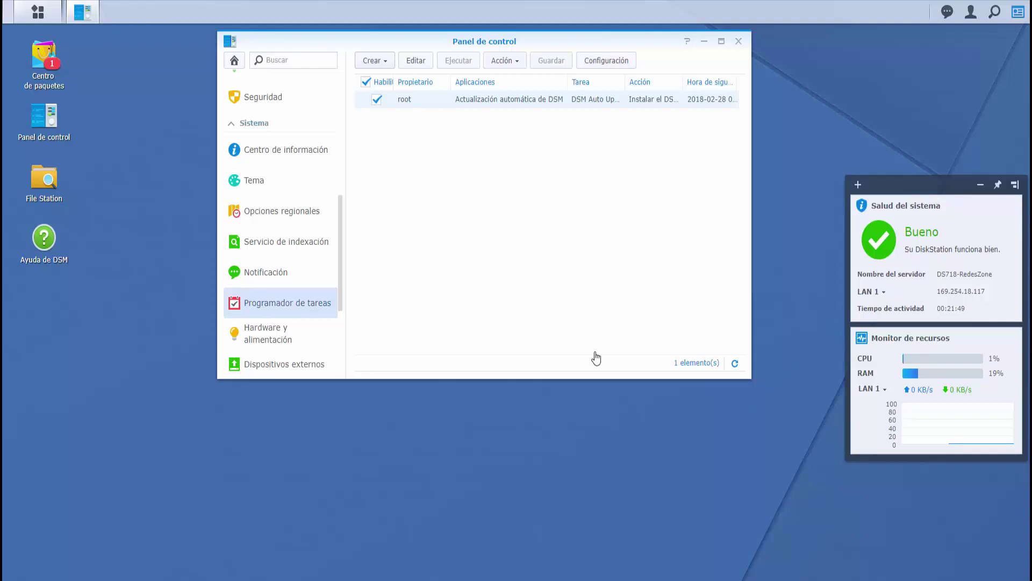
- Review the general hardware and power options, from memory compression and power recovery to beep control, fan speed mode and LED brightness
click(286, 335)
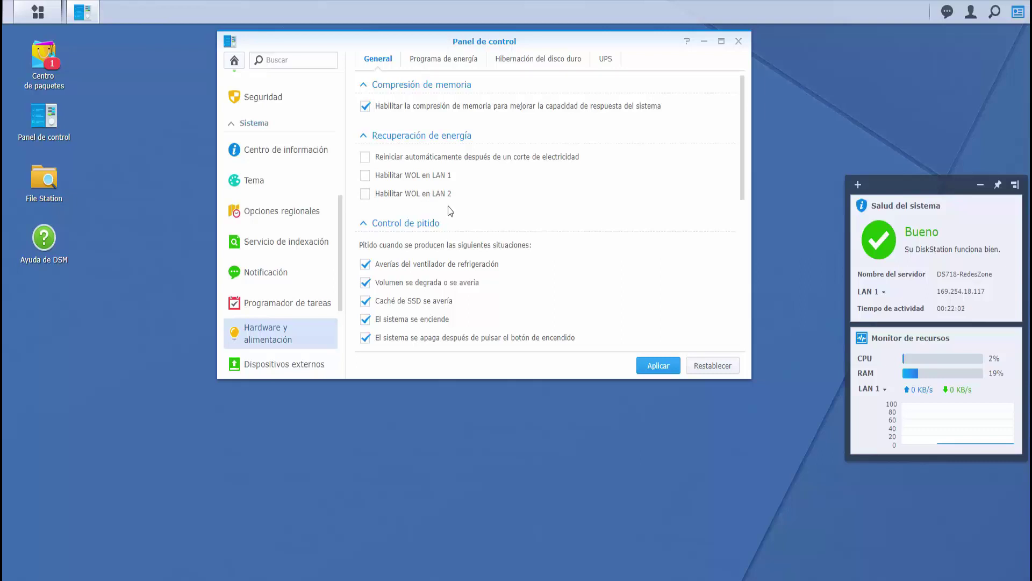
scroll(477, 224, down, 2)
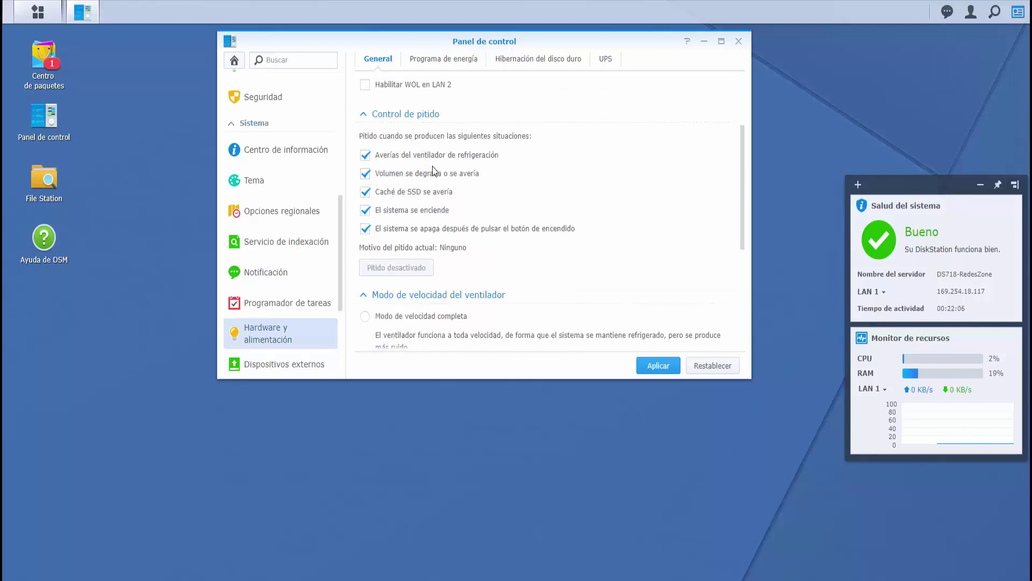
scroll(449, 181, down, 3)
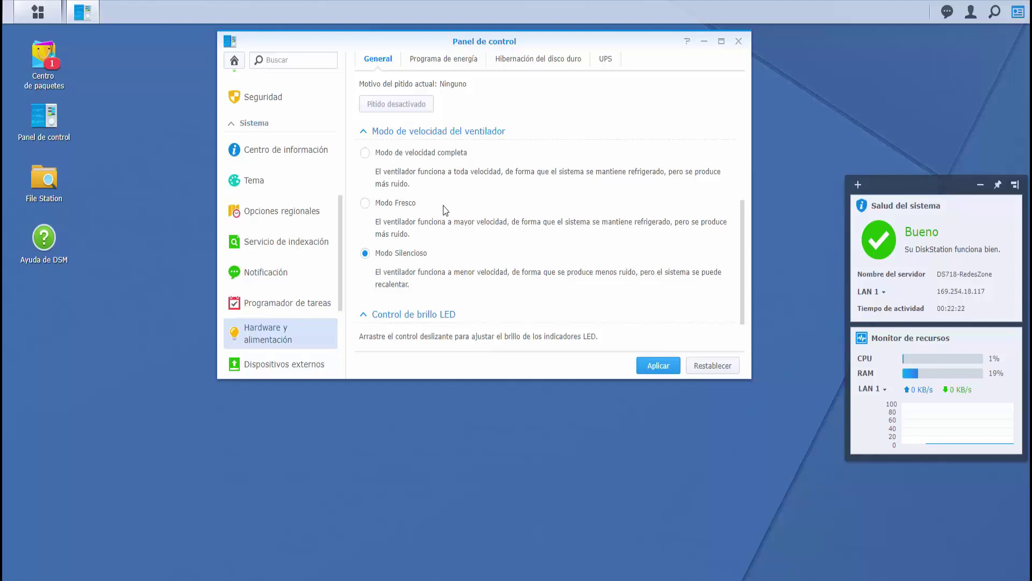
scroll(443, 209, down, 2)
mouse_move(479, 306)
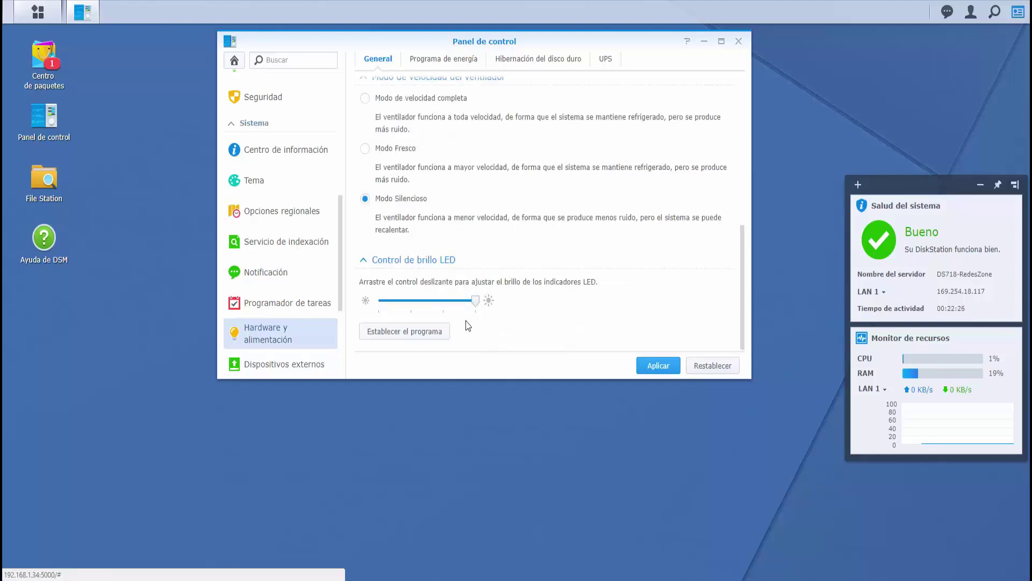
- Open a new startup entry in the power schedule, view its date options, and cancel it
click(441, 59)
click(372, 85)
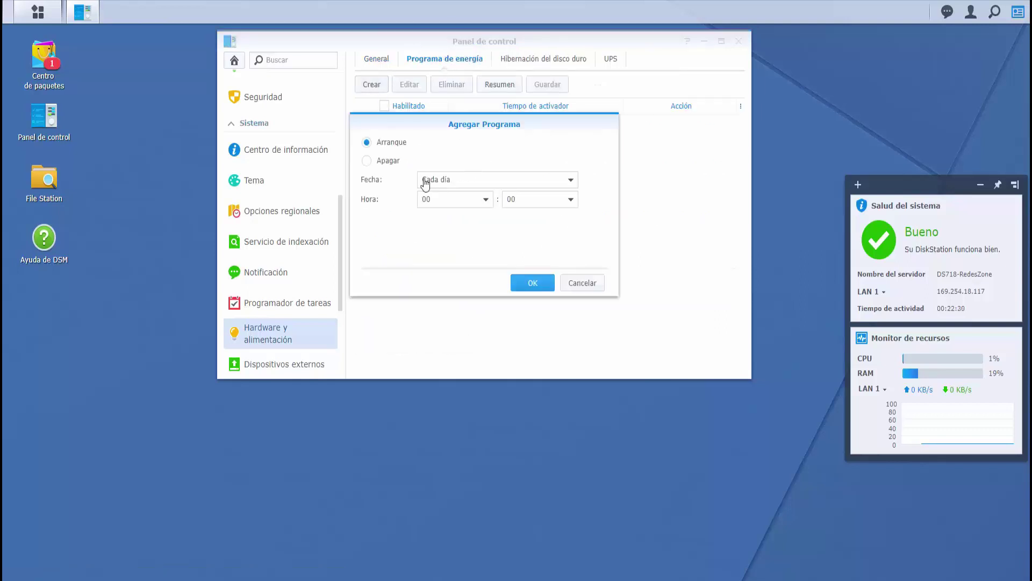
click(544, 182)
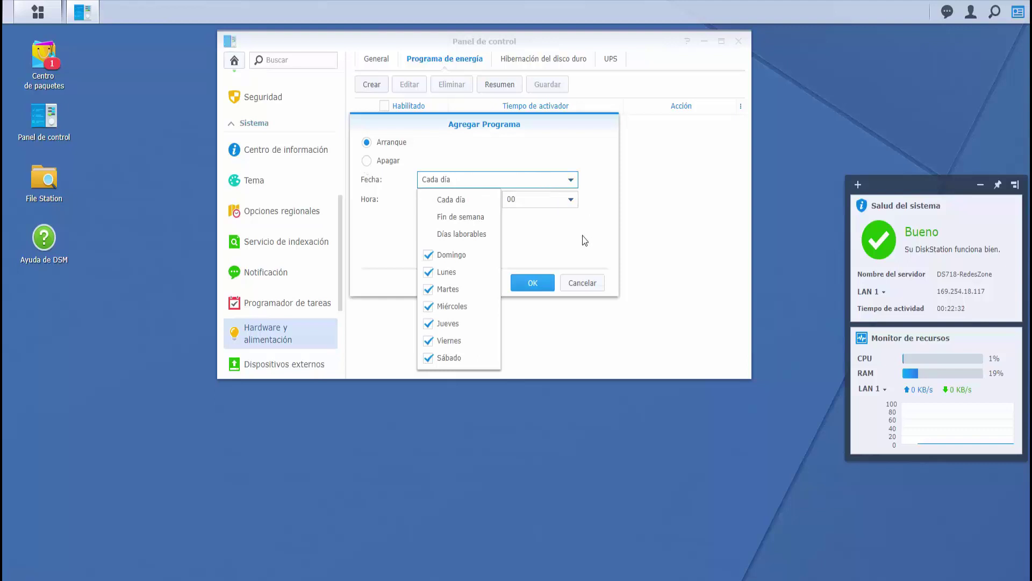
click(591, 288)
click(592, 287)
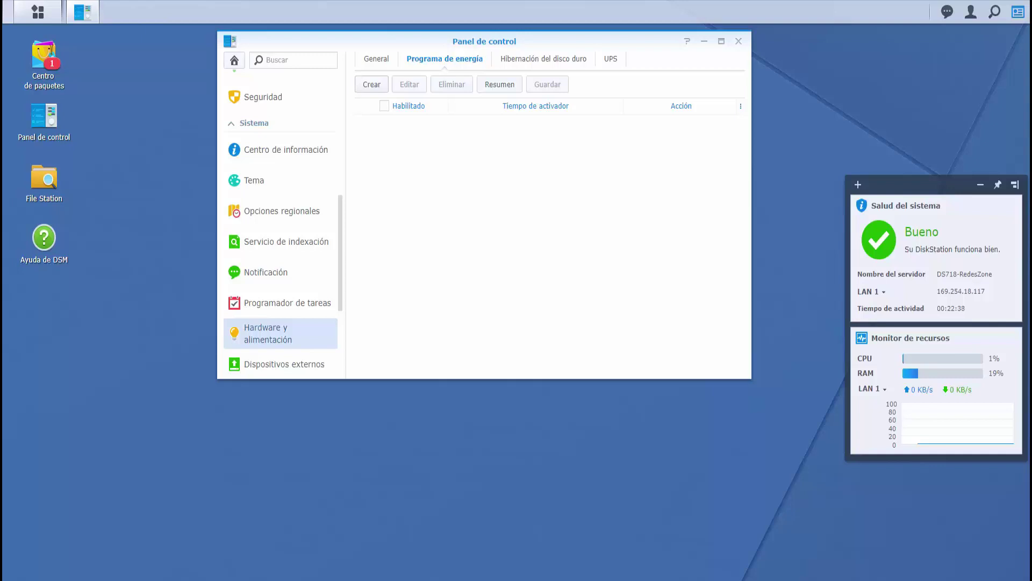
- Review the hard disk hibernation and UPS settings, and try enabling UPS support without applying it
click(554, 63)
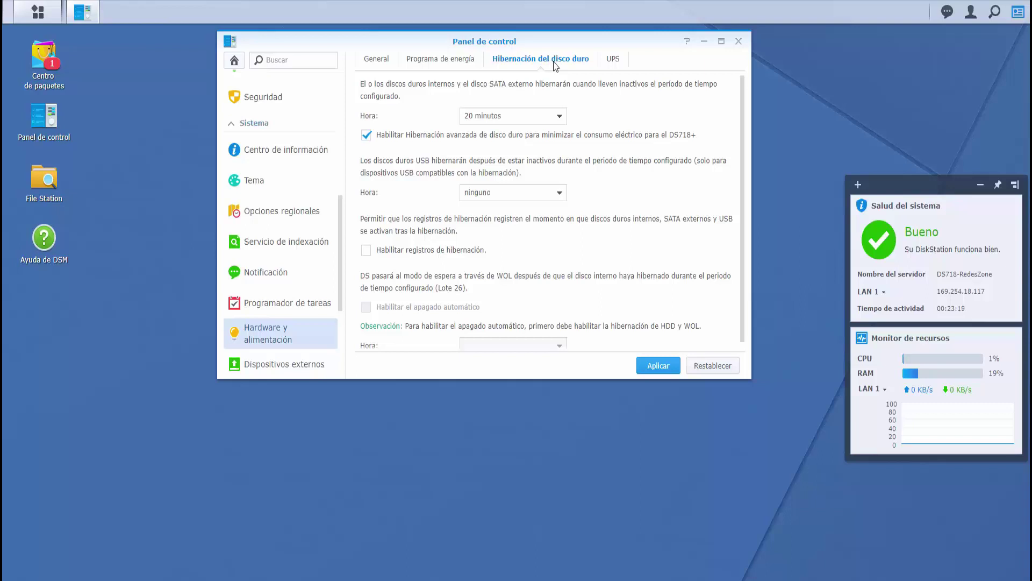
click(615, 62)
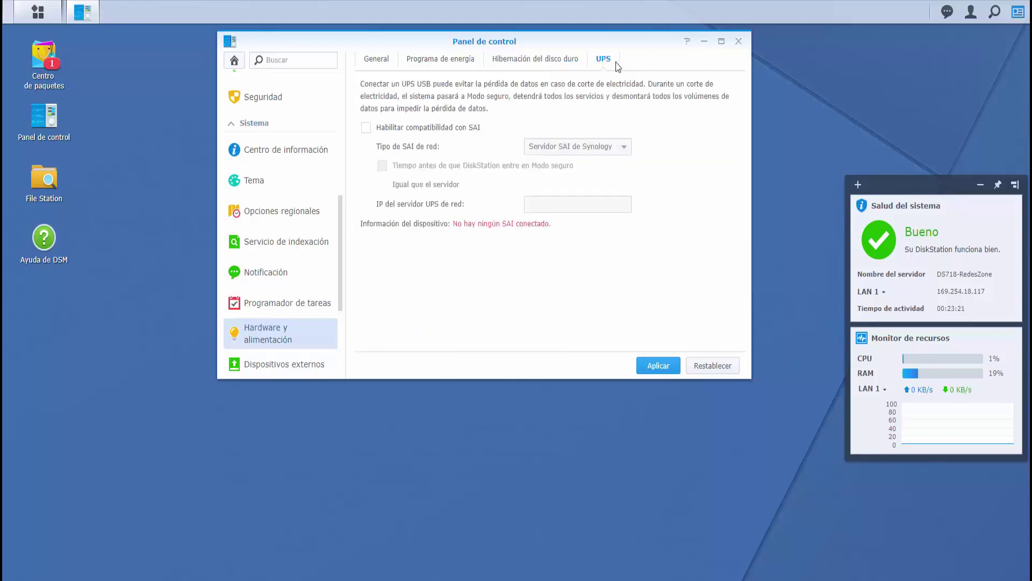
click(366, 129)
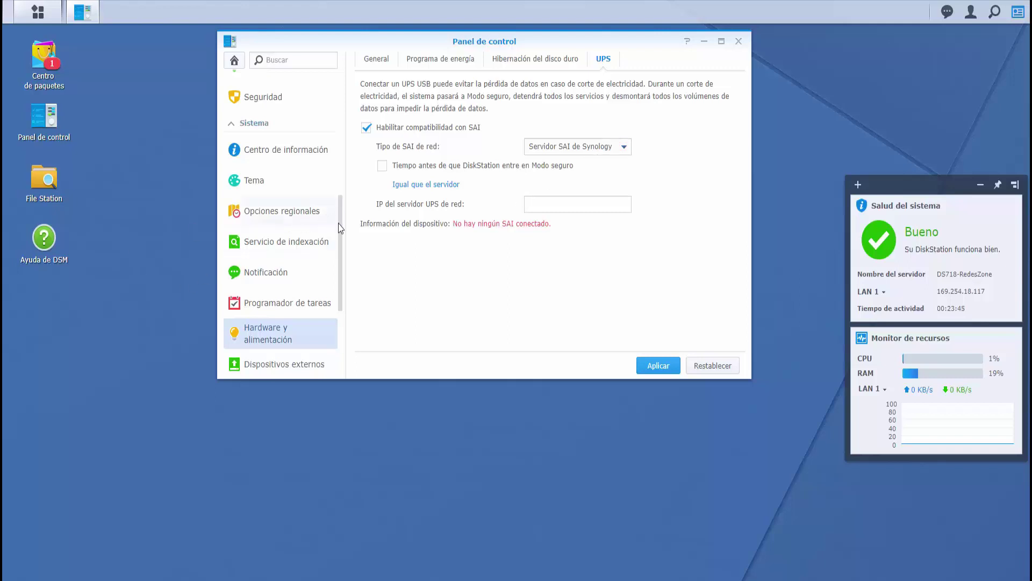
scroll(340, 246, down, 1)
drag(339, 247, 338, 300)
click(290, 185)
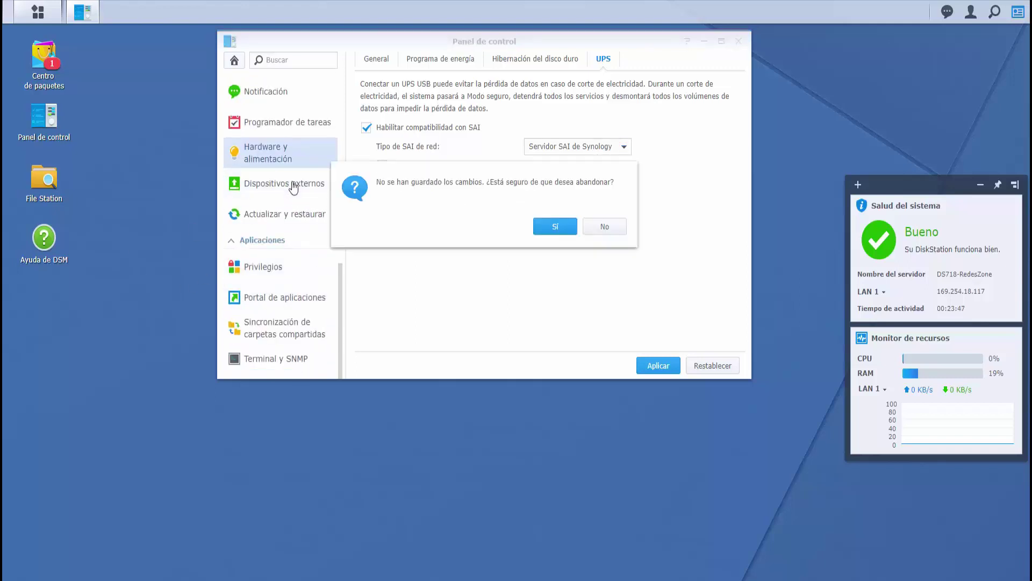
click(600, 226)
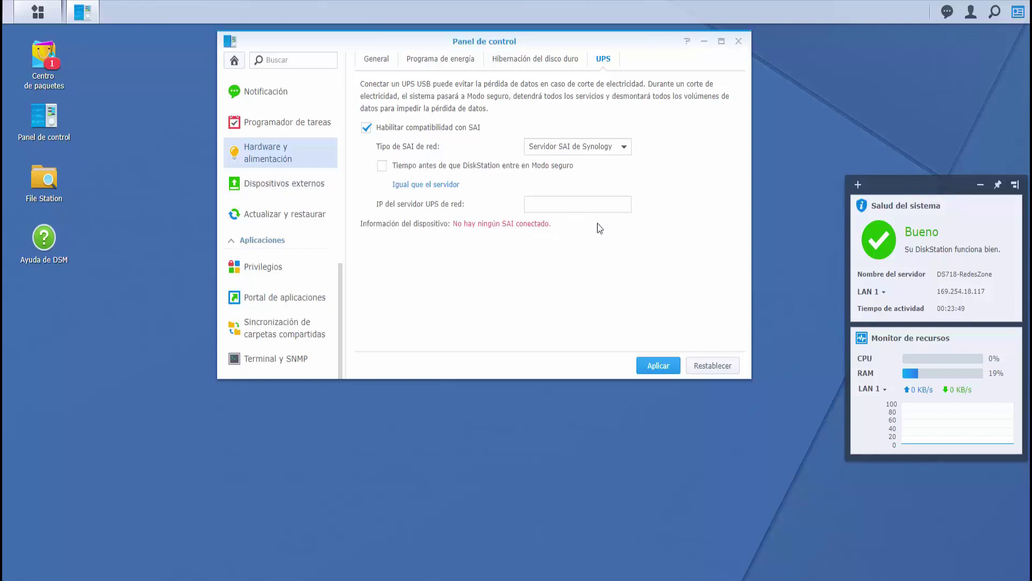
- Discard the unsaved UPS change and review the external devices, printer and DSM update settings
click(307, 183)
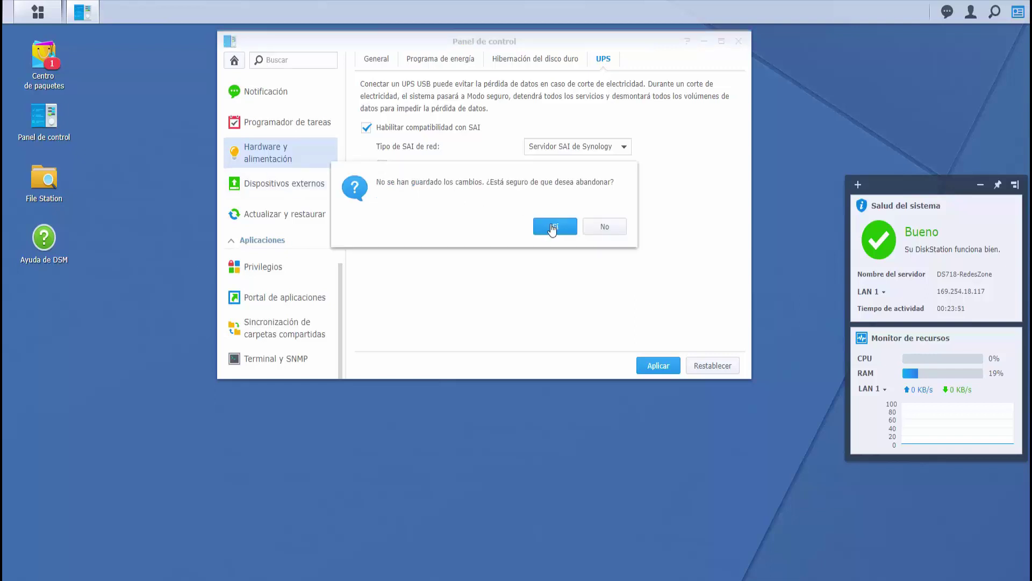
click(551, 225)
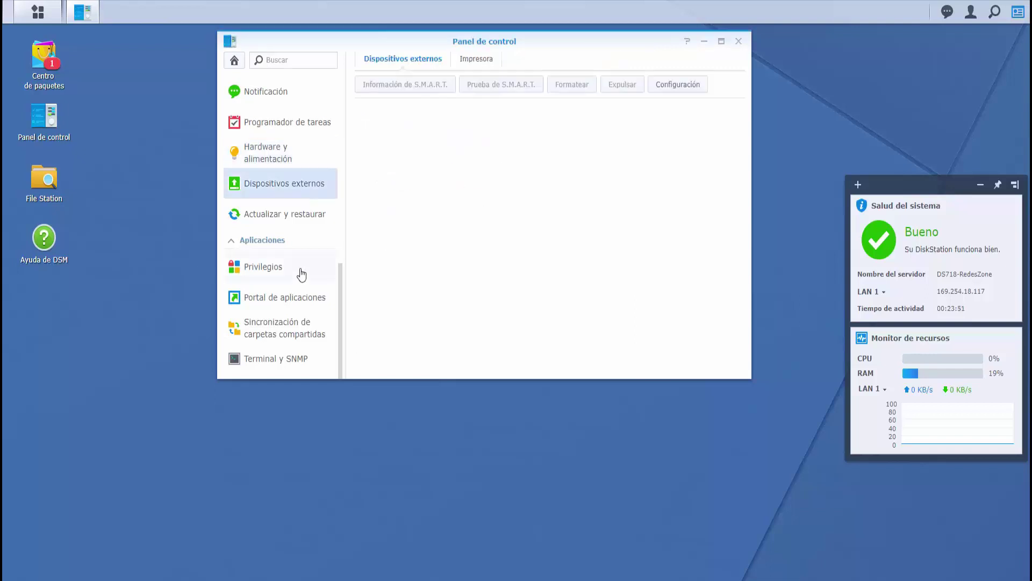
click(478, 60)
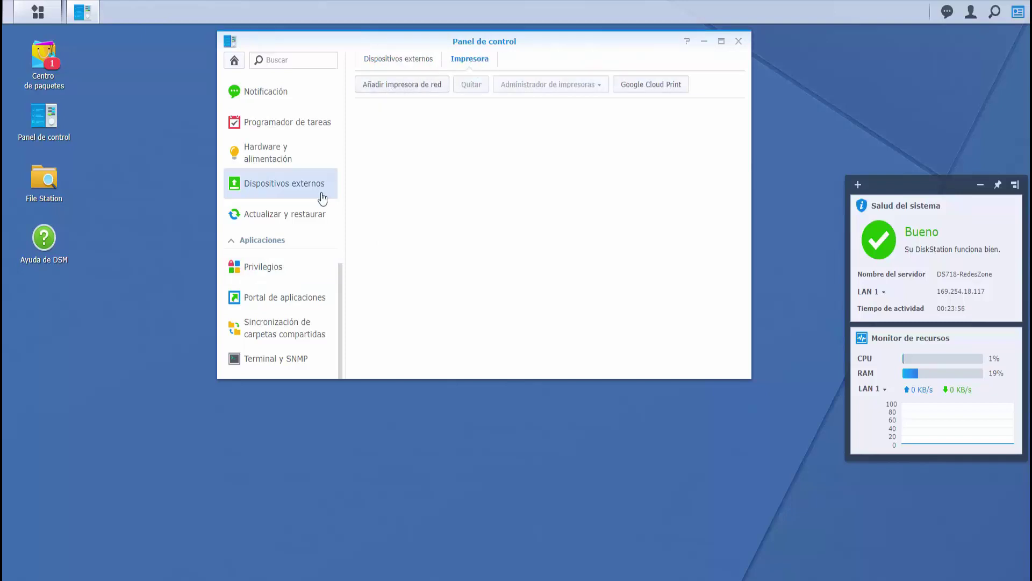
click(282, 216)
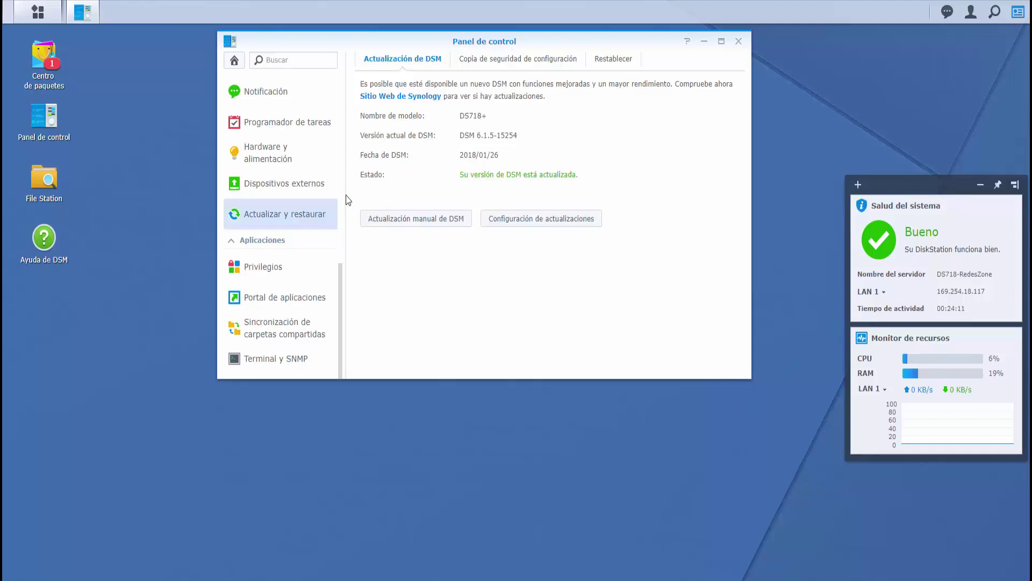
- Open the application privileges and inspect File Station's user, group and default privileges, leaving them unedited
click(286, 278)
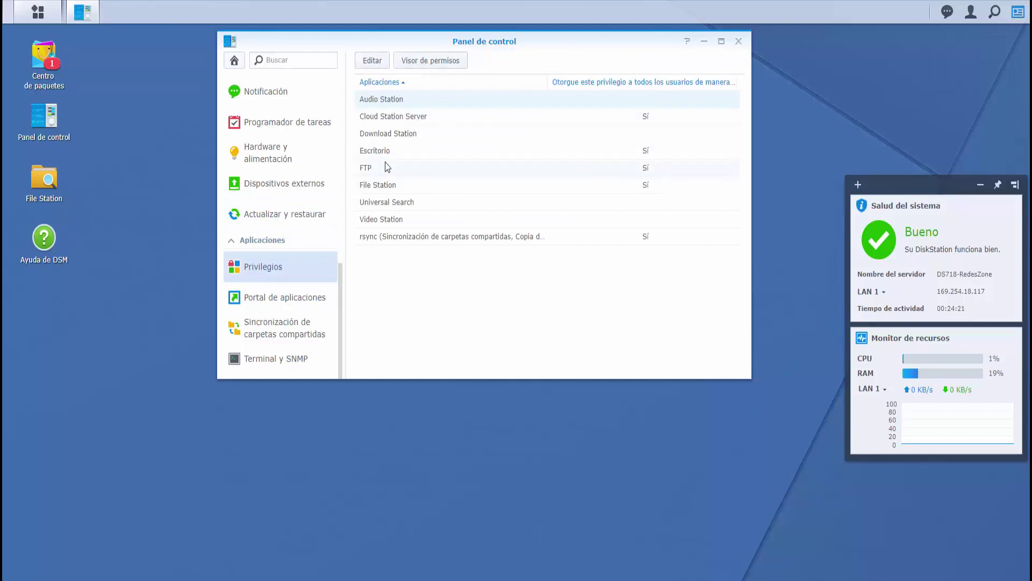
double_click(393, 186)
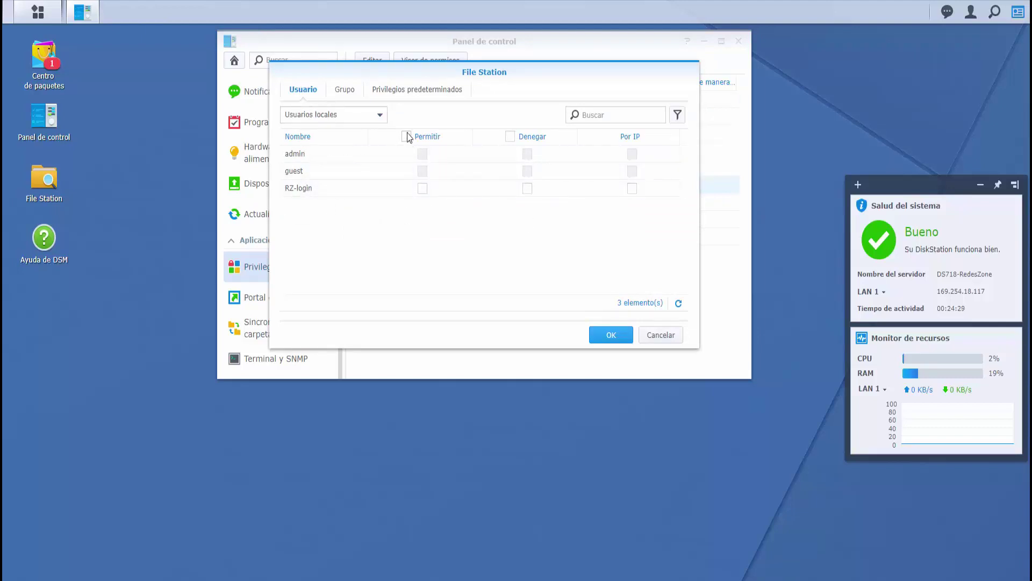
click(347, 90)
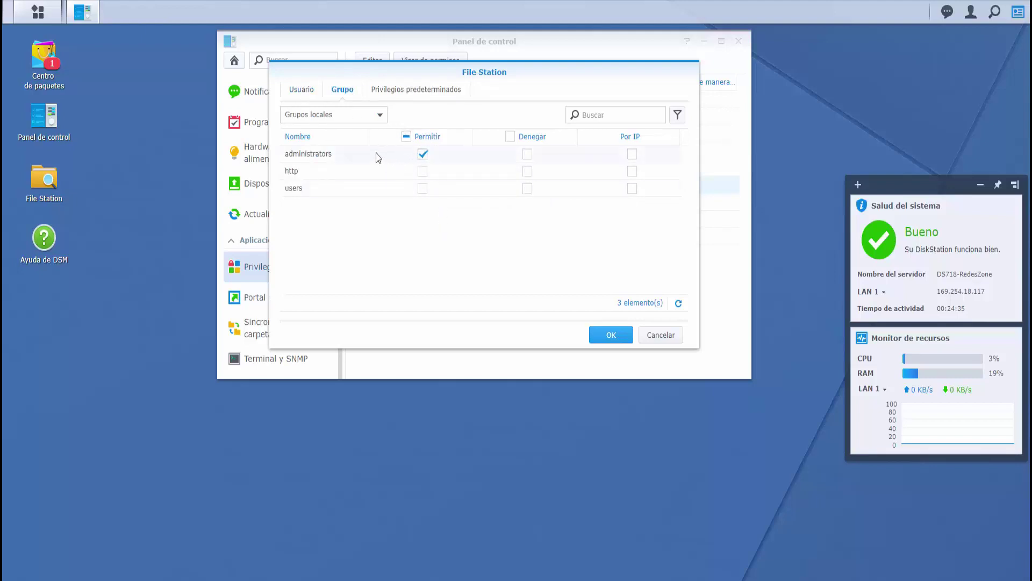
click(311, 95)
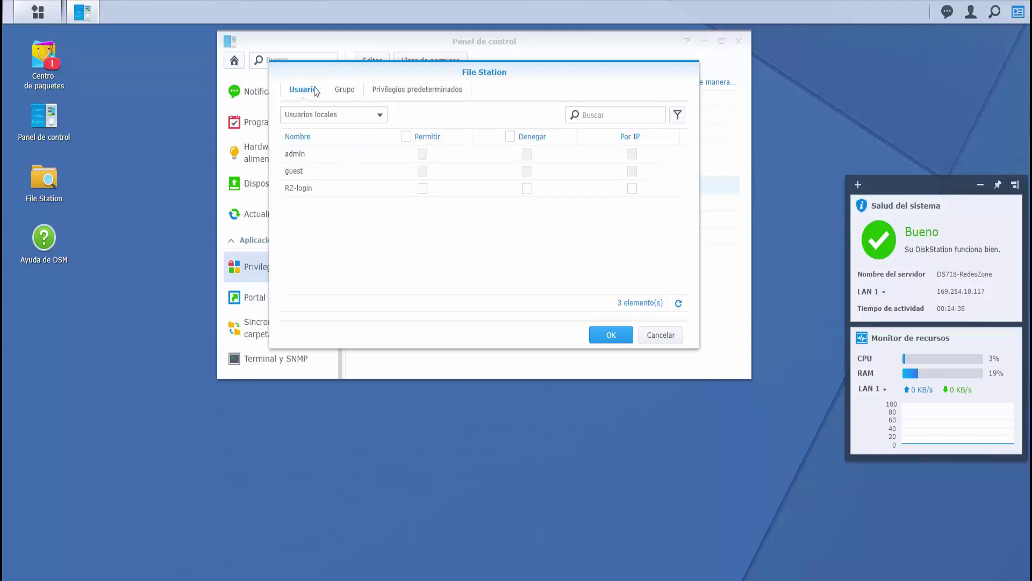
click(347, 92)
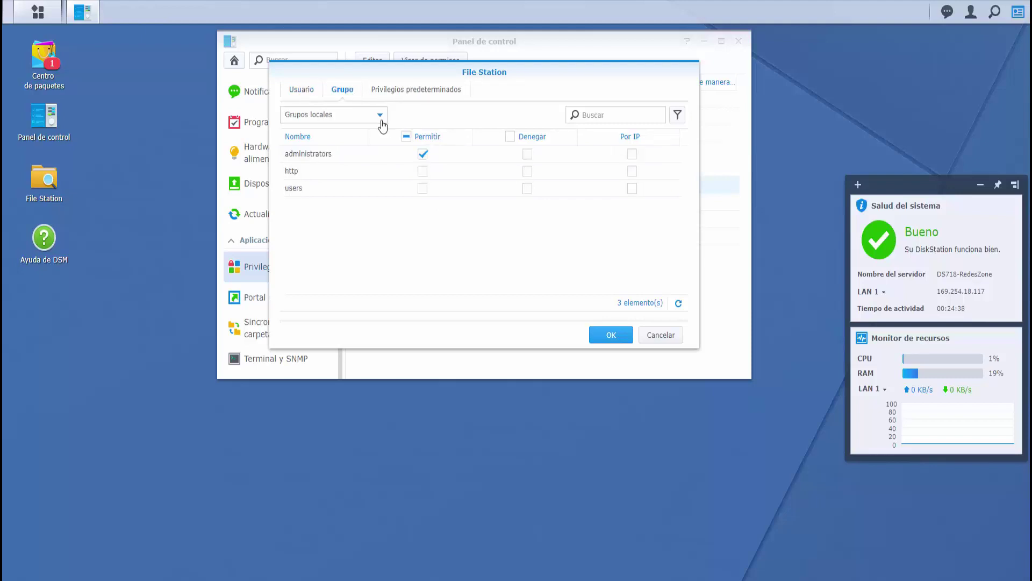
click(423, 96)
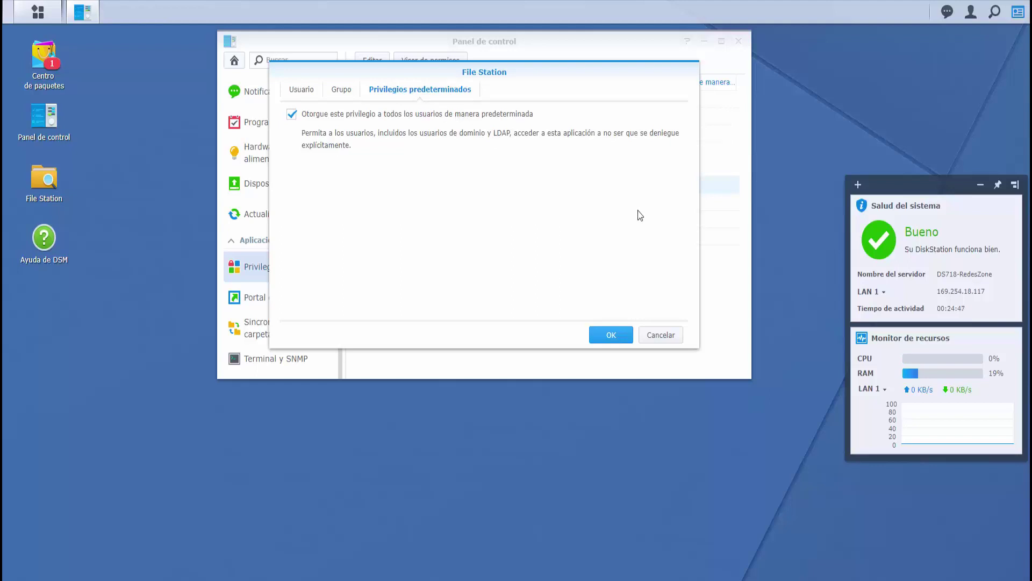
click(678, 338)
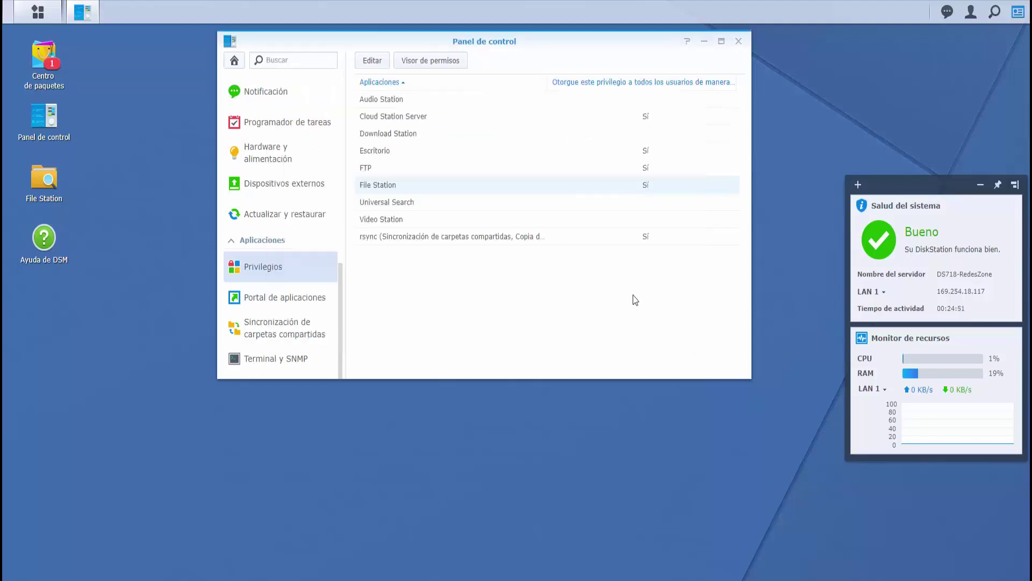
- Review the application portal, shared folder sync, and Terminal and SNMP settings
click(289, 304)
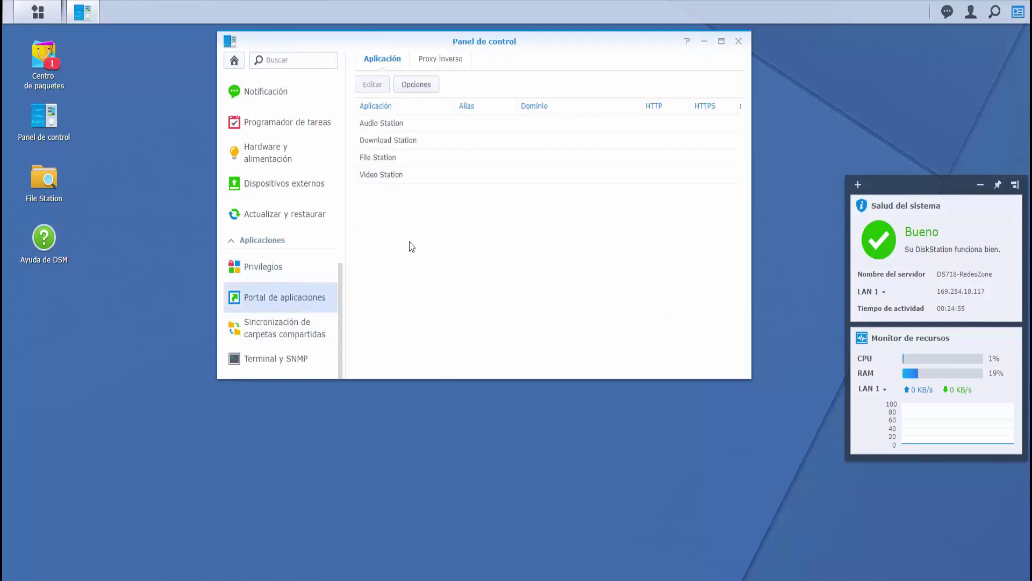
click(305, 337)
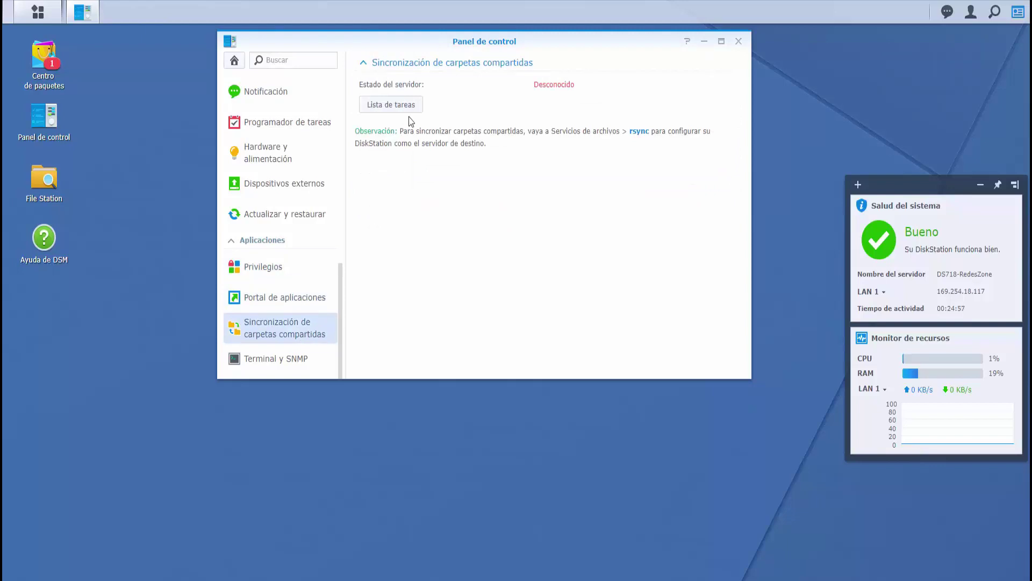
click(273, 358)
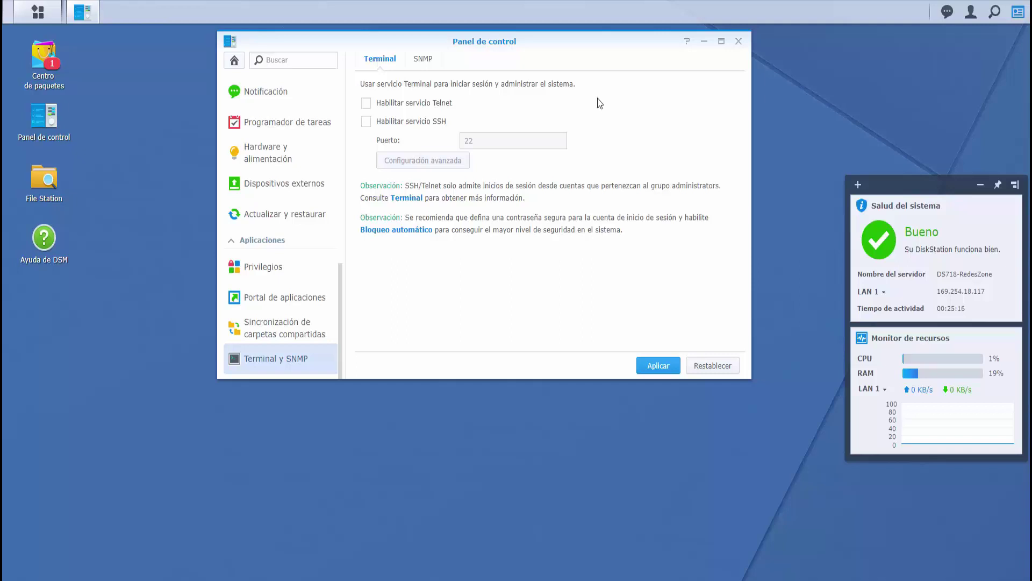
click(421, 59)
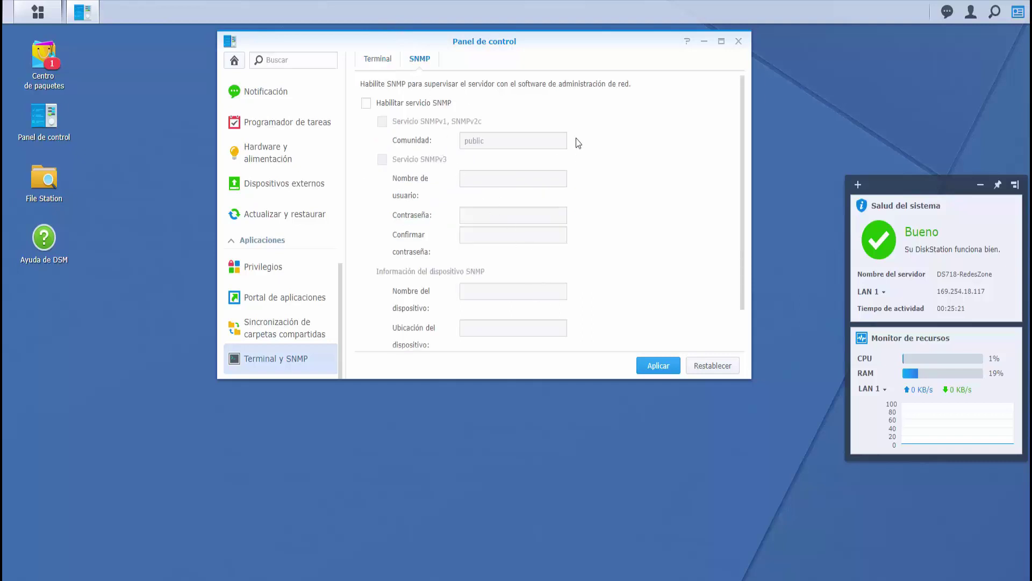
- Review the remaining SNMP settings and close the Control Panel and the DSM Help window with its startup notice
scroll(575, 292, down, 2)
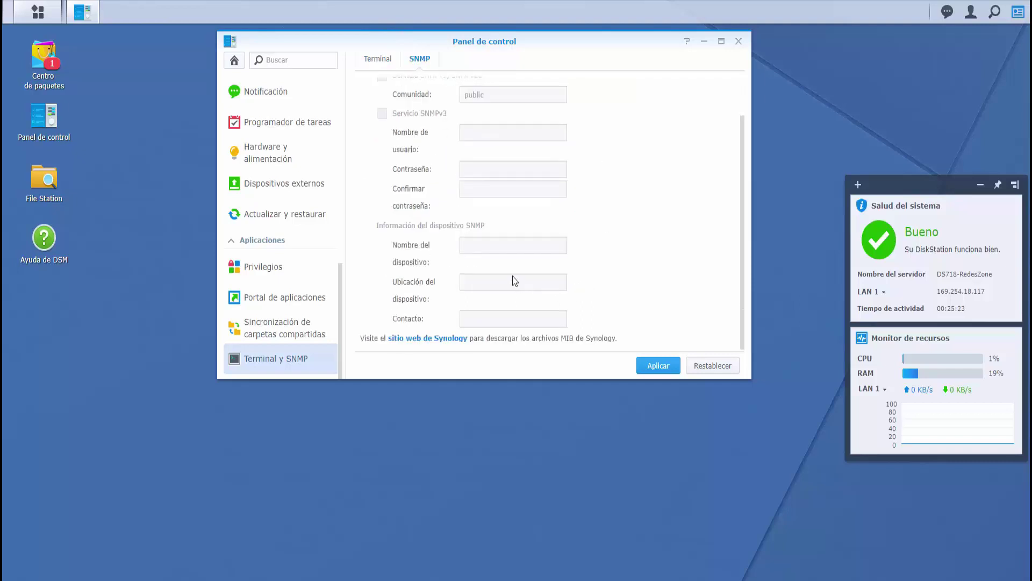
scroll(512, 277, up, 2)
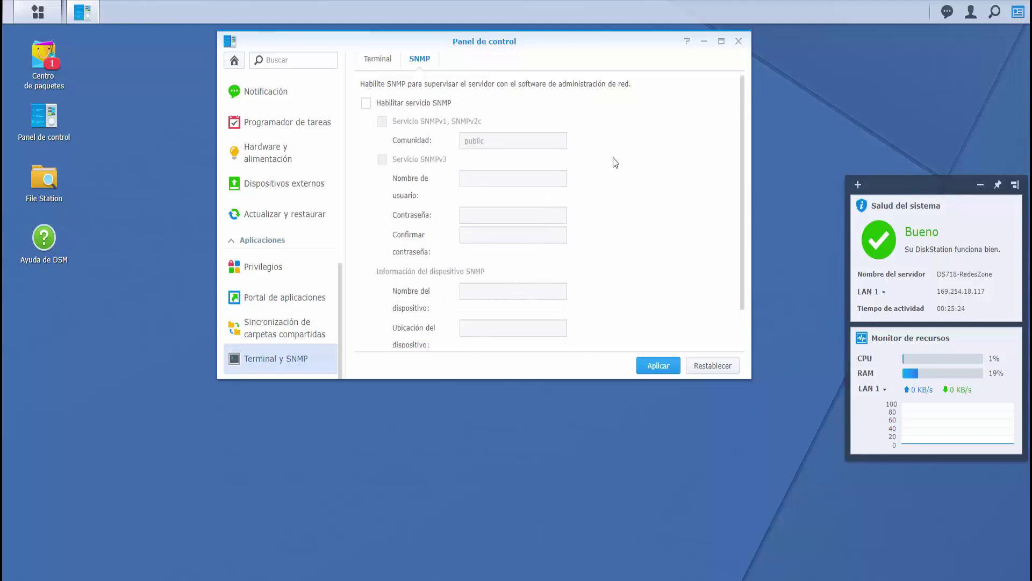
click(738, 42)
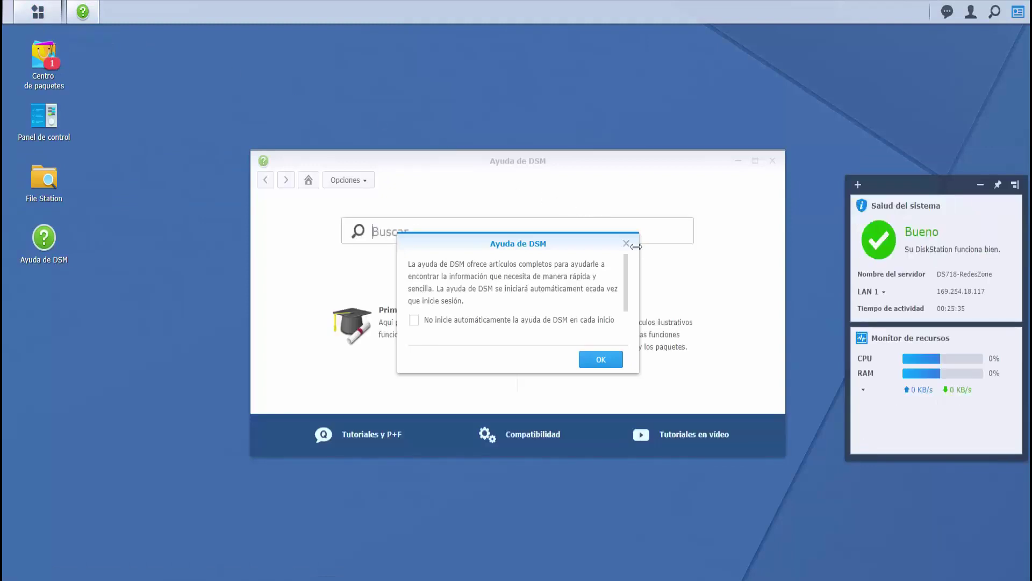
click(626, 243)
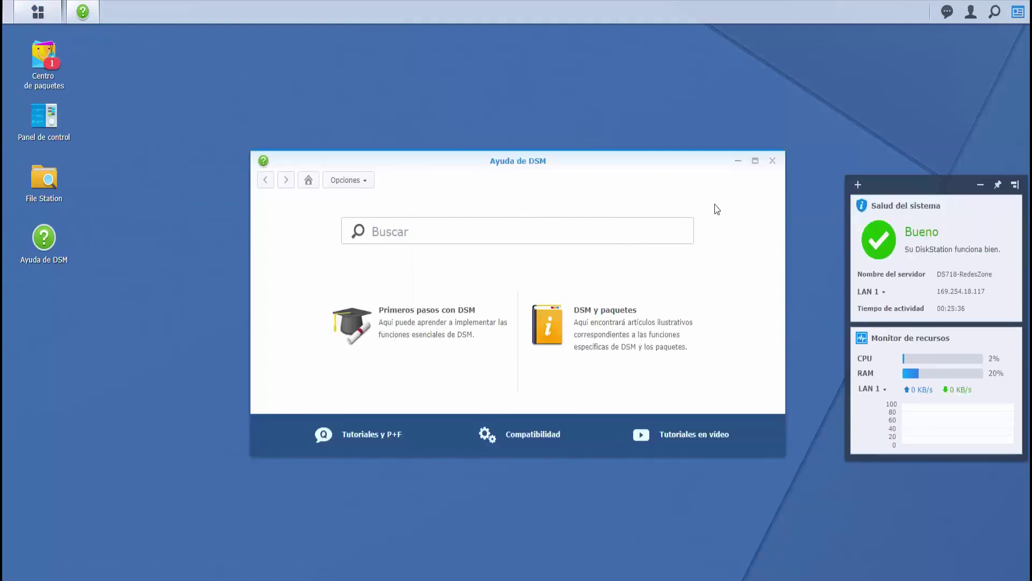
click(772, 161)
- Open File Station and browse the home, homes, music, photo and video shared folders
click(38, 20)
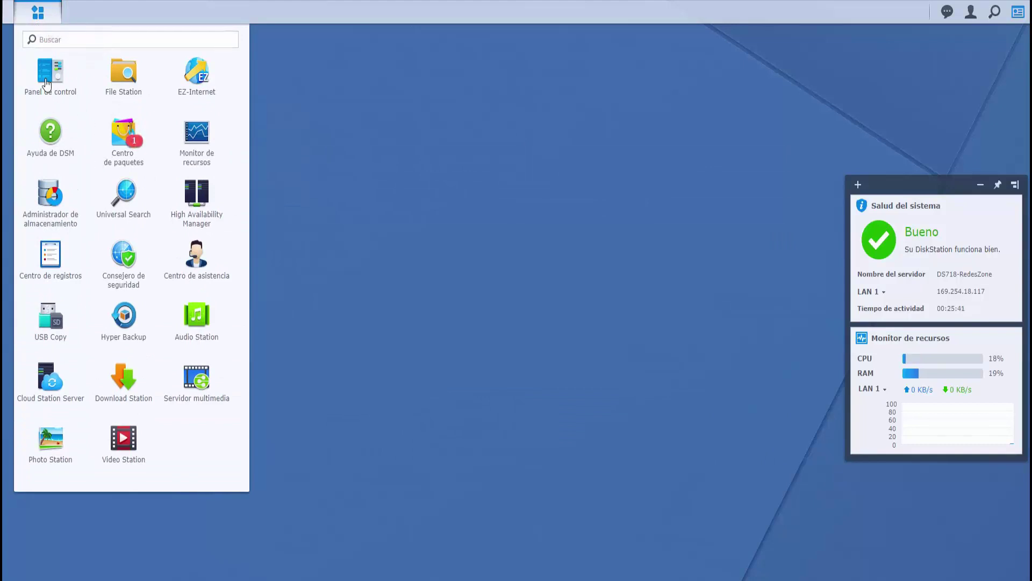
click(136, 77)
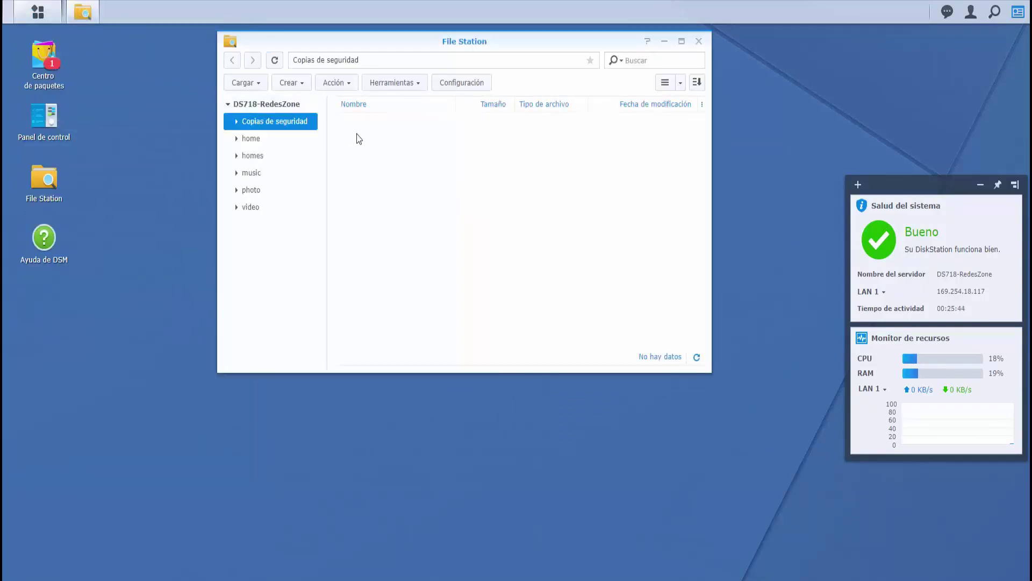
click(252, 141)
click(257, 159)
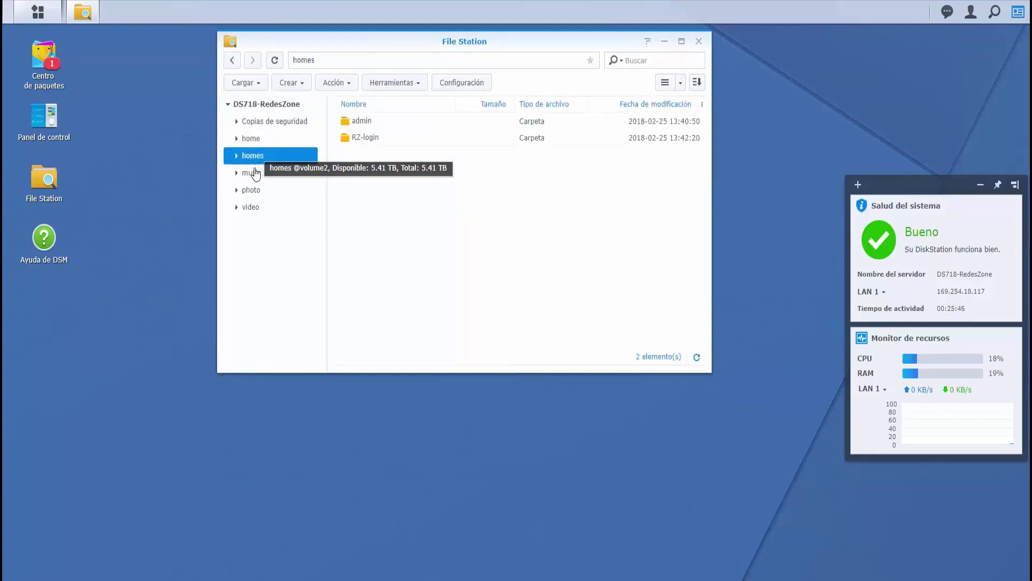
click(258, 174)
click(250, 191)
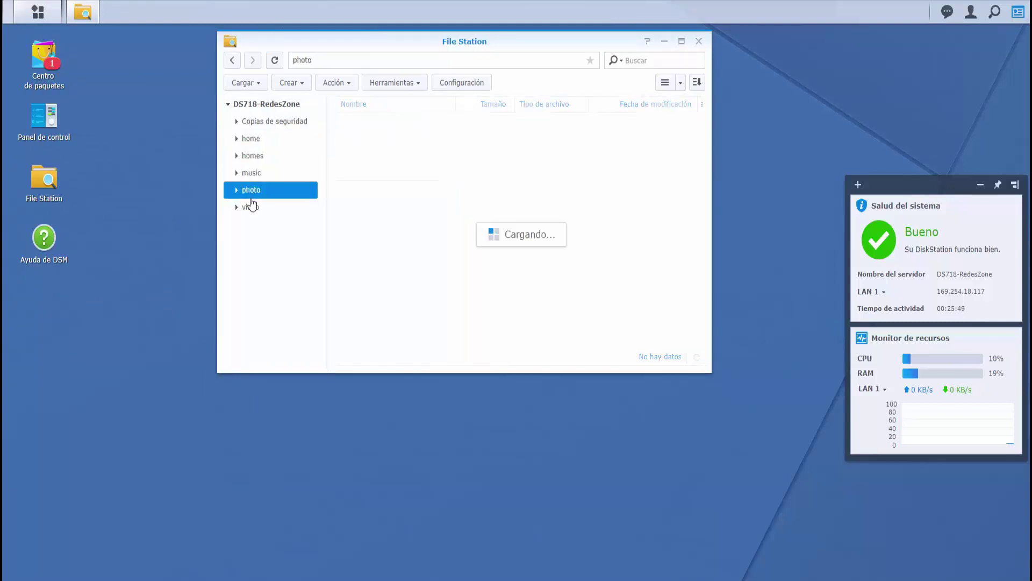
click(251, 203)
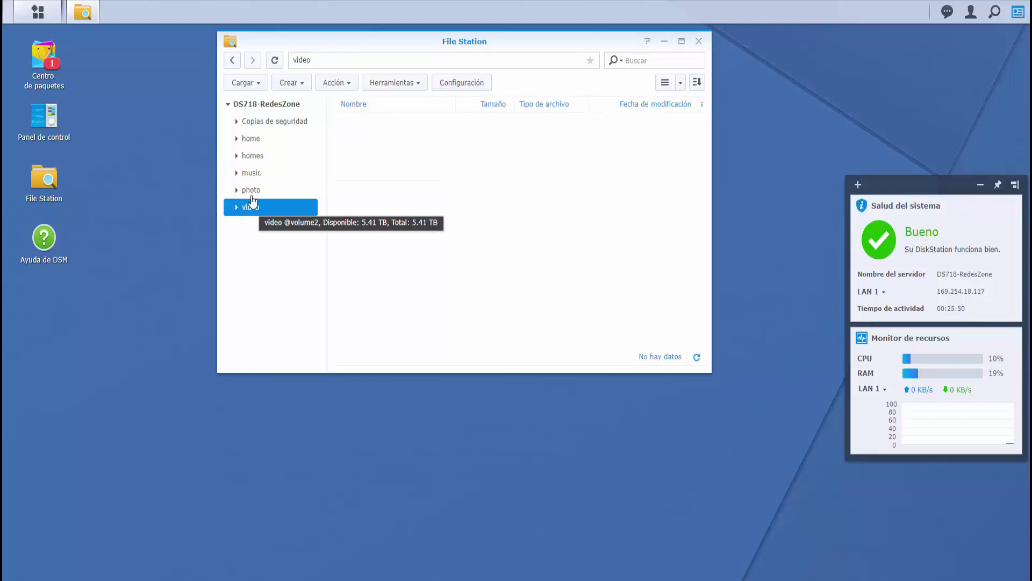
- Look through File Station's creation and file action commands for the video folder and close File Station
click(301, 84)
click(344, 84)
click(347, 82)
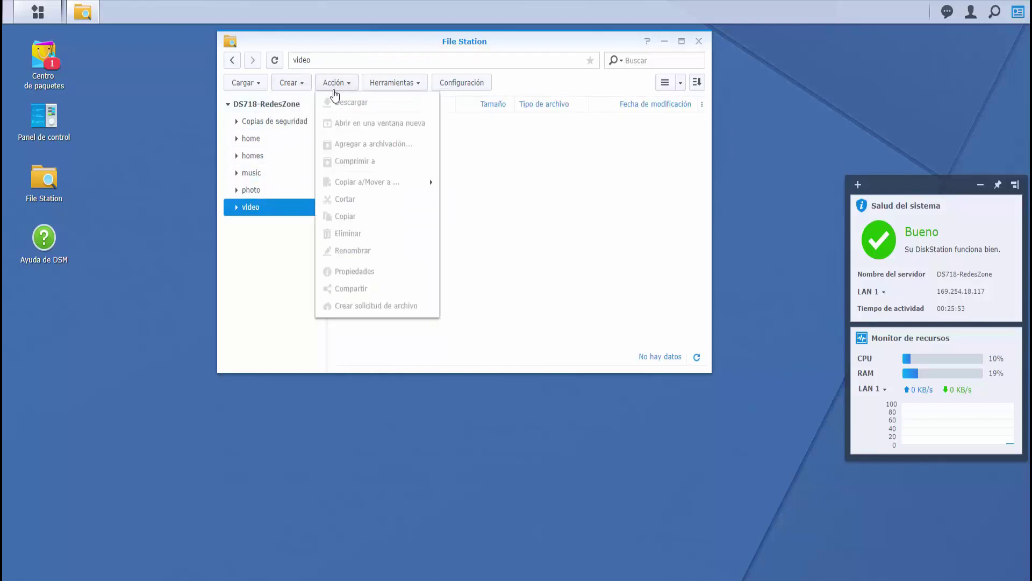
click(278, 267)
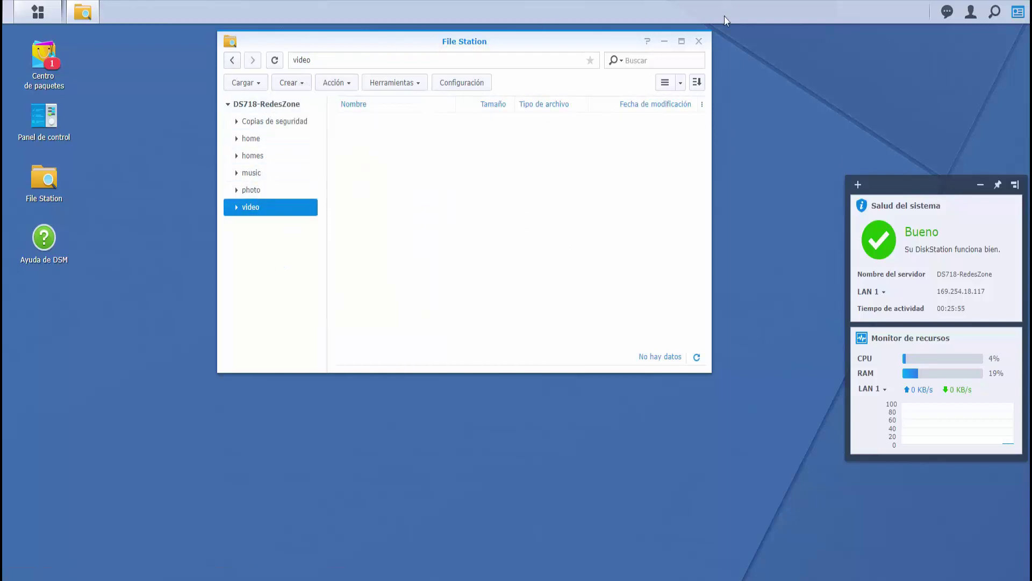
click(699, 43)
- Go through the EZ-Internet wizard with the router connection and local IP options up to router detection, and cancel it
click(37, 12)
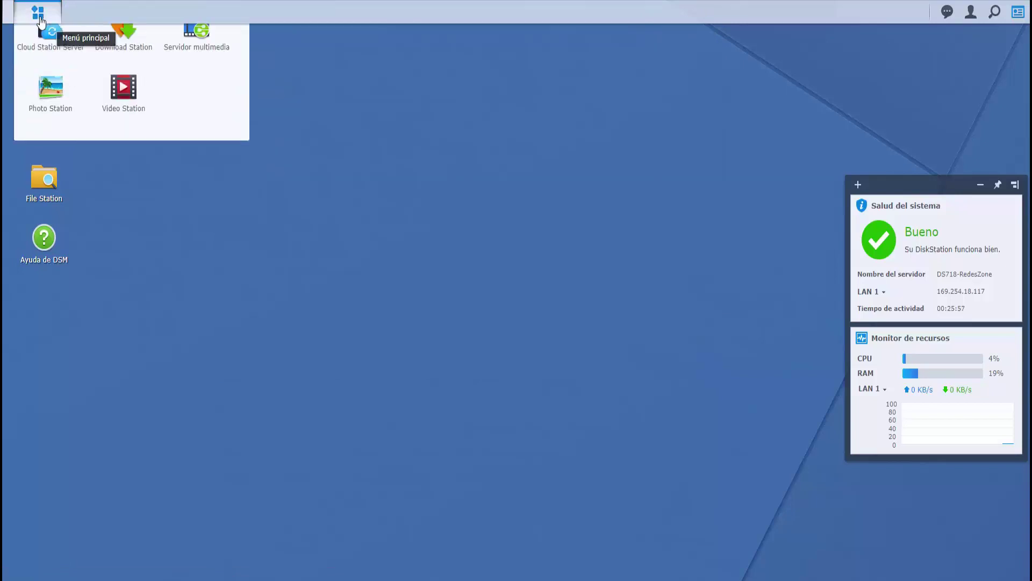
click(195, 76)
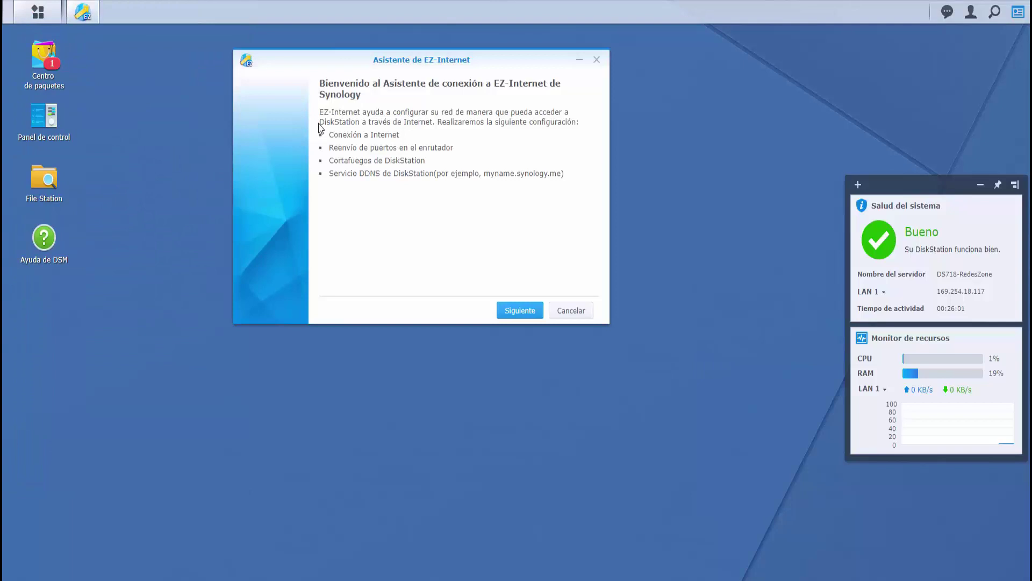
click(522, 307)
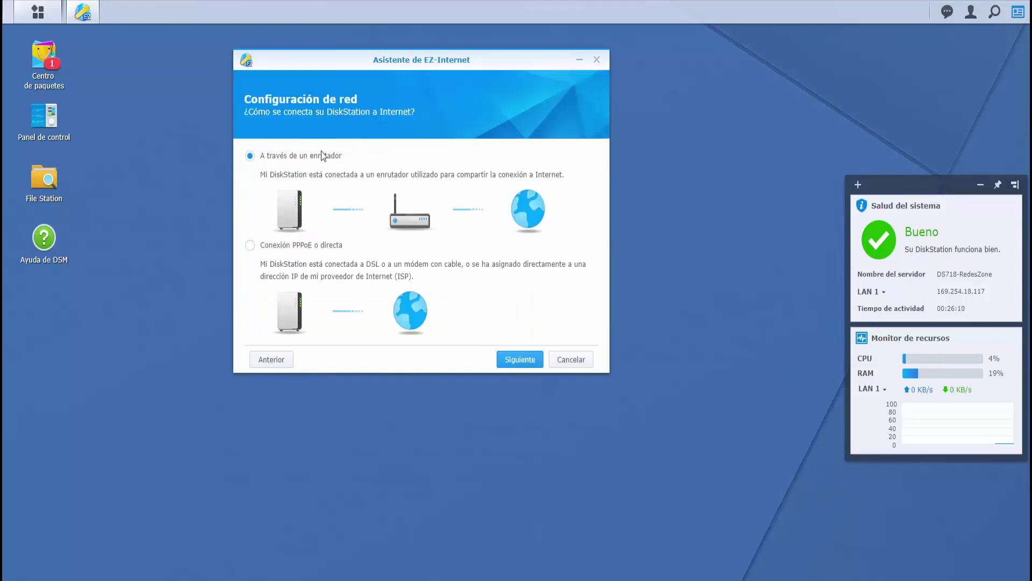
click(531, 361)
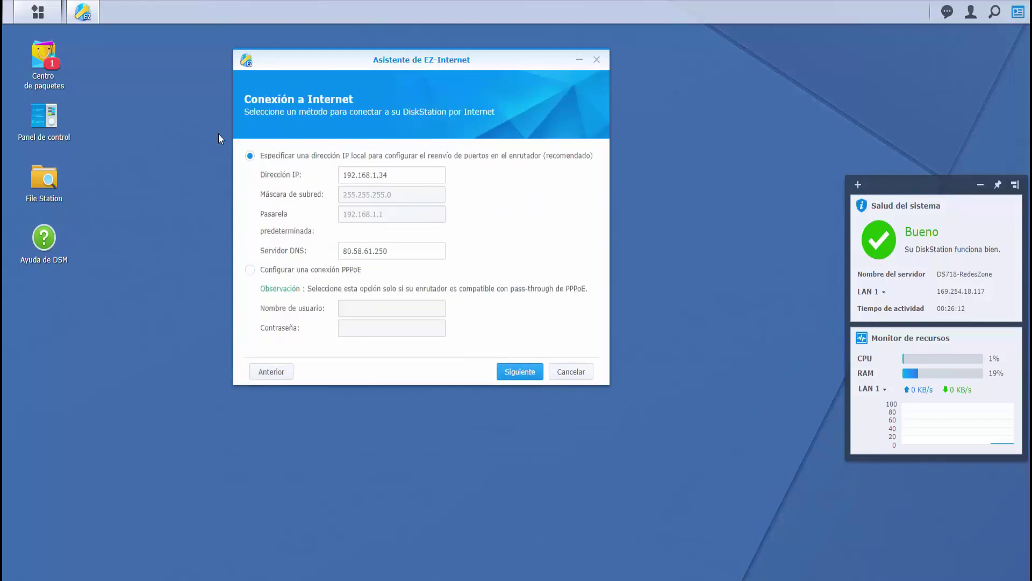
click(517, 372)
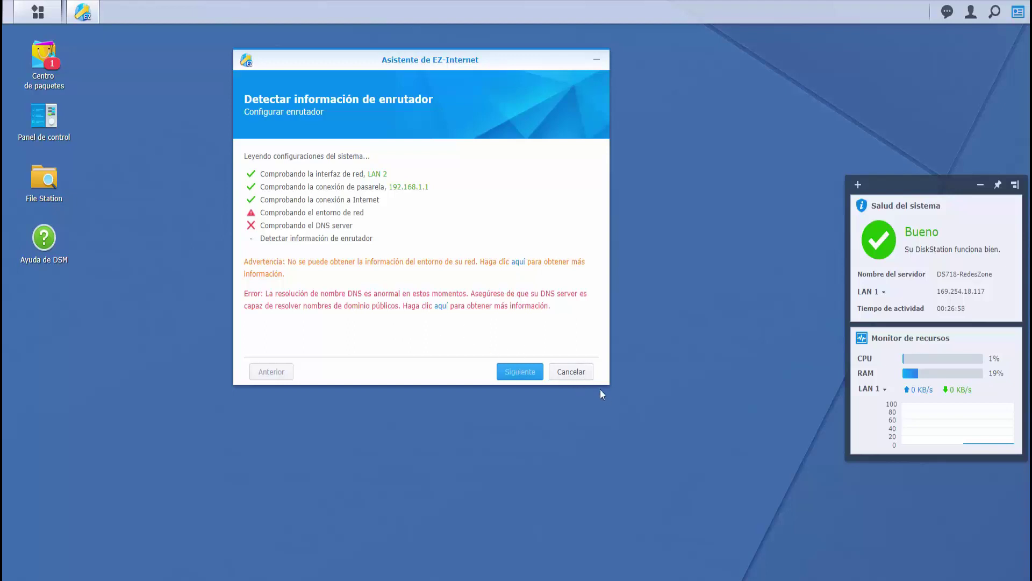
click(571, 372)
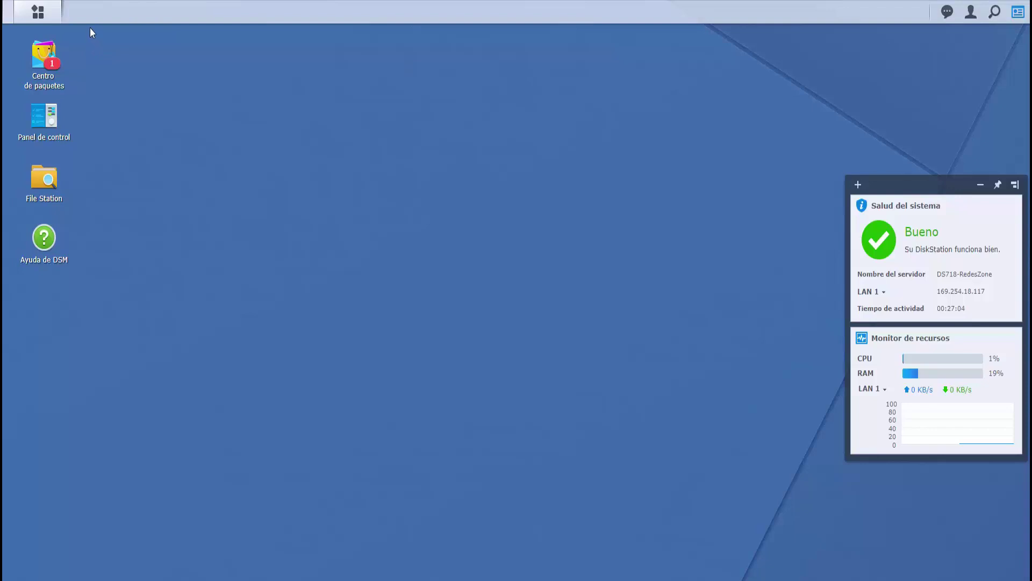
- Open the Package Center and accept its terms of service
click(25, 15)
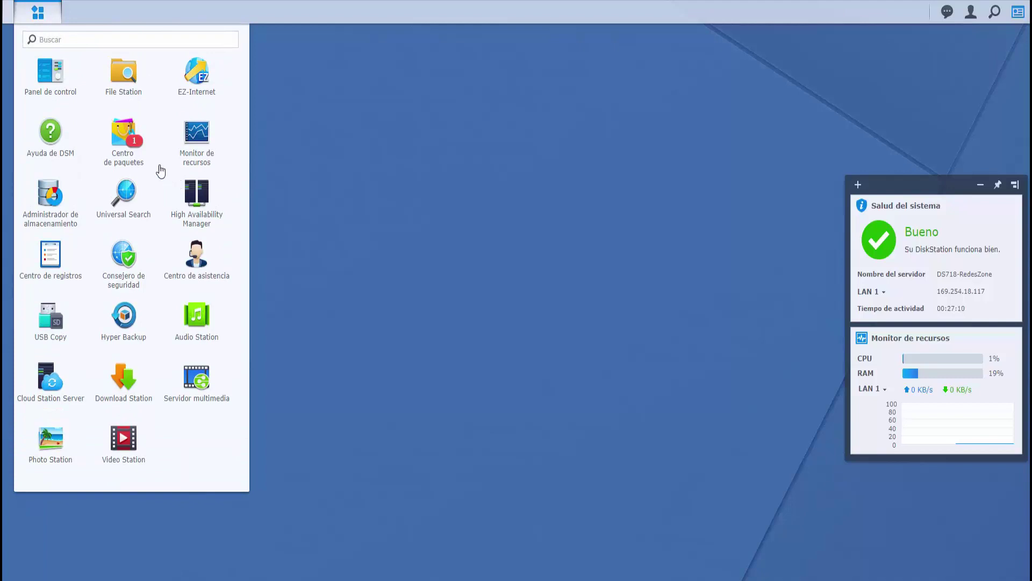
drag(147, 167, 120, 132)
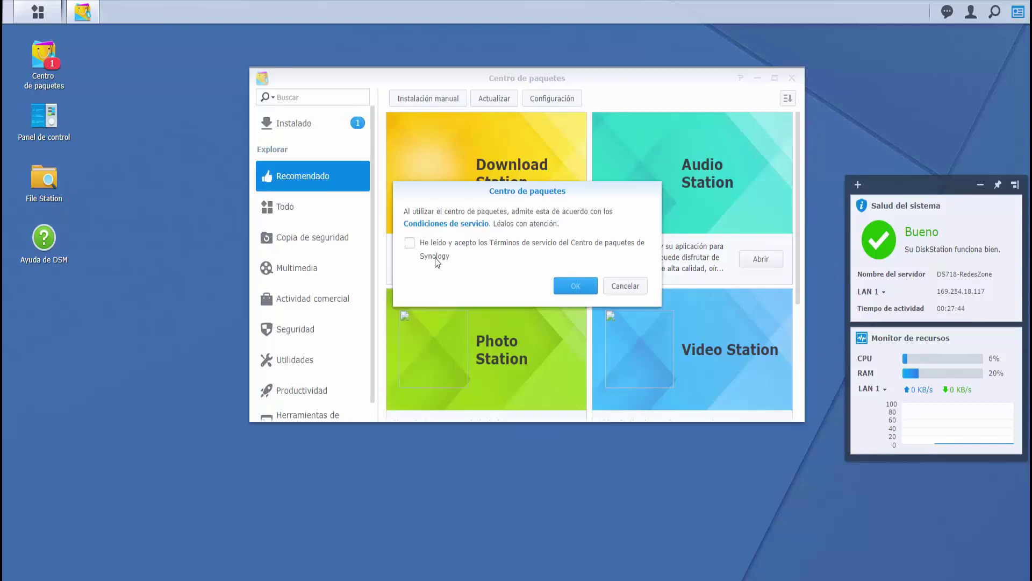
click(411, 244)
click(560, 285)
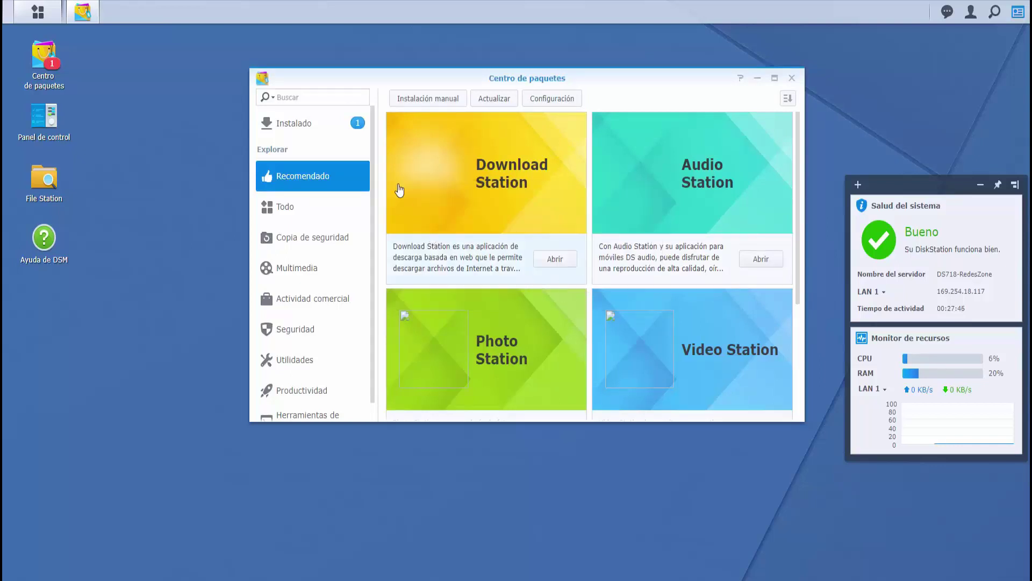
- Maximize the Package Center window and review the installed and recommended packages
click(775, 78)
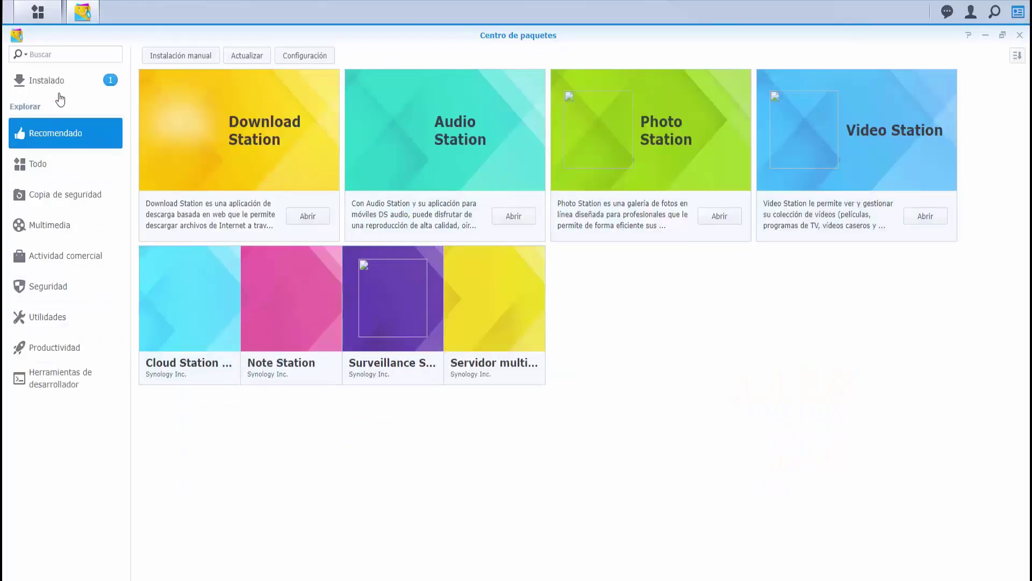
click(41, 86)
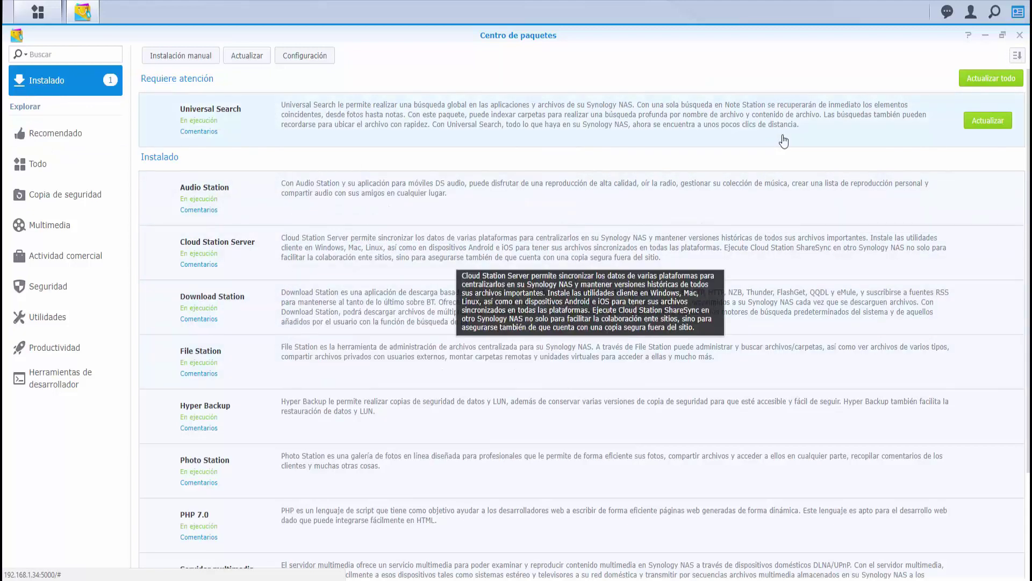
click(46, 132)
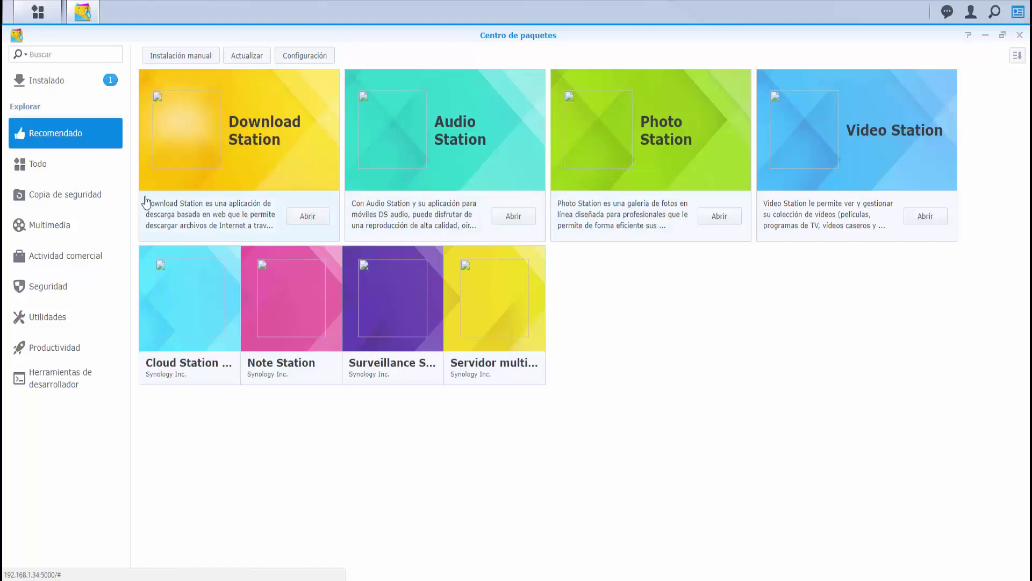
- Browse the Package Center's backup, multimedia, business, security, utilities, productivity and developer tool packages, and close it
click(68, 203)
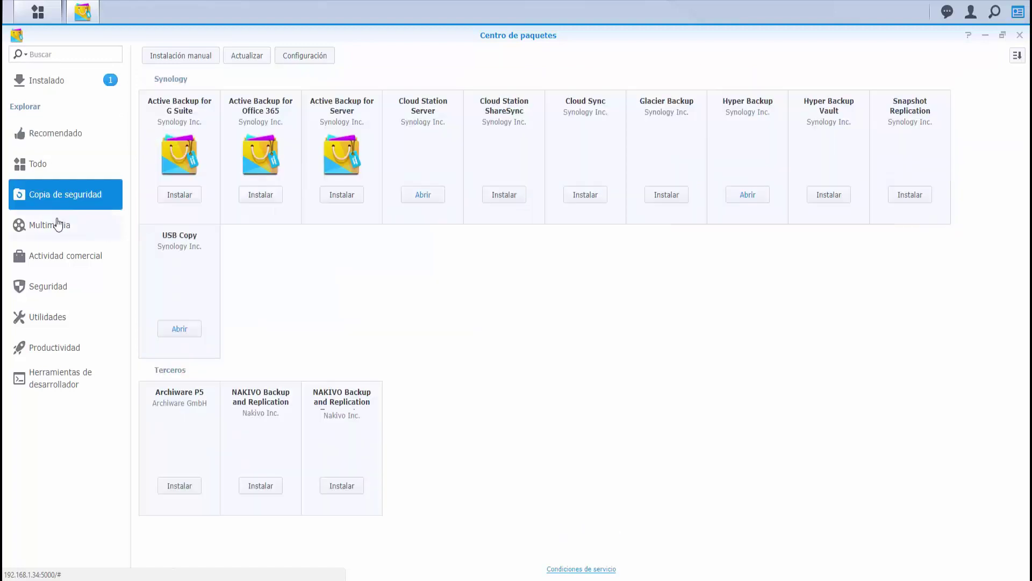
click(53, 228)
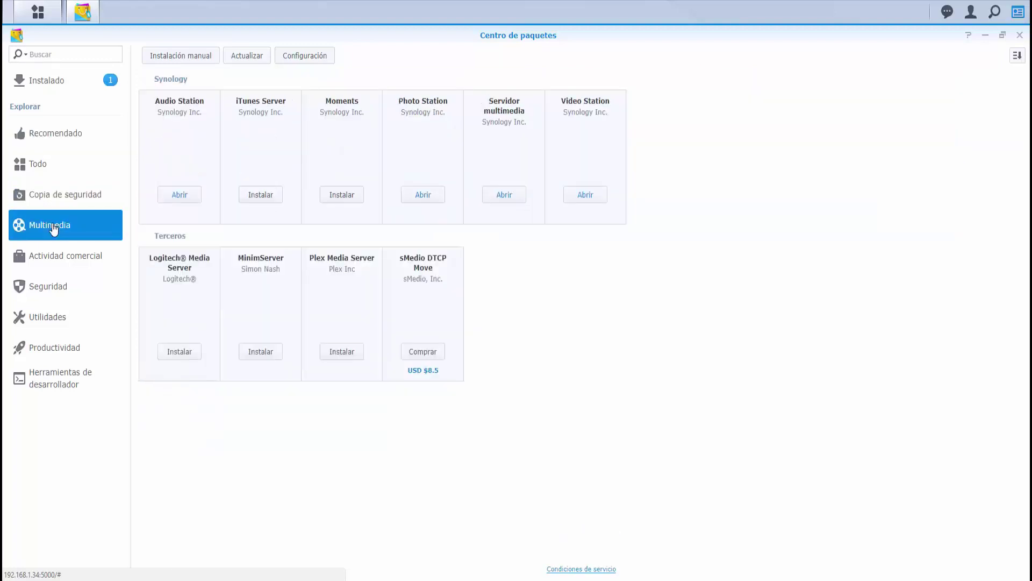
click(52, 267)
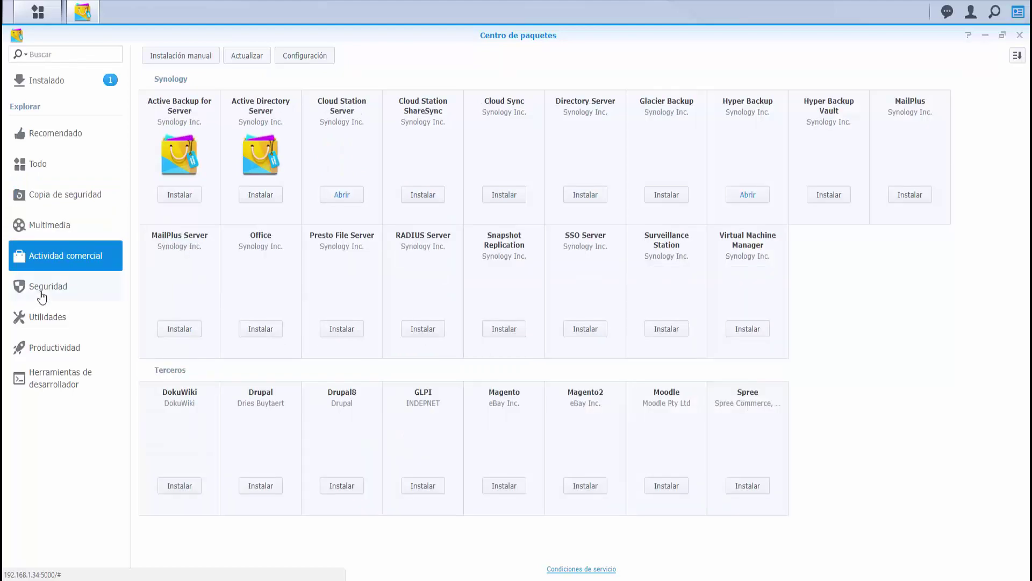
click(42, 295)
click(56, 329)
click(57, 350)
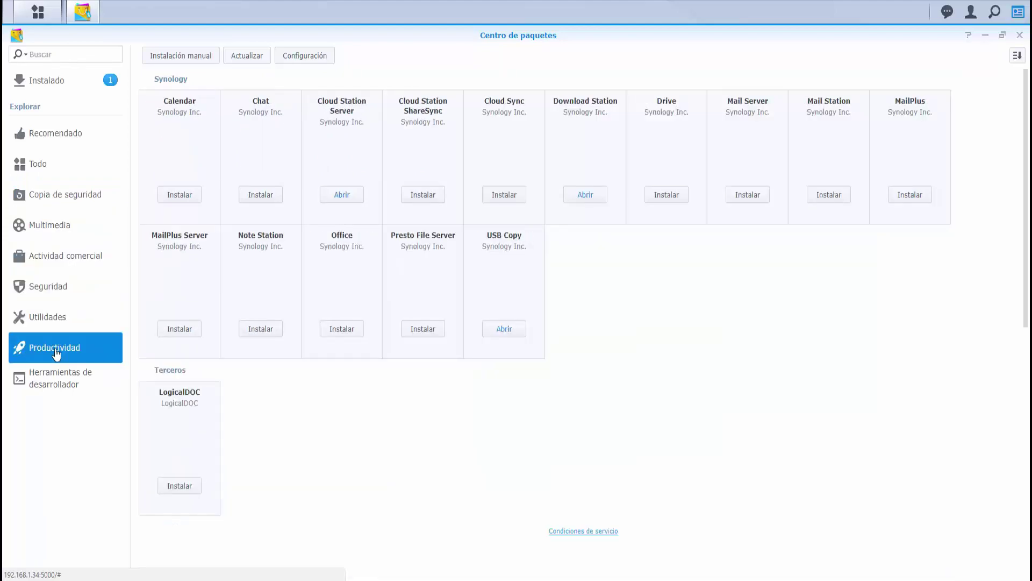
click(47, 383)
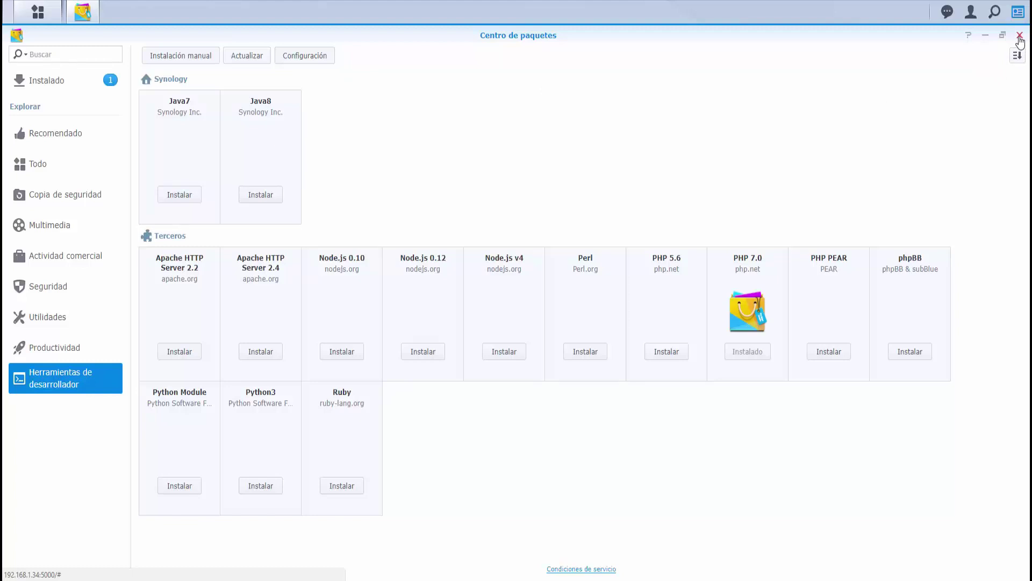
click(1020, 36)
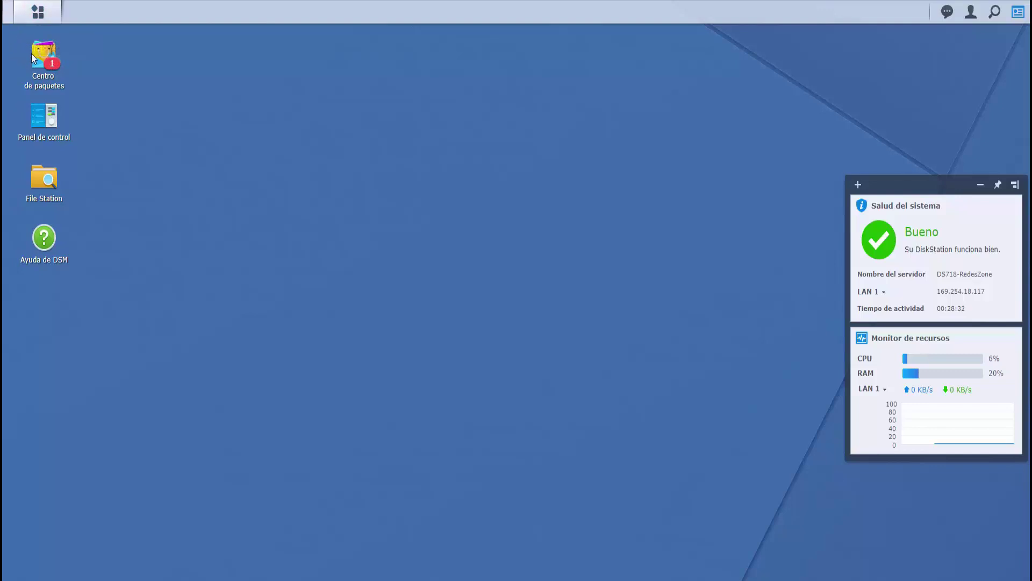
- Open the Resource Monitor and examine the CPU, memory, network, disk and volume performance and the connected users
click(38, 11)
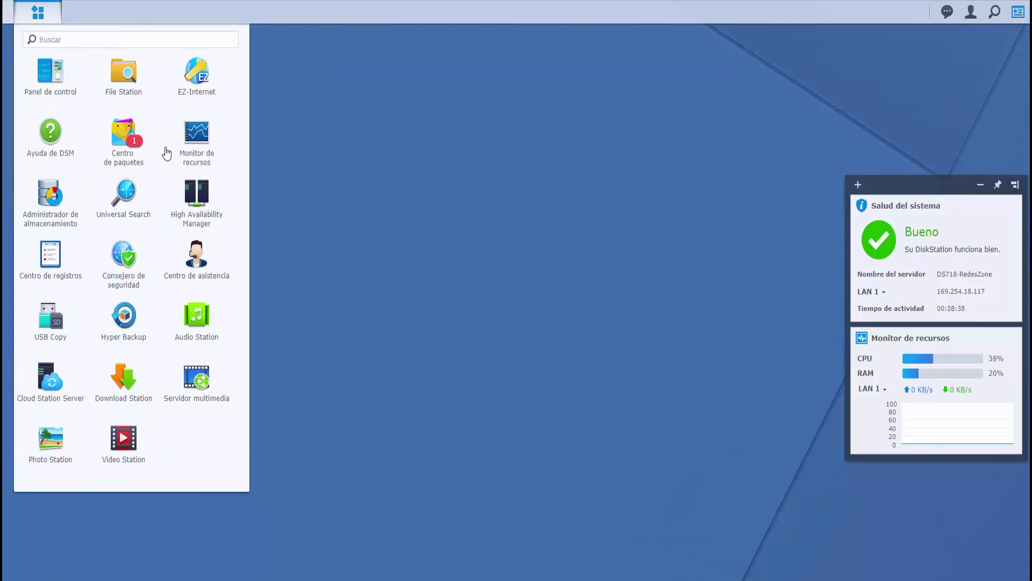
click(202, 142)
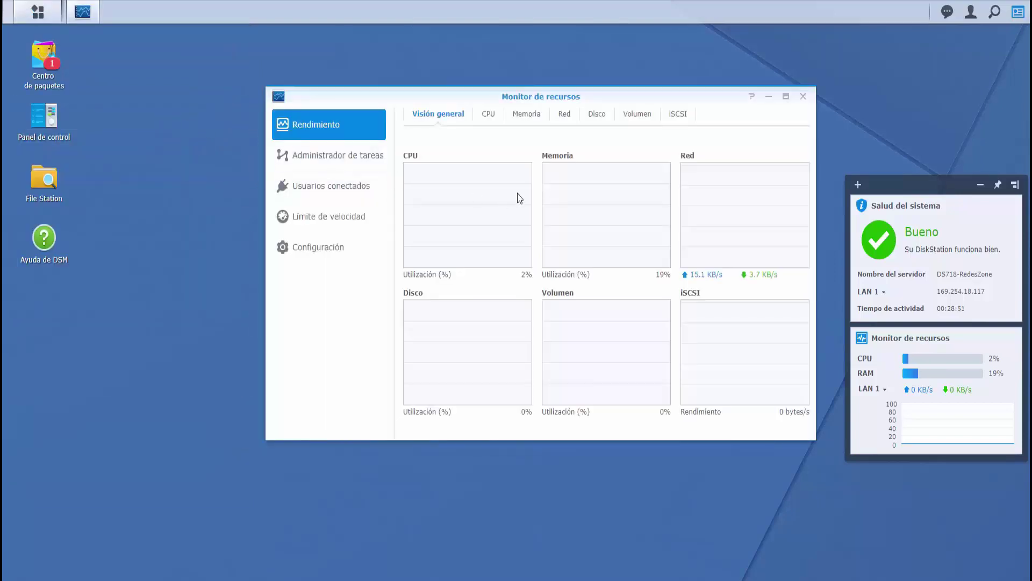
click(488, 115)
click(522, 115)
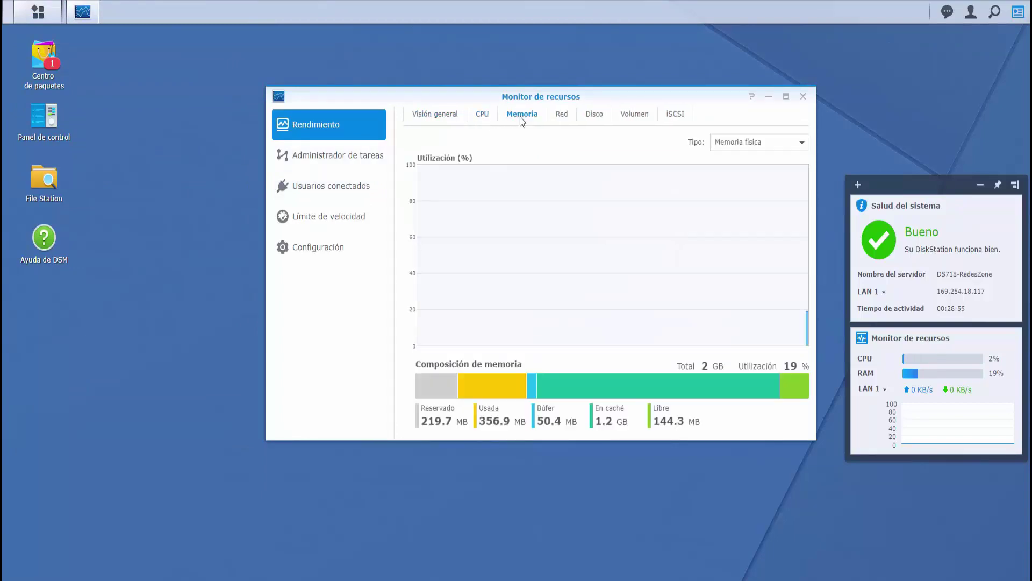
click(562, 115)
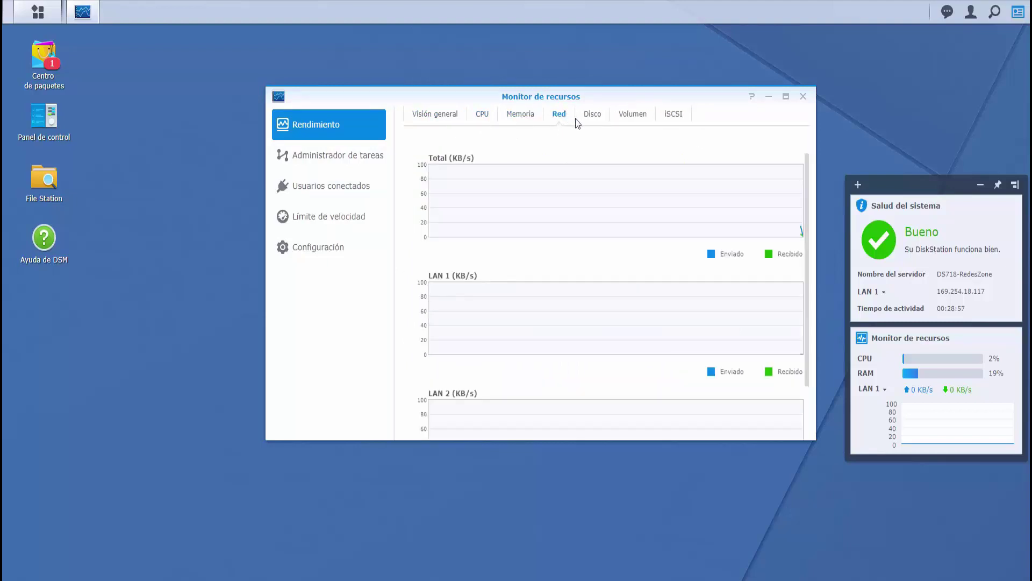
click(600, 116)
click(642, 119)
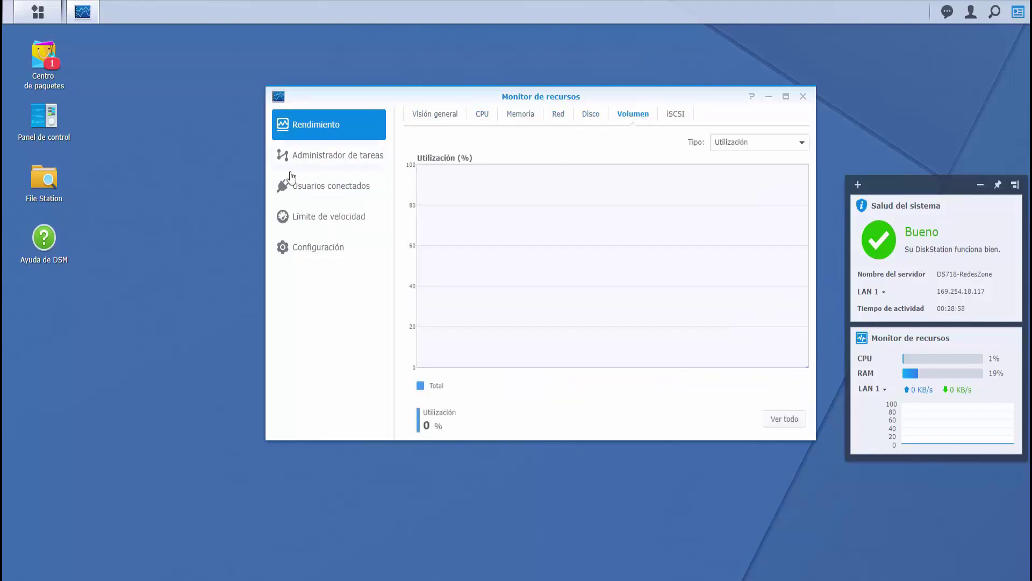
click(351, 200)
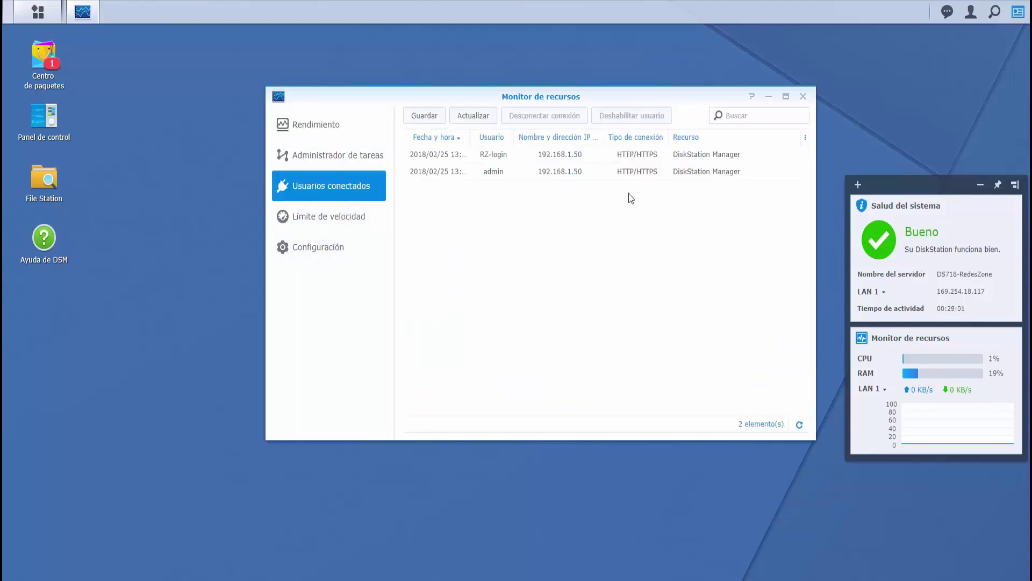
- Review the Resource Monitor's speed limit, configuration and Task Manager services pages, and close it
click(299, 220)
click(312, 249)
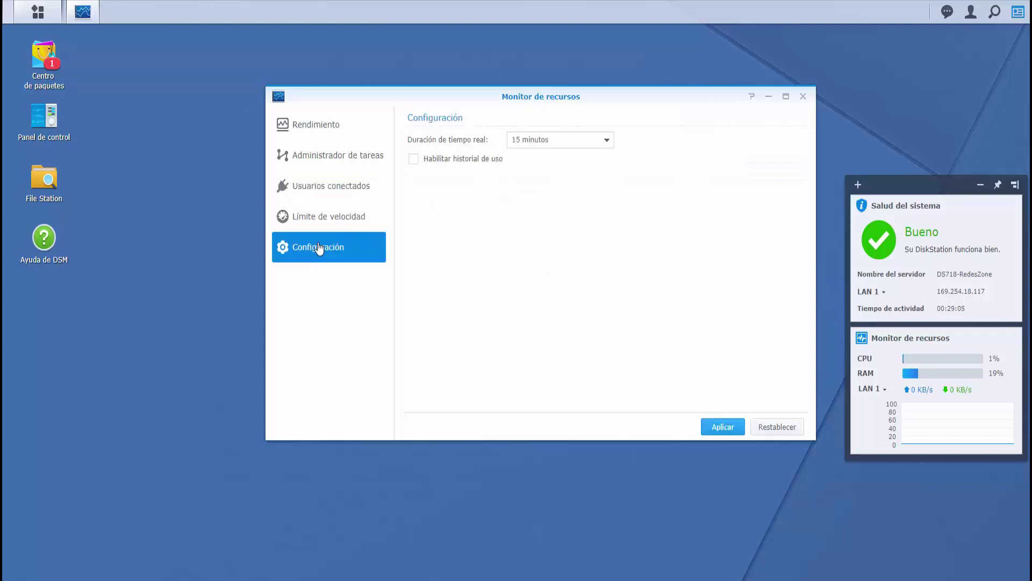
click(343, 159)
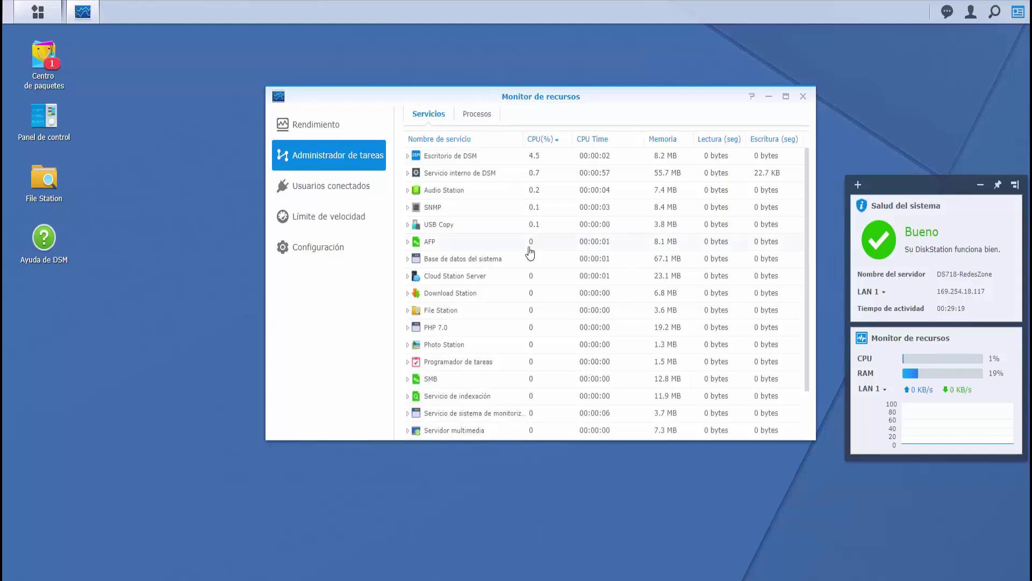
scroll(532, 249, down, 3)
scroll(677, 344, up, 3)
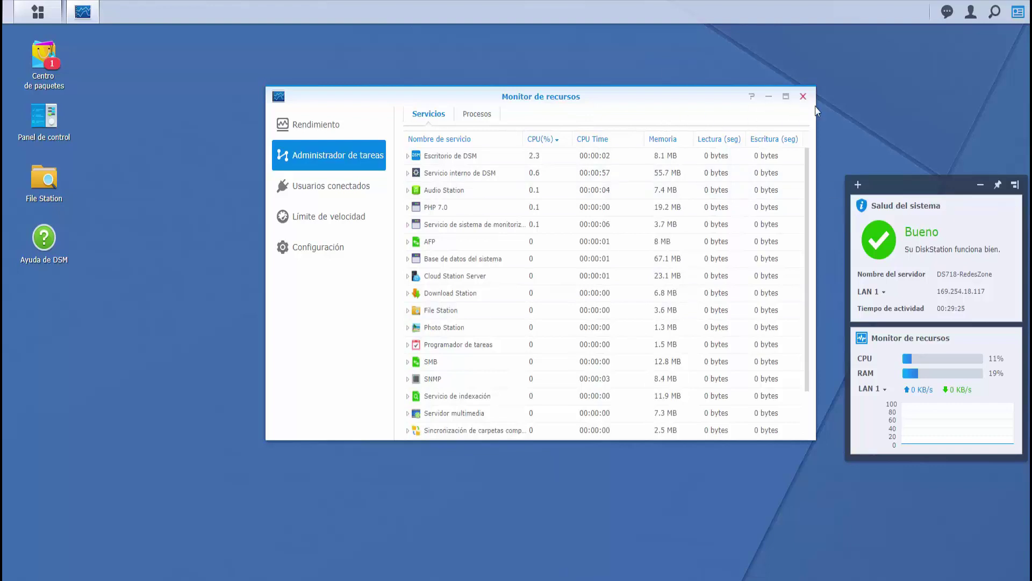
click(803, 96)
- Open the Storage Manager and examine its overview, the details of Volumen 2 and the disk groups
click(37, 12)
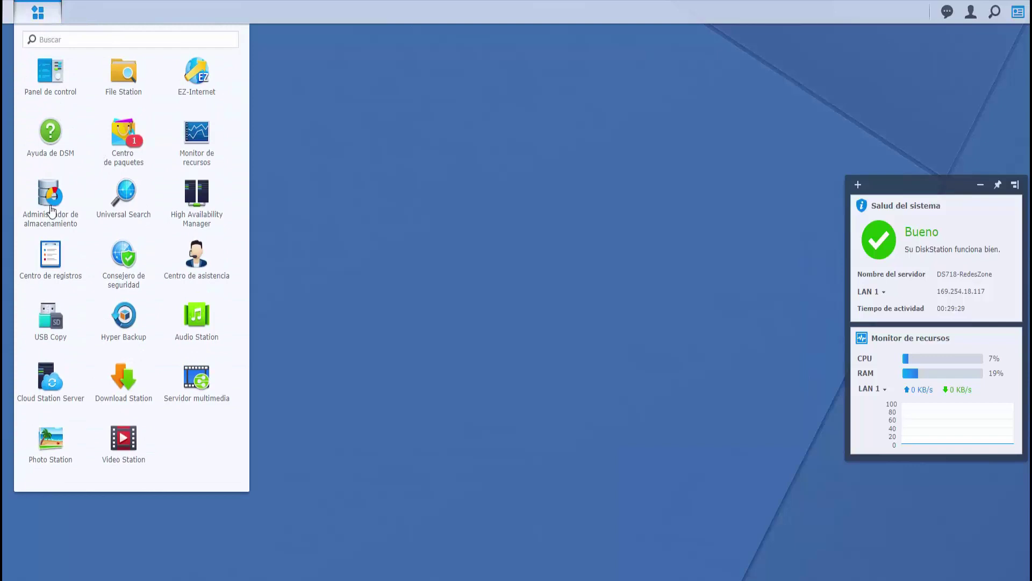
key(Escape)
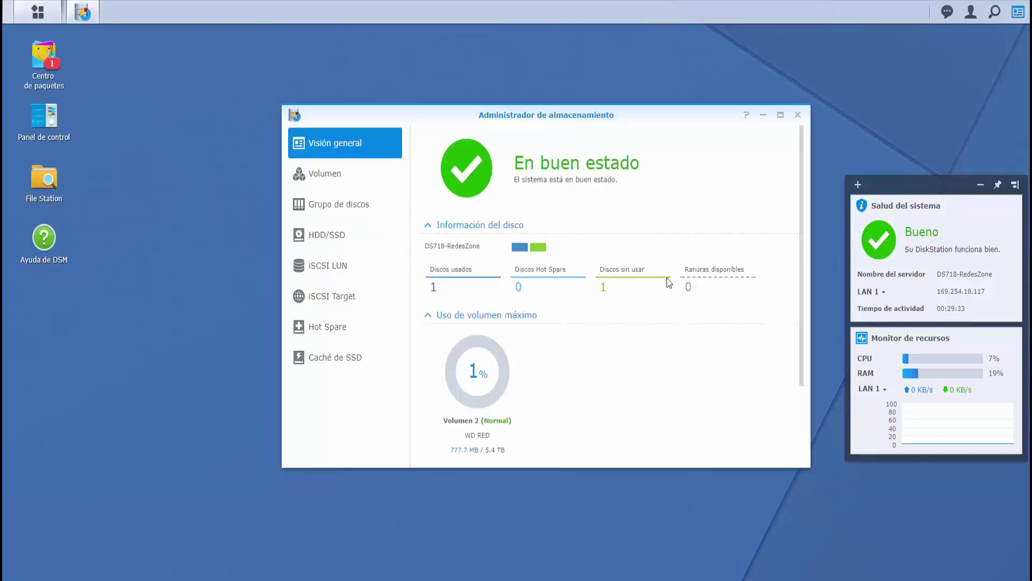
scroll(646, 261, down, 3)
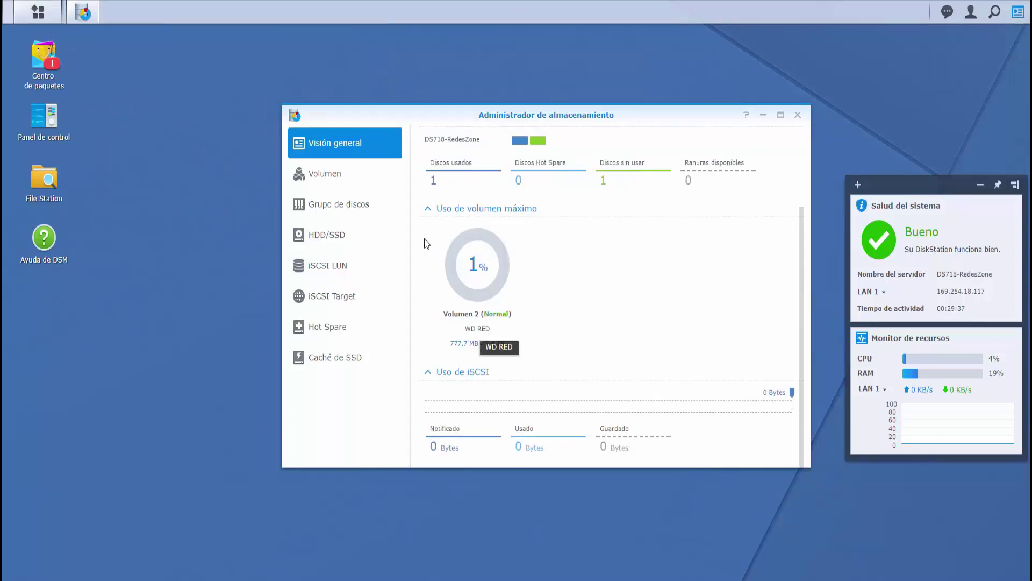
click(334, 178)
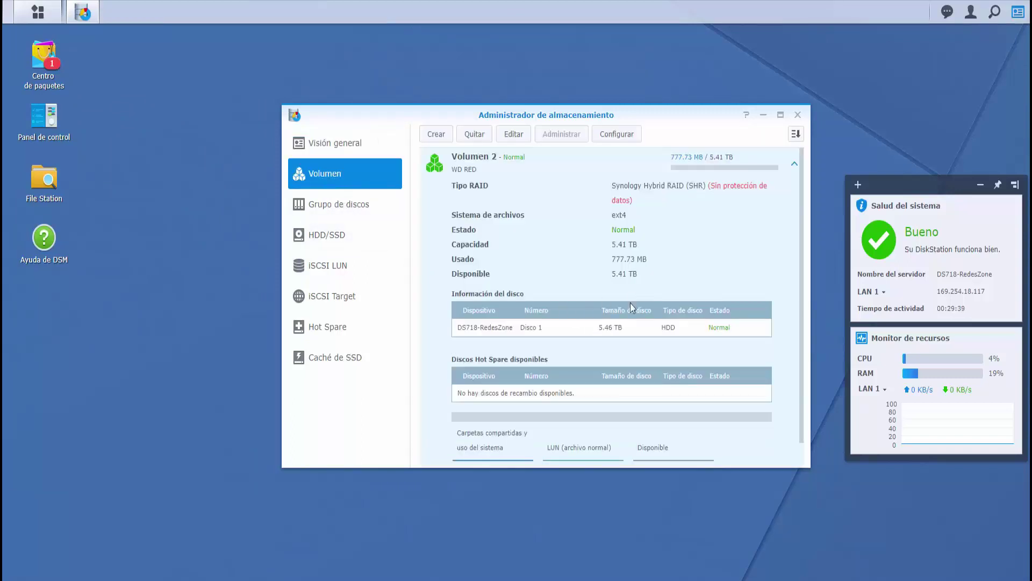
scroll(611, 359, down, 1)
scroll(612, 359, up, 1)
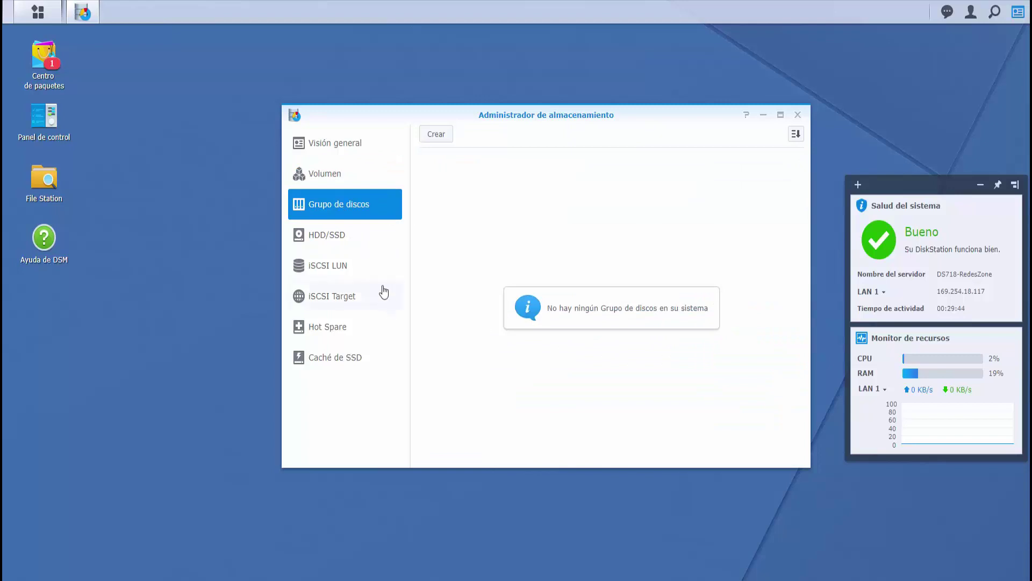
- Review the HDD/SSD disks and test scheduler, iSCSI LUN, iSCSI Target, Hot Spare and SSD cache pages, and close the Storage Manager
click(330, 243)
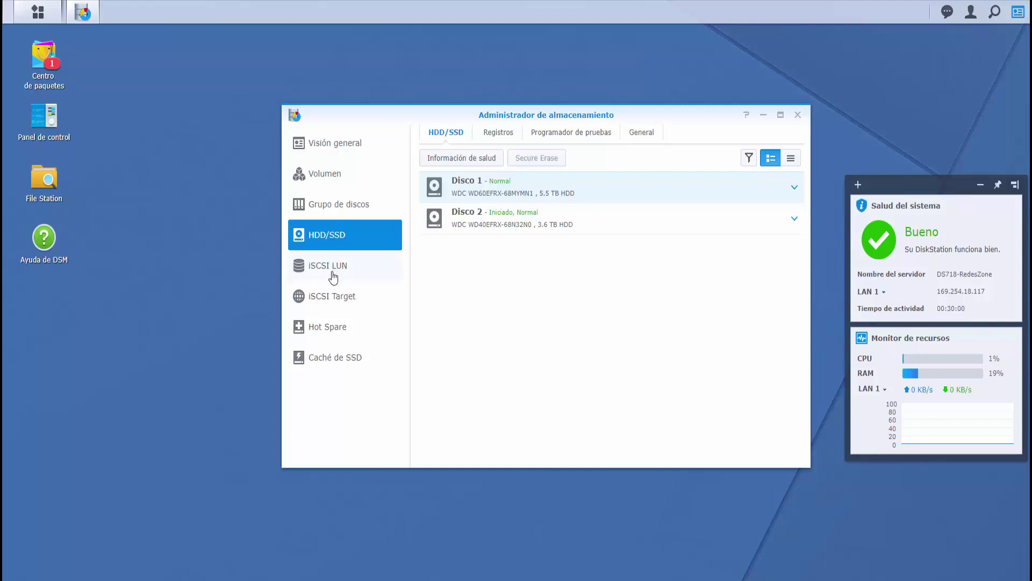
click(498, 132)
click(571, 133)
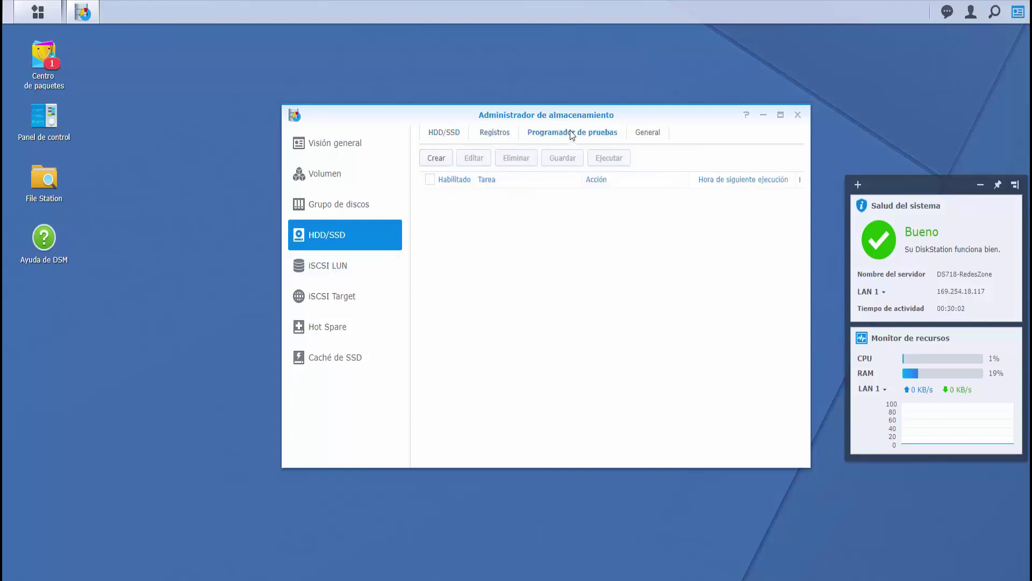
click(342, 265)
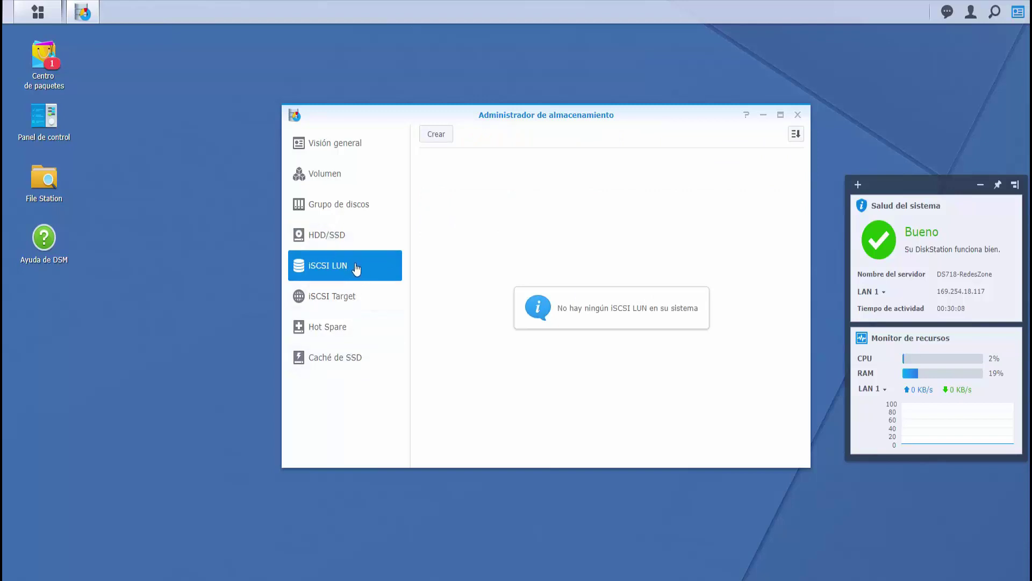
click(353, 302)
click(341, 329)
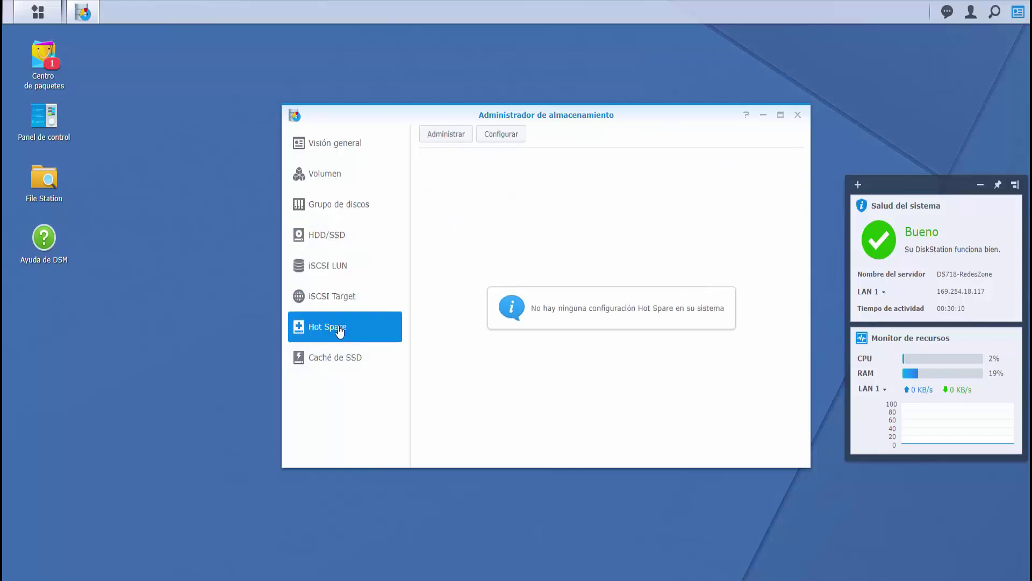
click(343, 364)
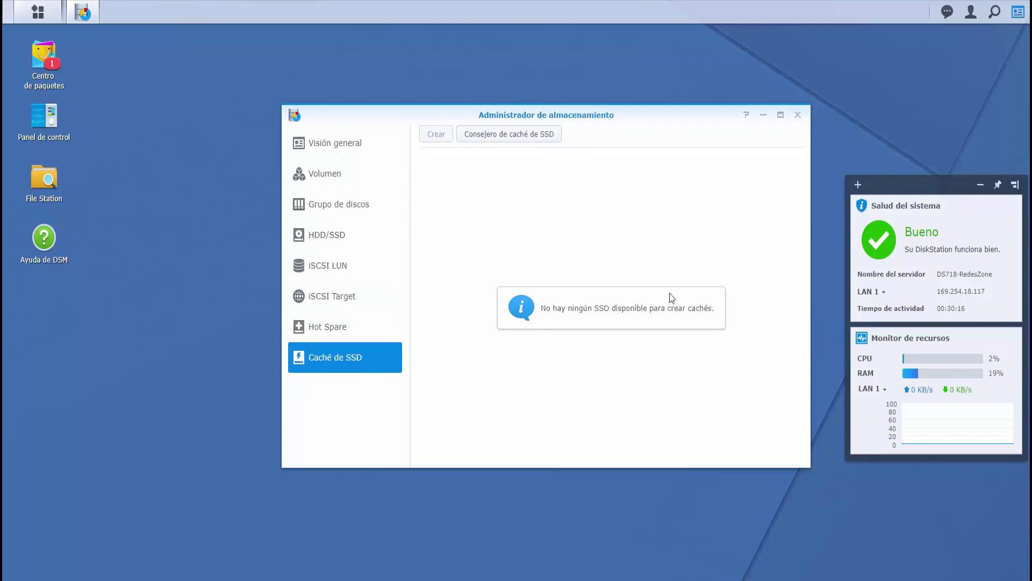
click(797, 116)
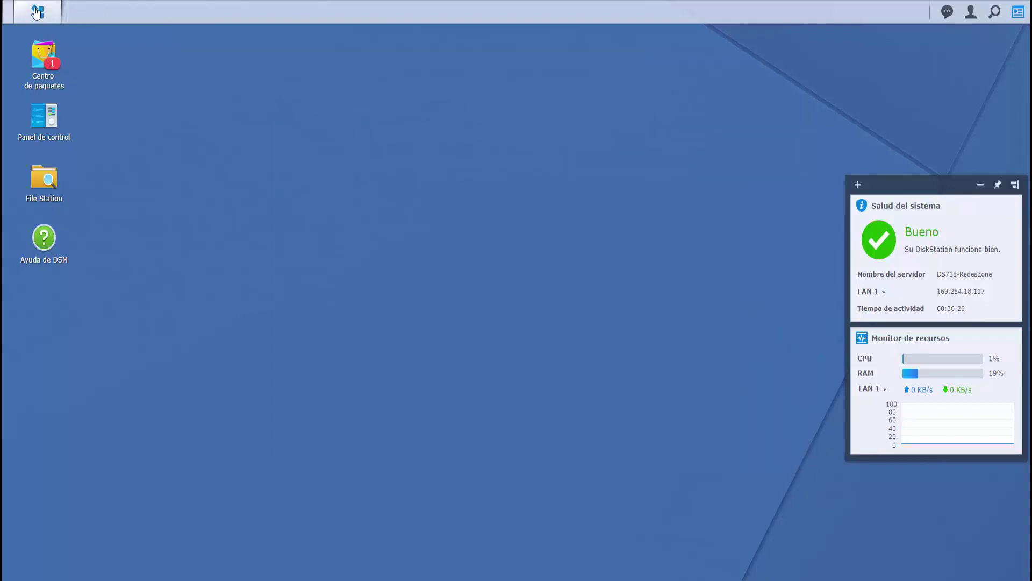
- Open Universal Search to view its file and application search categories, and close it
click(37, 12)
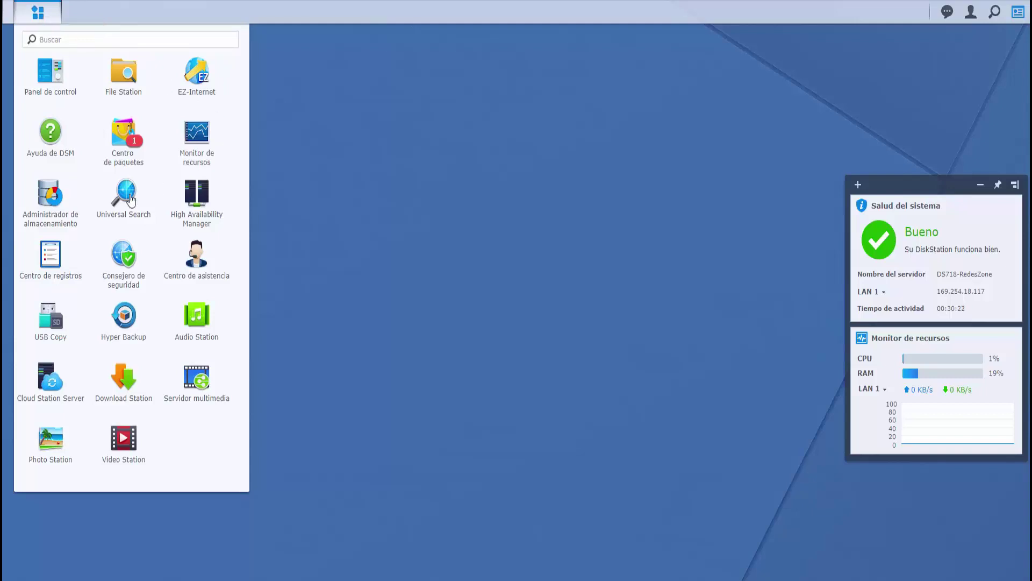
click(130, 200)
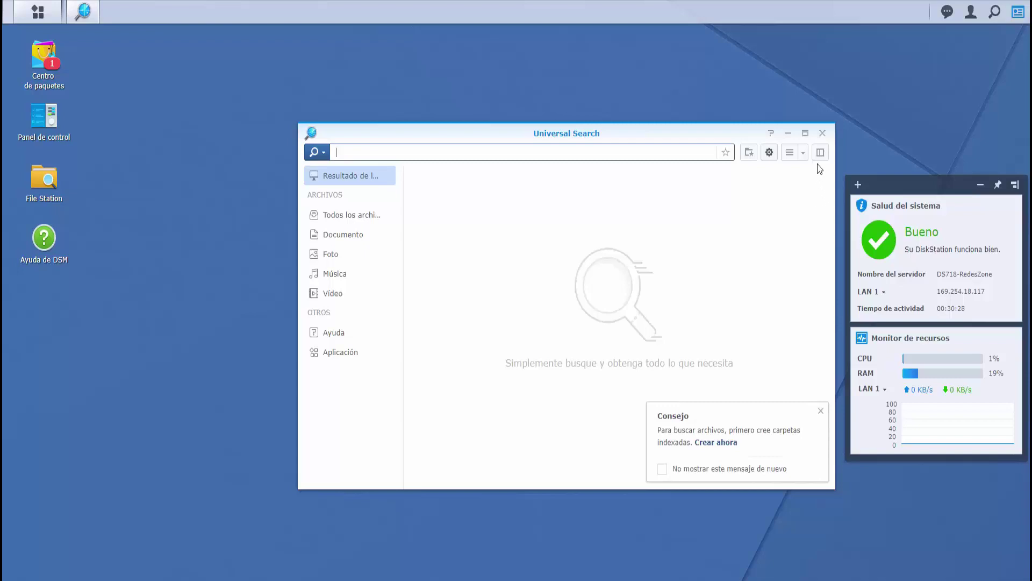
click(822, 133)
- Open the High Availability Manager, view its overview and try to access the network configuration page
click(38, 12)
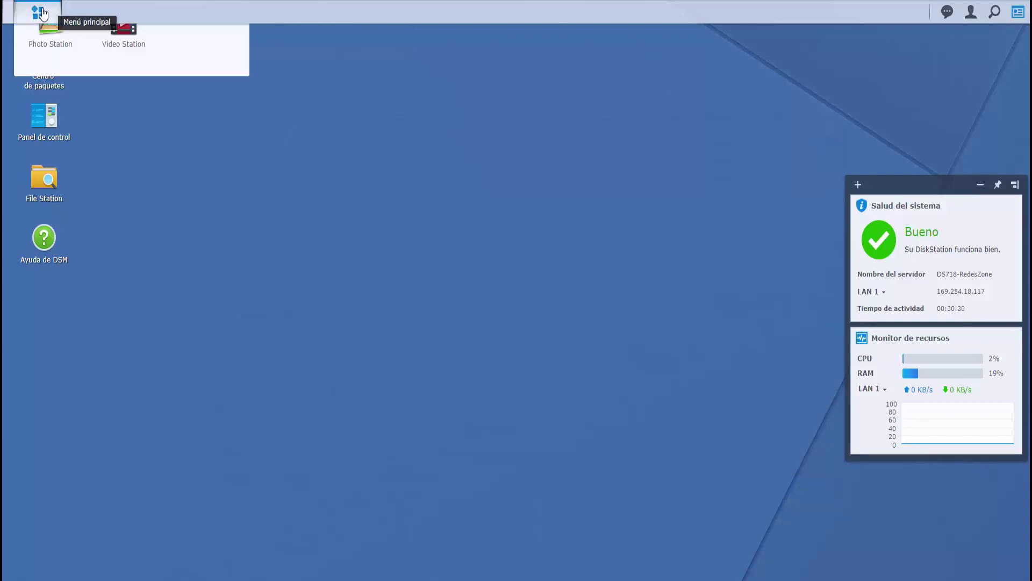
click(209, 209)
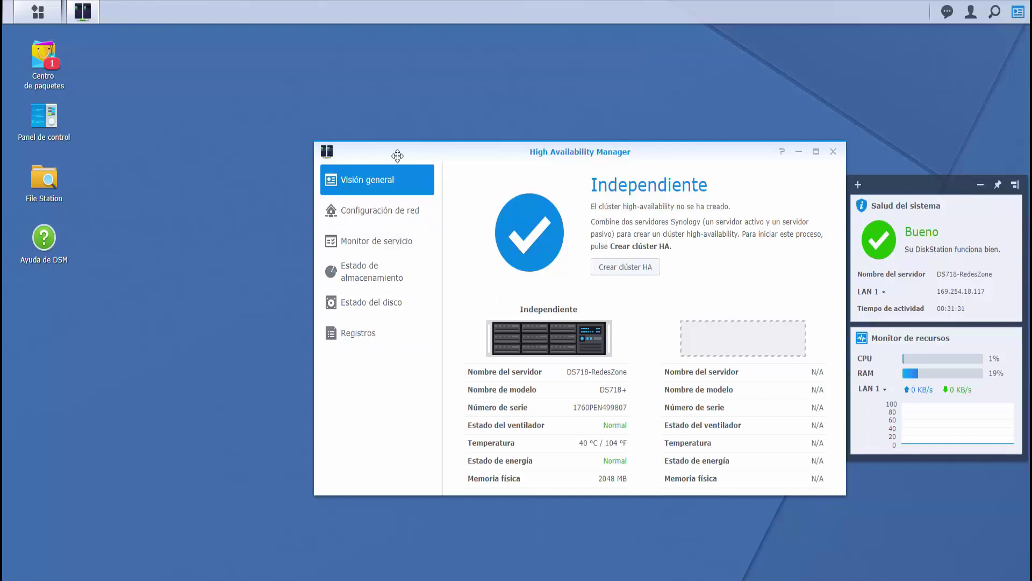
click(389, 221)
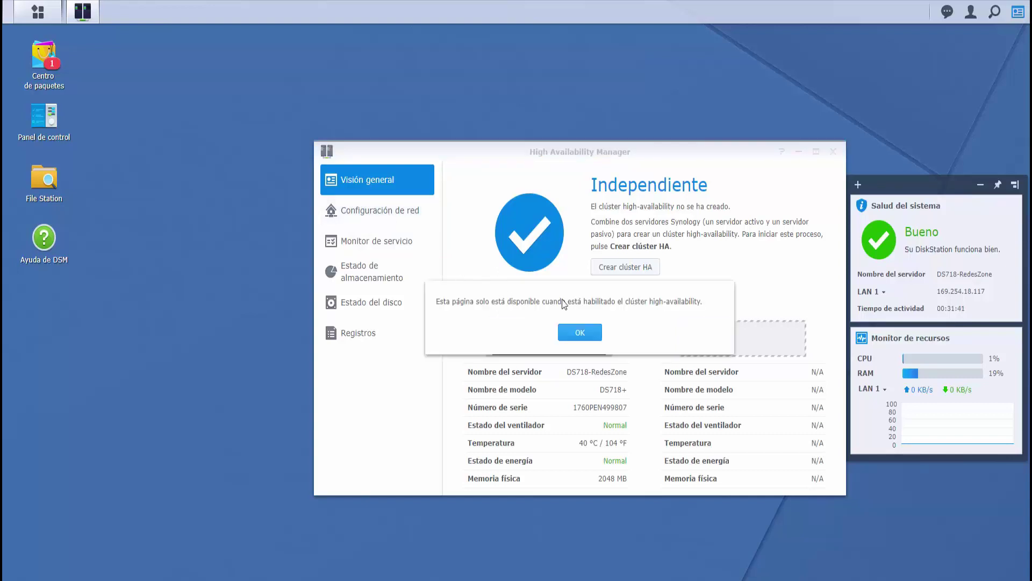
click(579, 335)
click(343, 206)
click(582, 331)
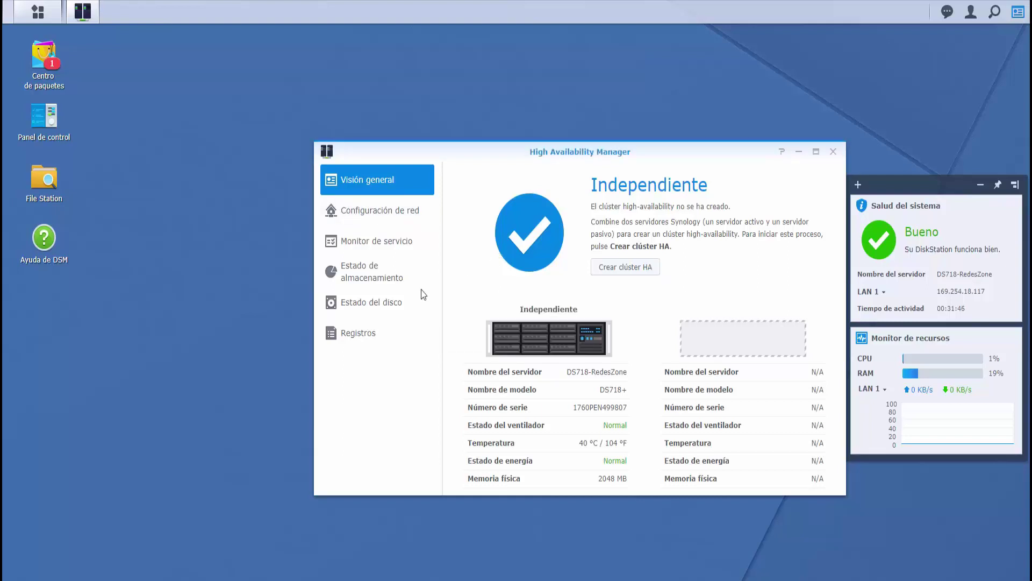
- Try to access the service monitor, storage status and disk status pages, and close the High Availability Manager
click(408, 250)
click(566, 331)
click(385, 273)
click(580, 332)
click(391, 311)
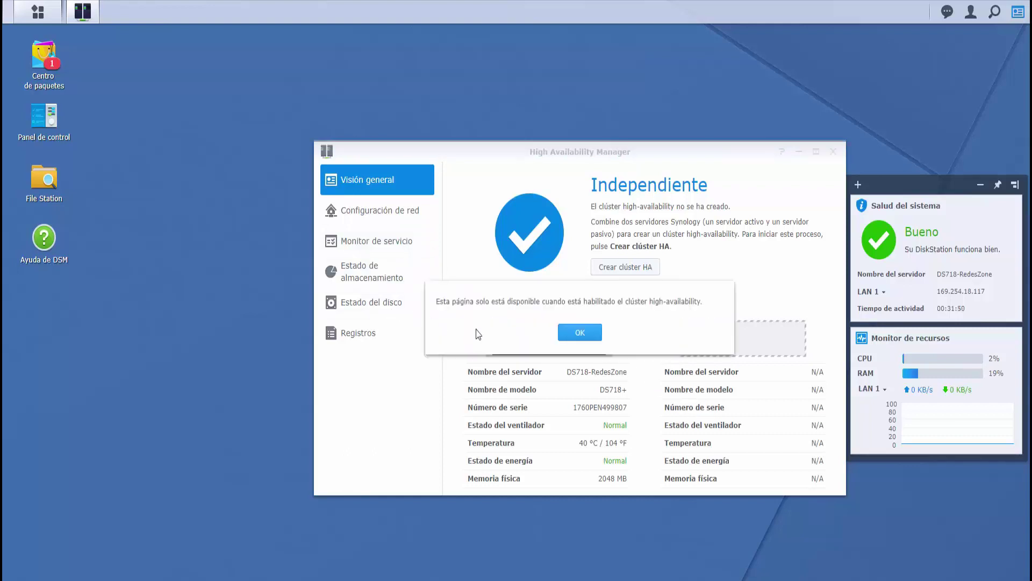
click(581, 331)
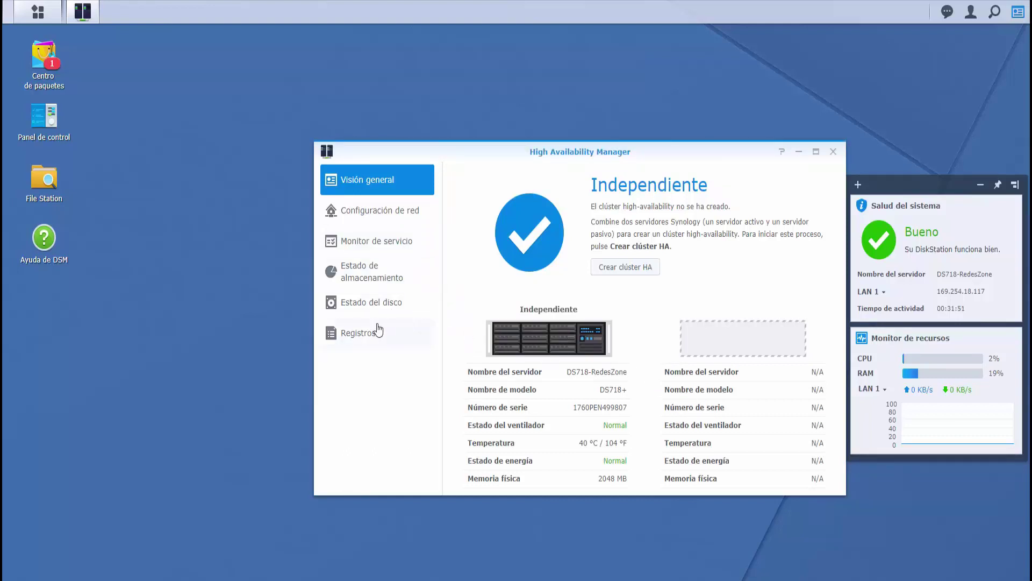
click(833, 152)
- Open the Log Center, dismiss the advanced features notice, browse the last 50 logs and close it
click(37, 11)
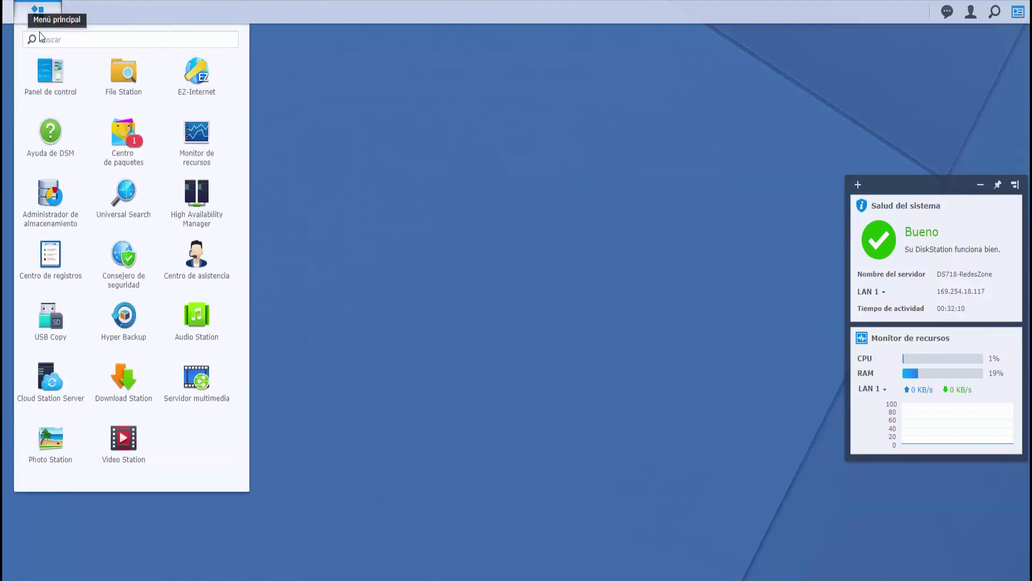
click(52, 276)
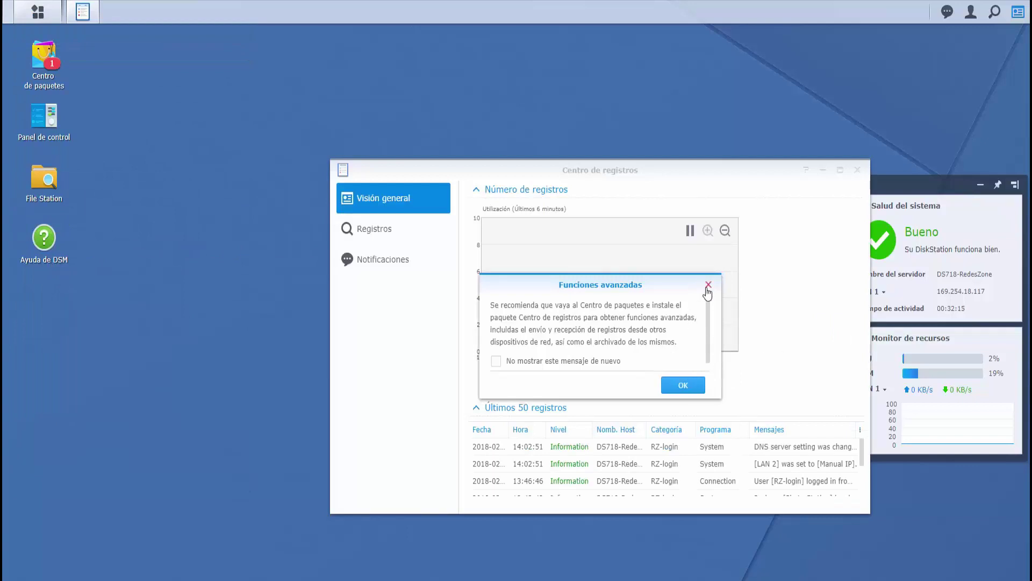
click(708, 286)
scroll(764, 450, down, 1)
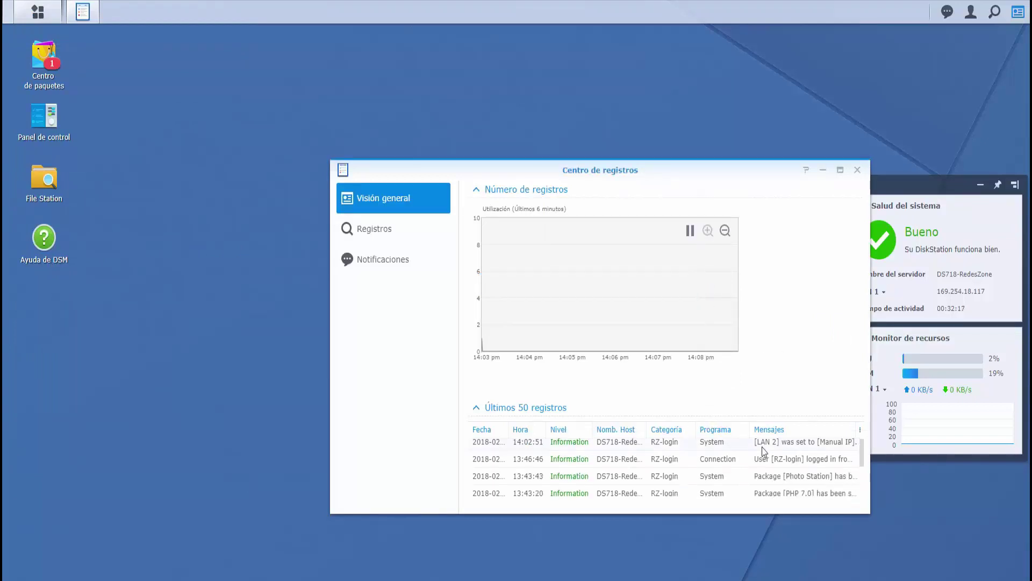
scroll(764, 451, down, 5)
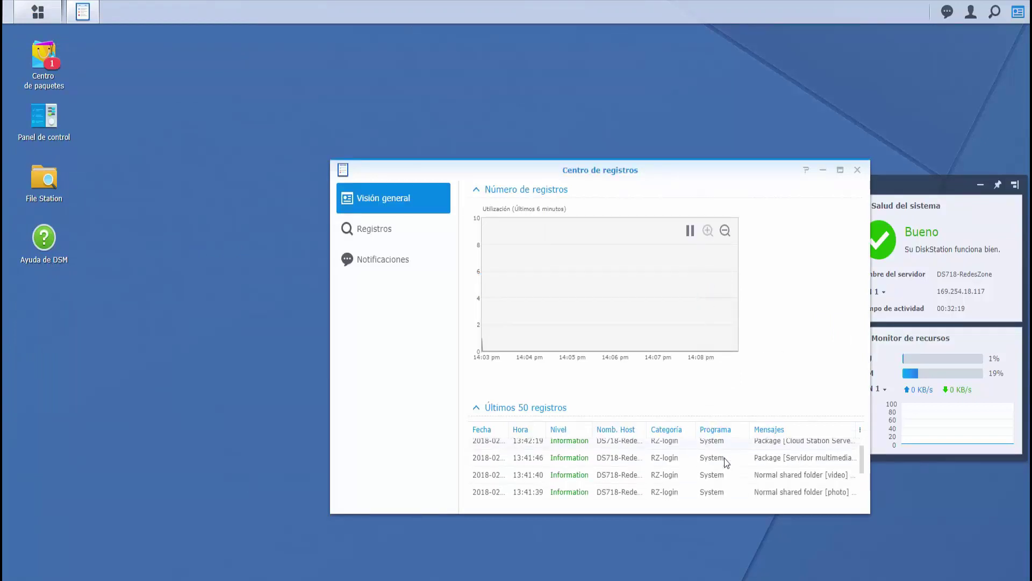
scroll(726, 461, down, 2)
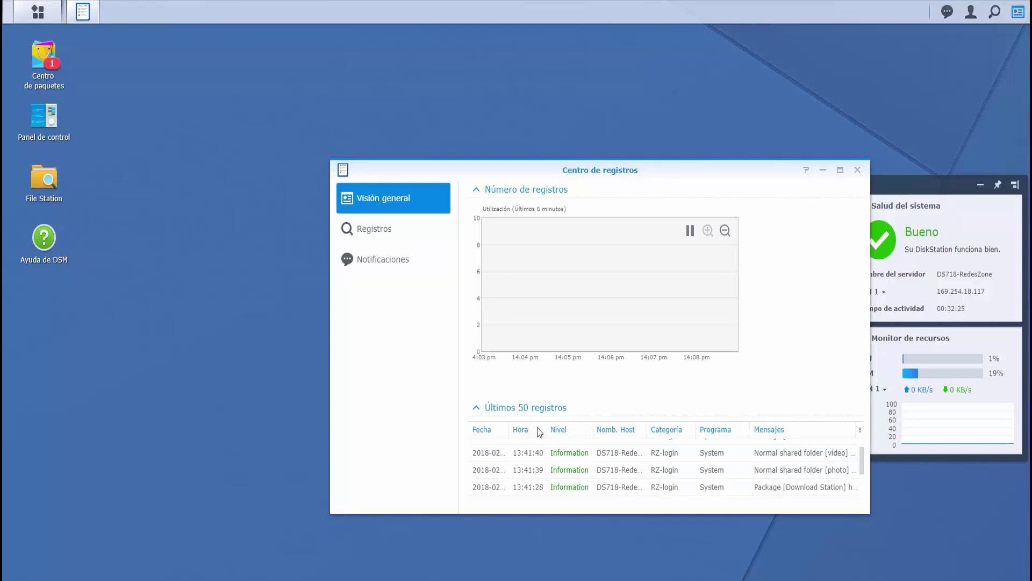
click(857, 170)
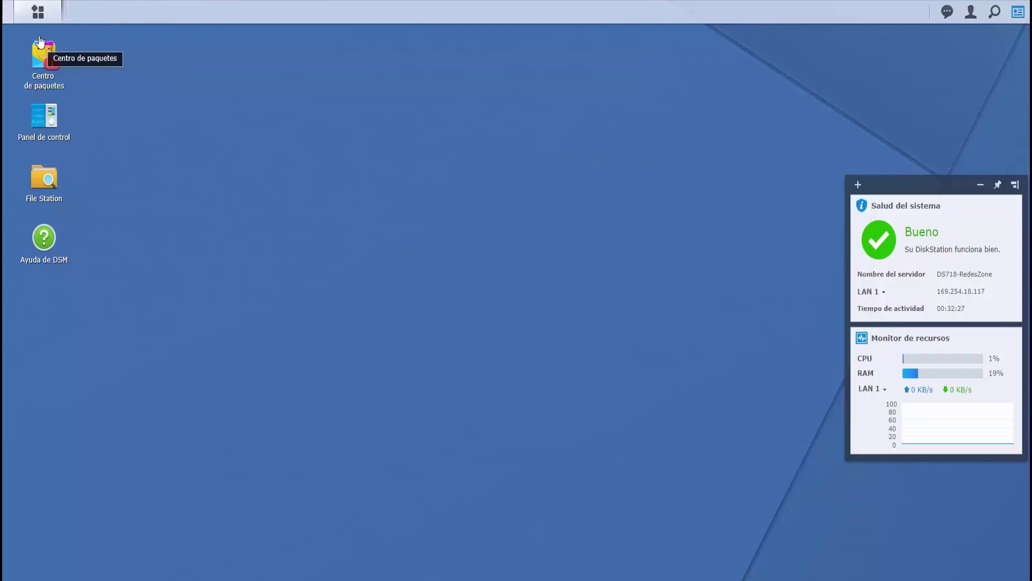
- Open the Security Advisor and start a scan with the home and personal use baseline
click(37, 15)
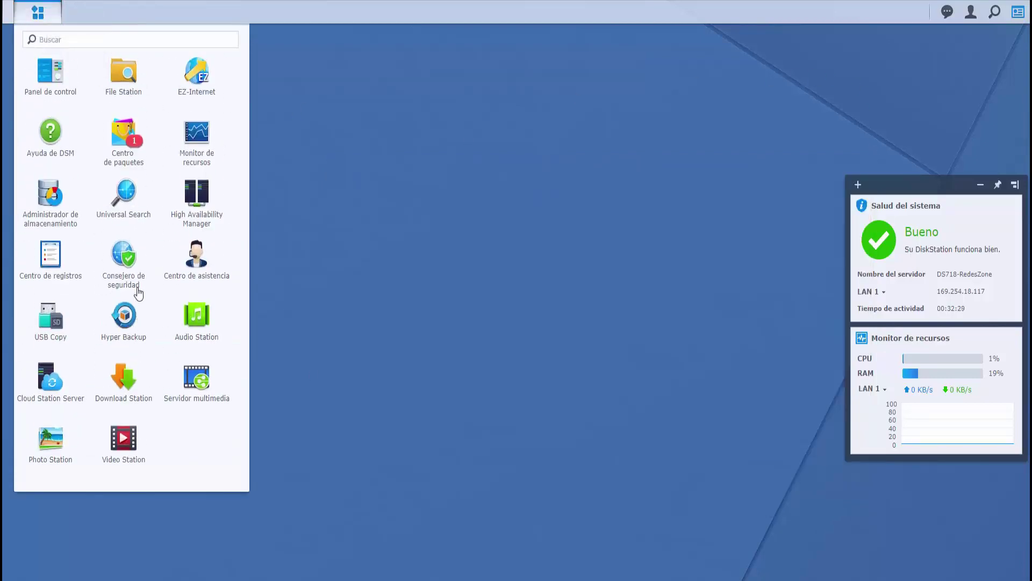
click(133, 268)
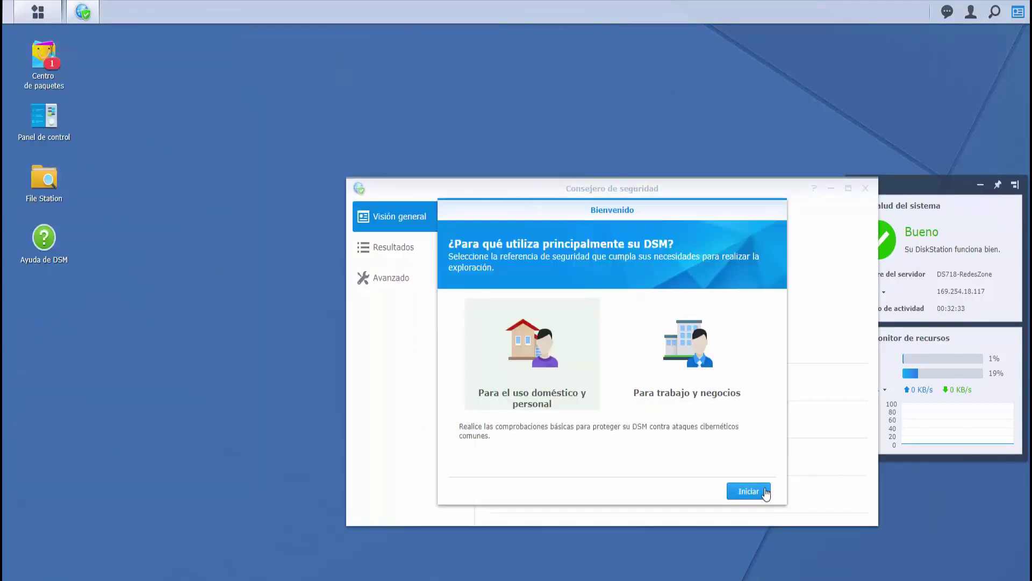
click(748, 491)
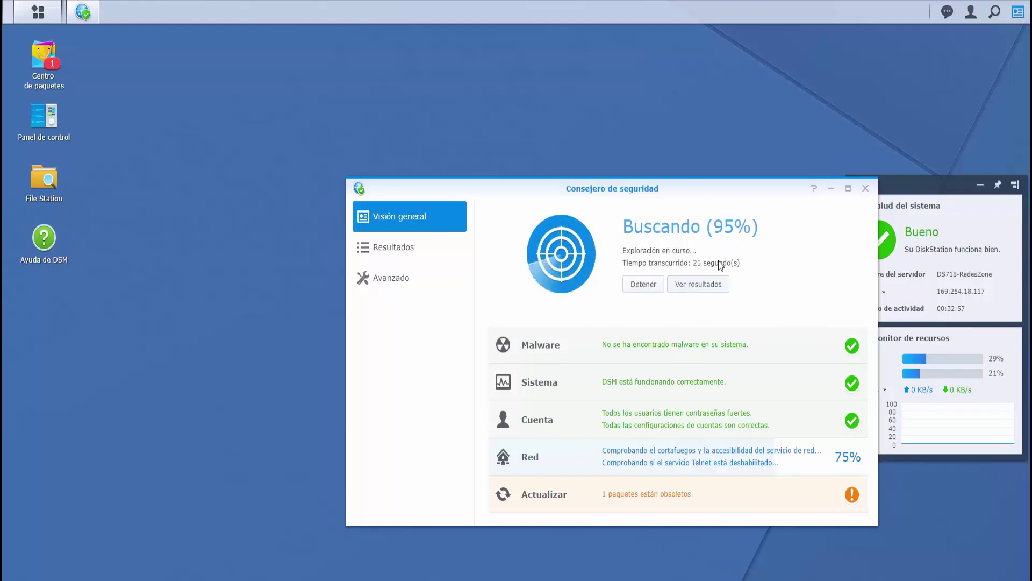
- Review the security scan results and the advanced baseline and schedule settings, and close the Security Advisor
click(410, 249)
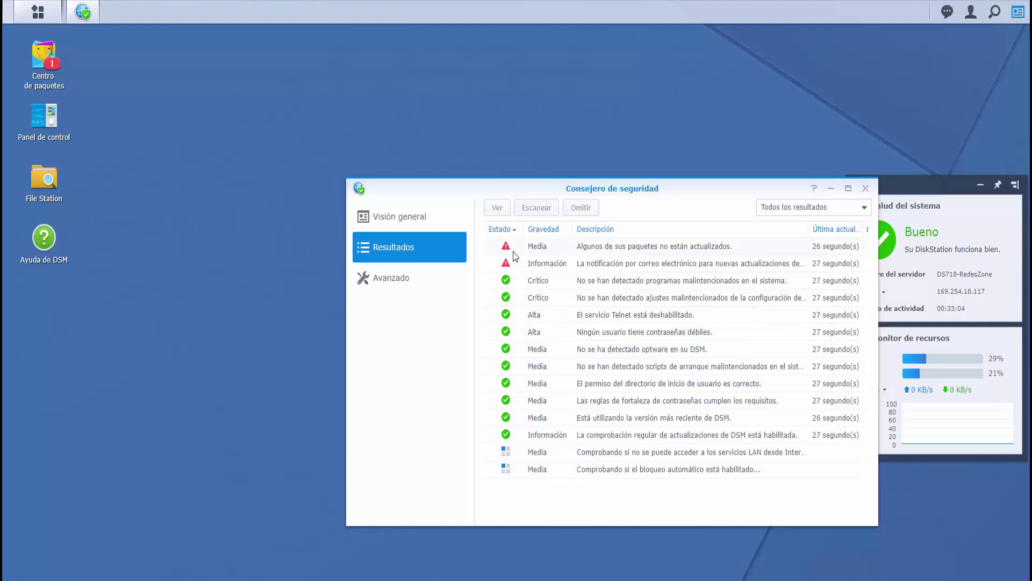
click(406, 285)
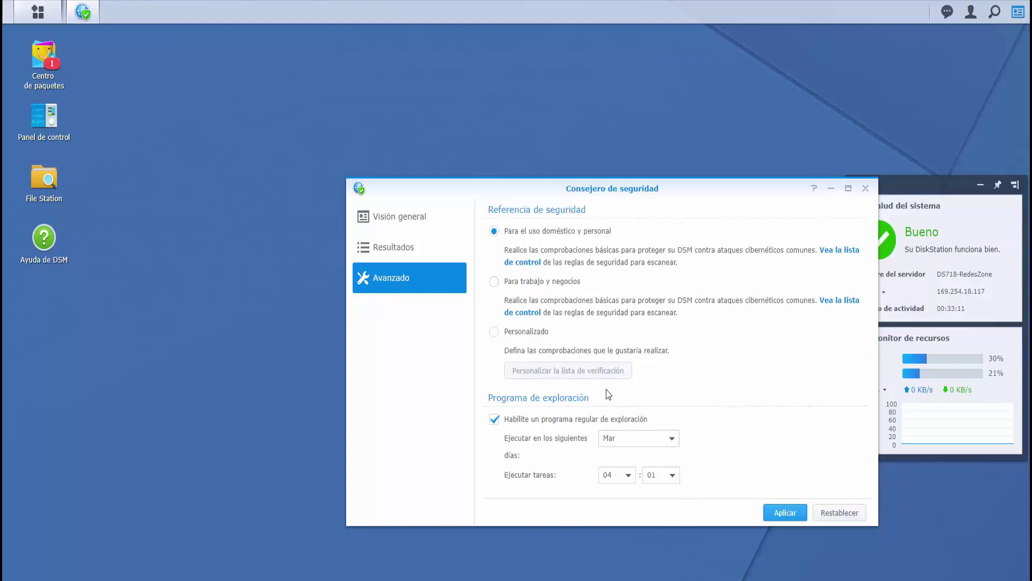
click(865, 188)
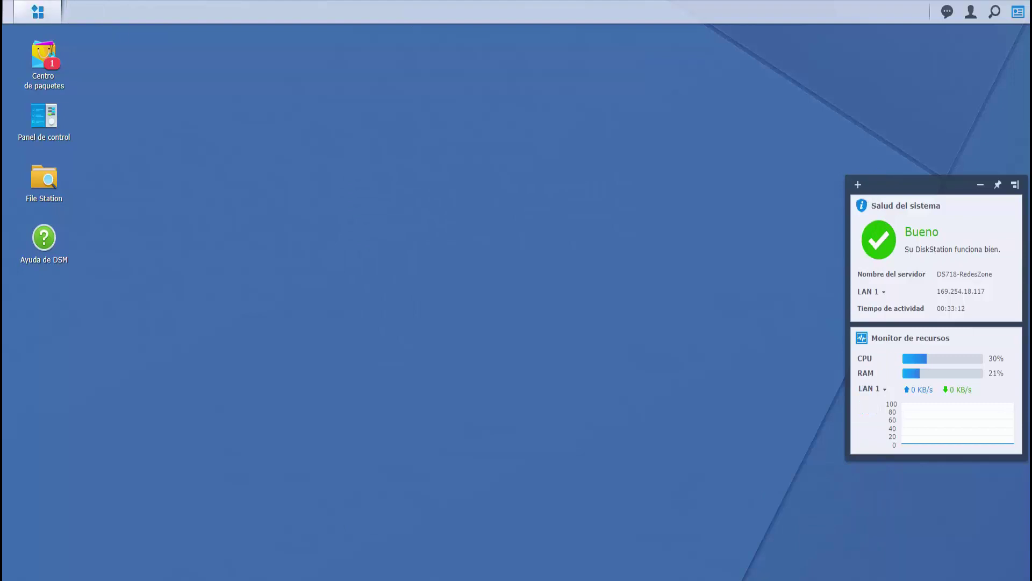
- Open the Support Center, review the contact form and the support services page, and close it
click(39, 12)
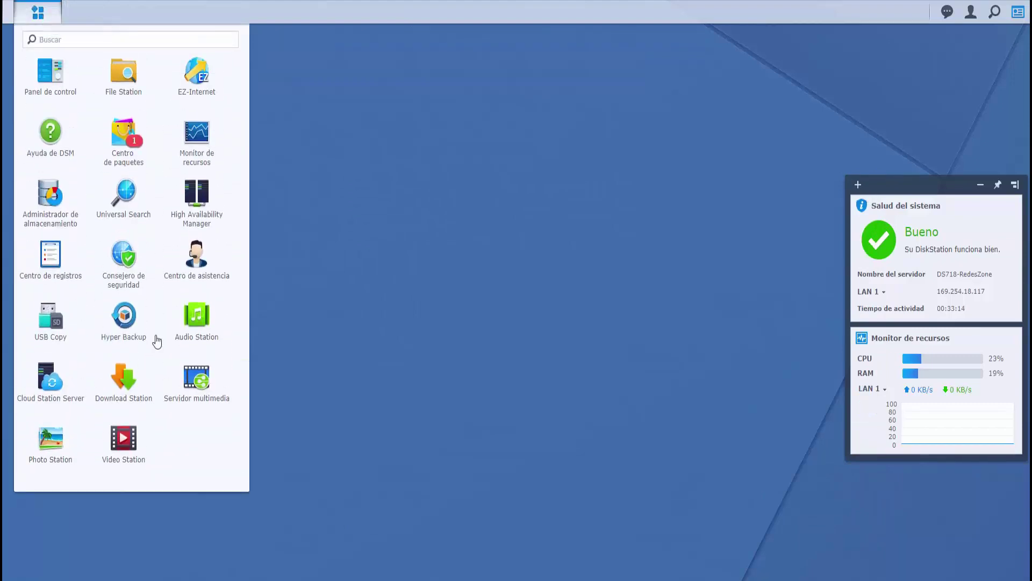
click(205, 260)
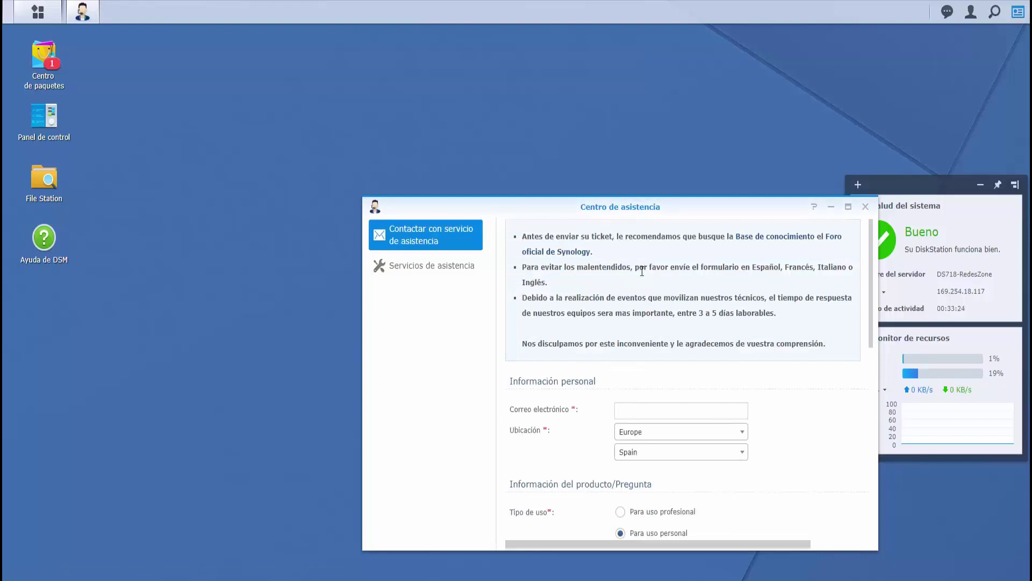
click(405, 265)
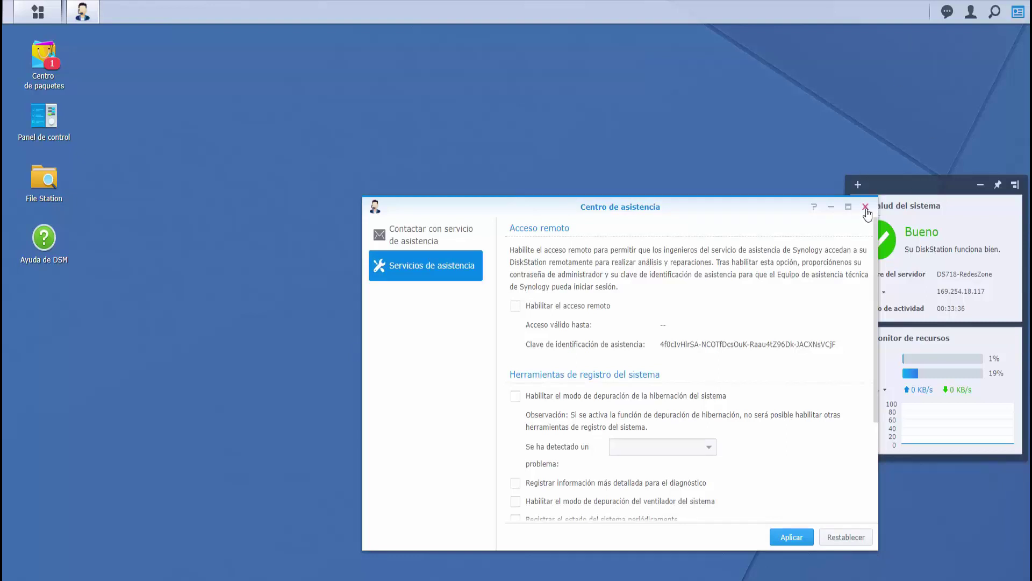
click(865, 207)
- Open USB Copy, review the Copy button task's overview, task settings and trigger time, and close the application
click(38, 11)
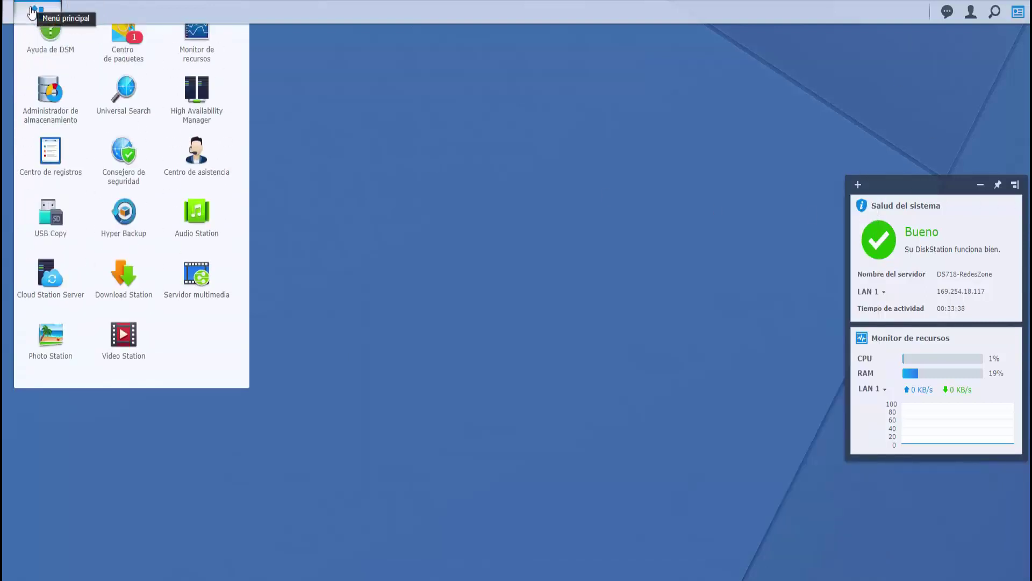
click(50, 317)
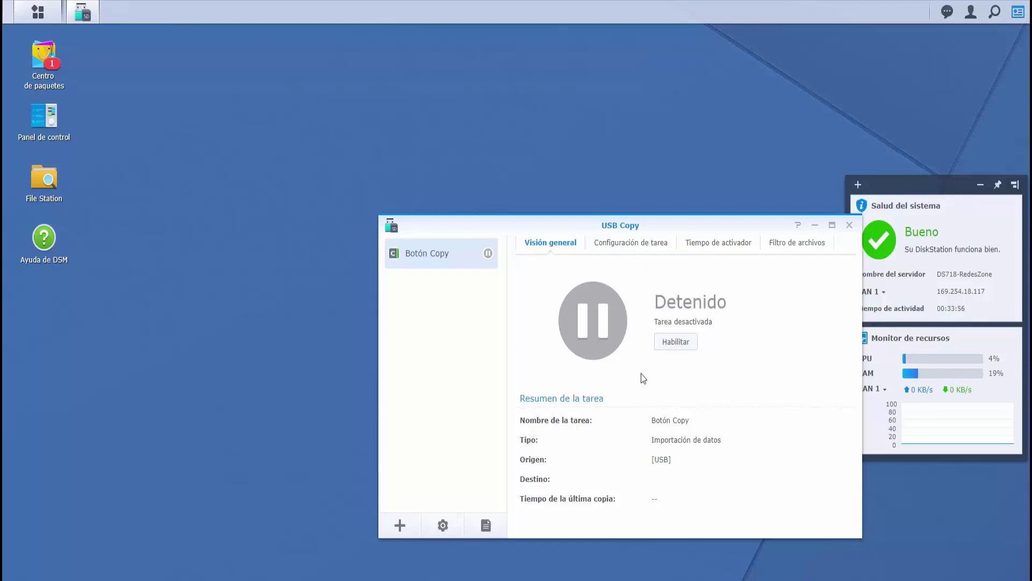
click(634, 246)
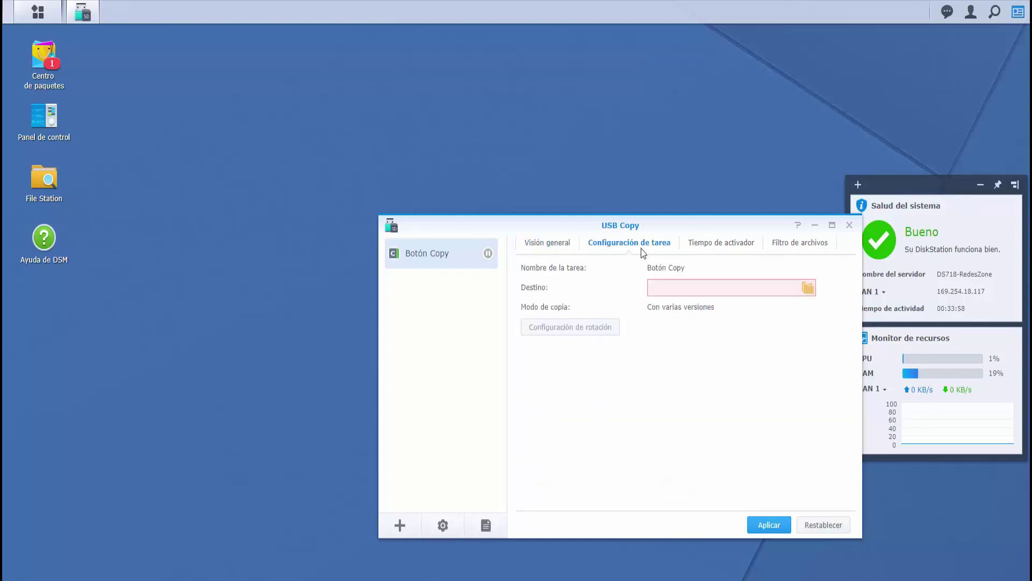
click(720, 246)
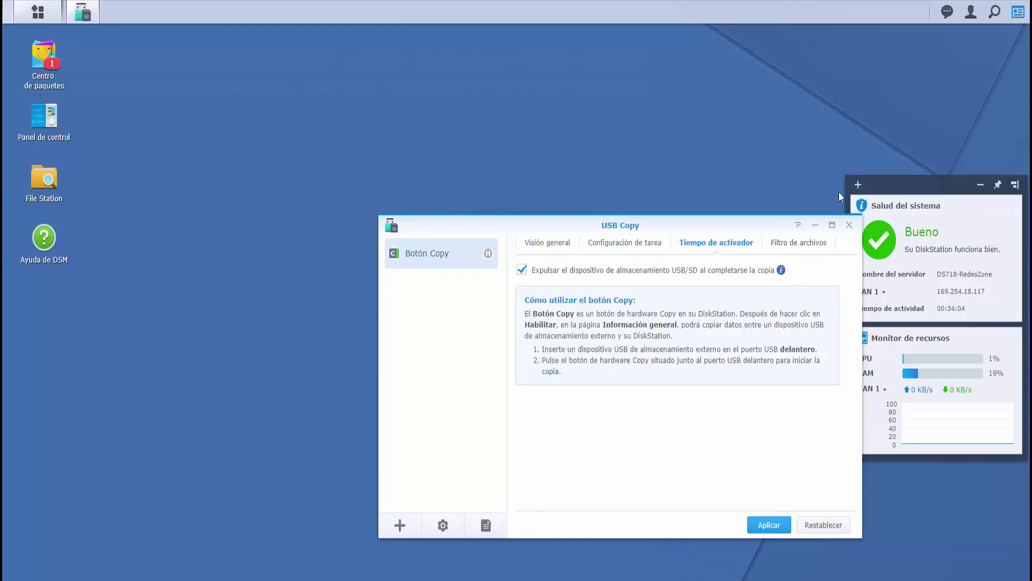
click(850, 224)
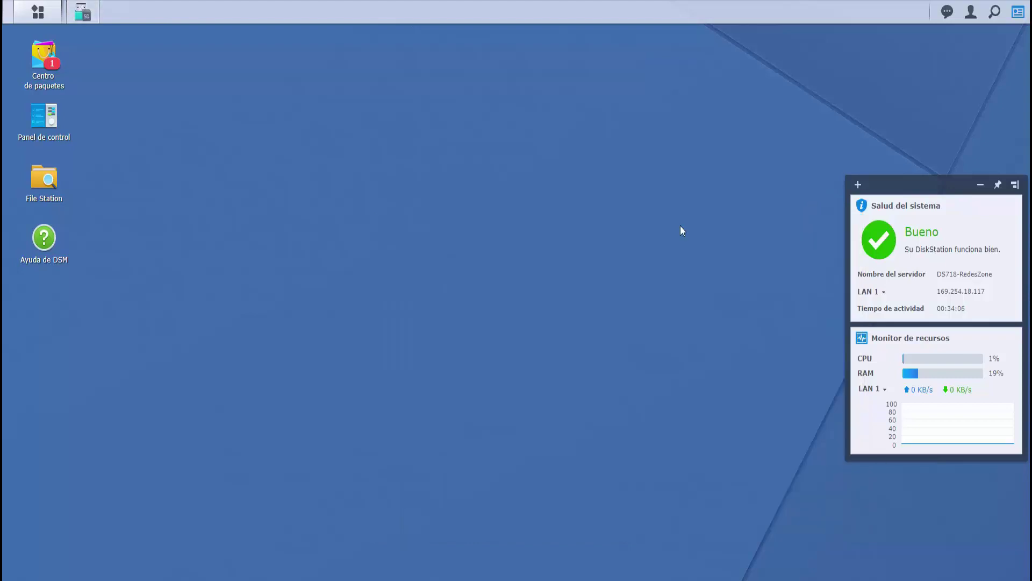
- Open Hyper Backup, browse the backup destination types in the backup wizard, and close the wizard and the application
click(50, 21)
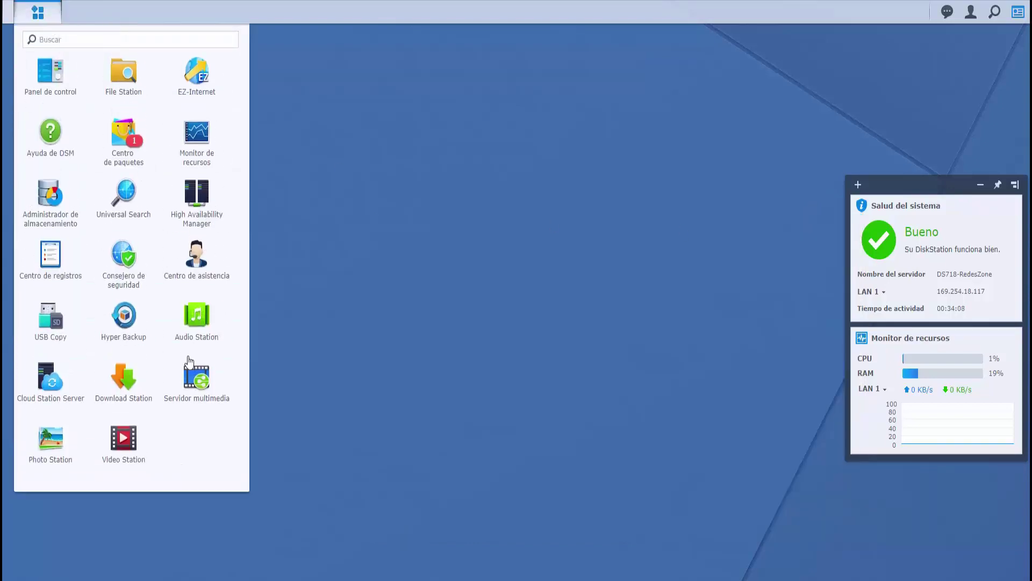
click(125, 317)
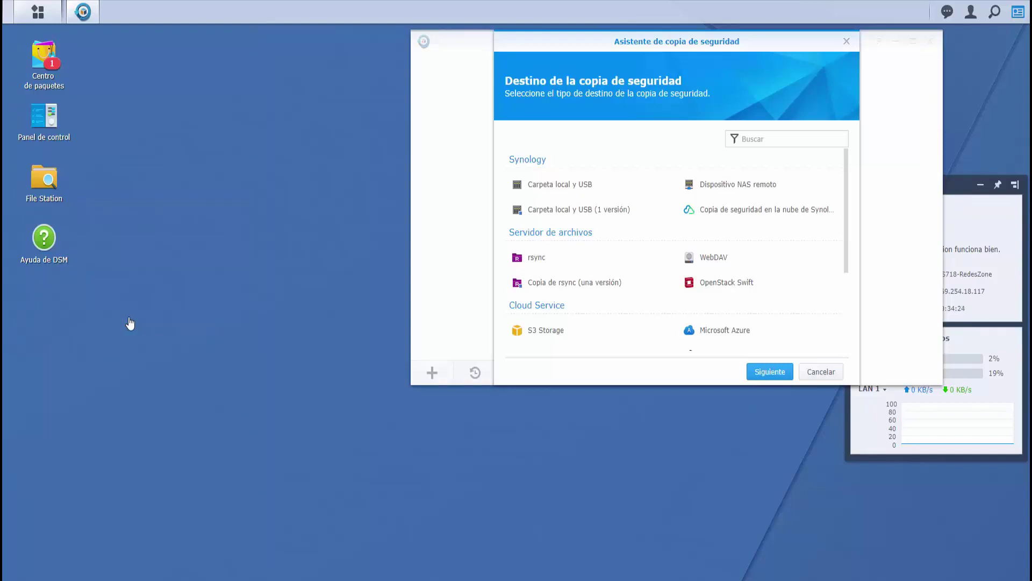
scroll(733, 274, down, 3)
scroll(697, 315, up, 3)
scroll(763, 293, down, 3)
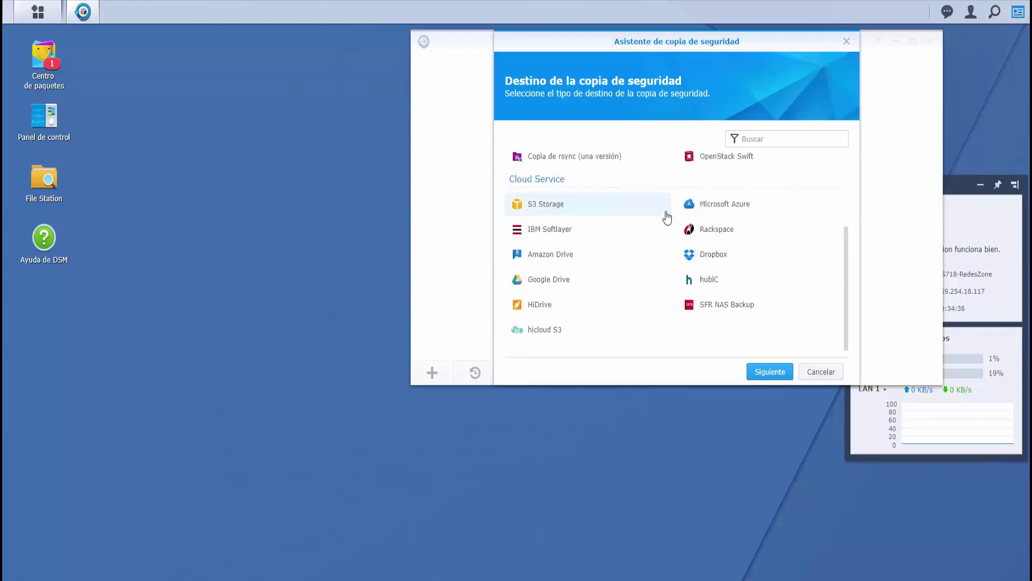
scroll(614, 210, up, 3)
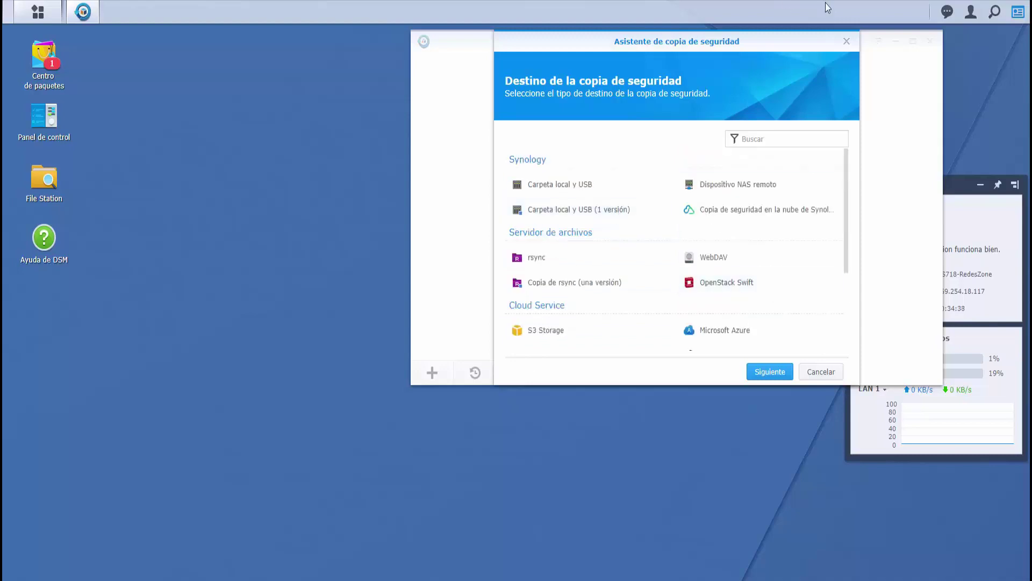
click(847, 42)
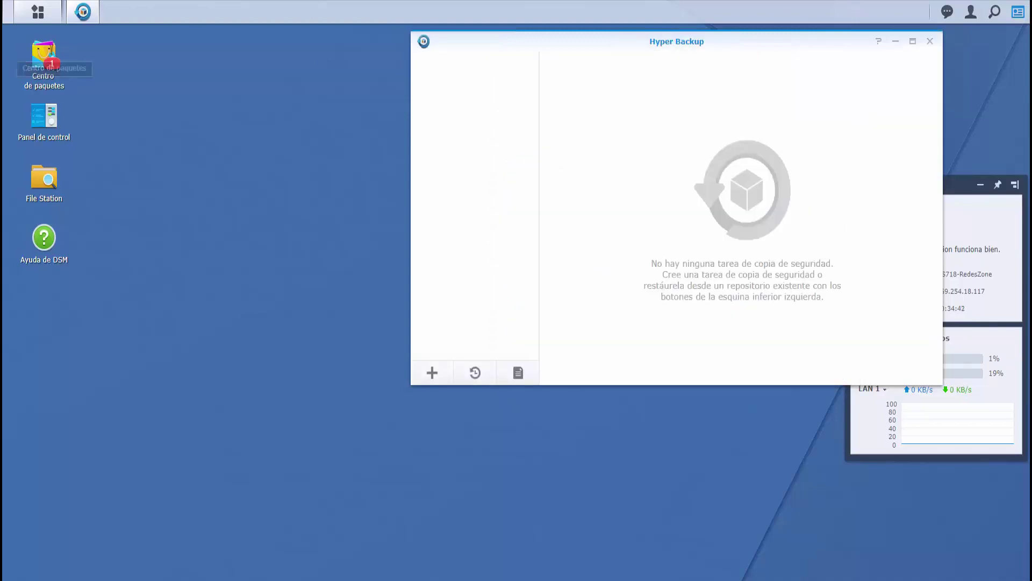
click(930, 42)
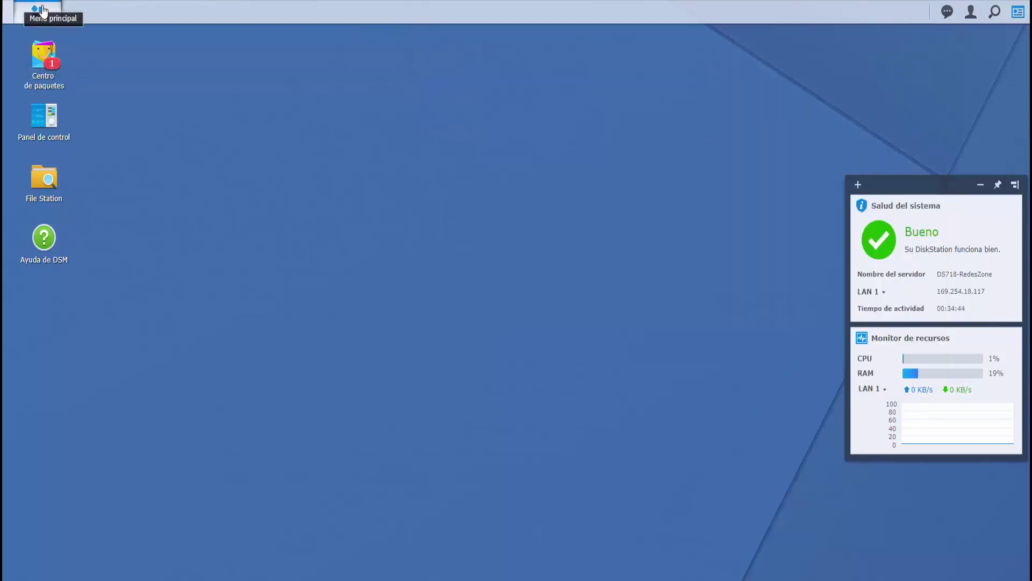
- Review the remaining applications in the main menu, such as Audio Station and Cloud Station Server, and close the menu
click(34, 13)
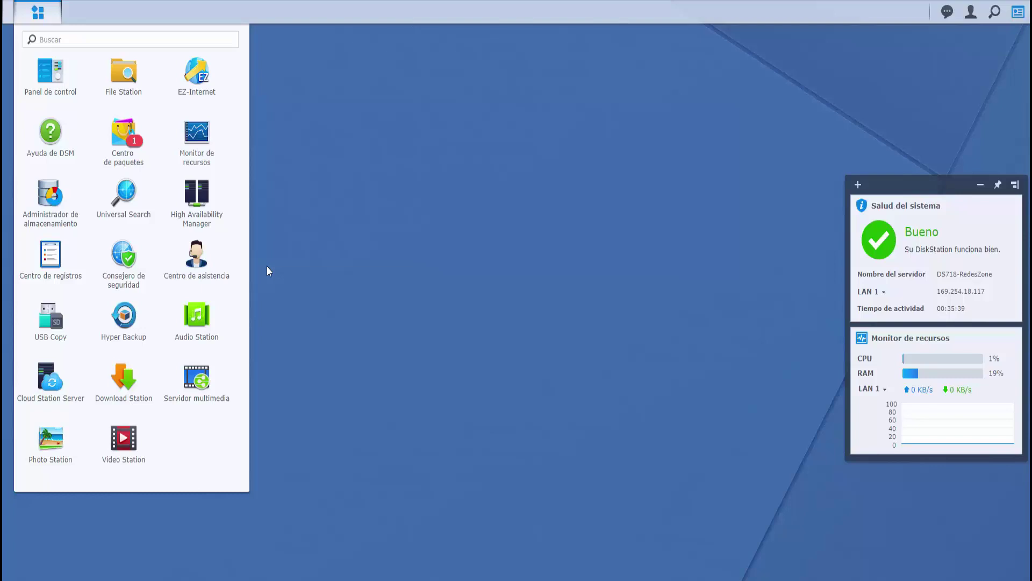
click(521, 194)
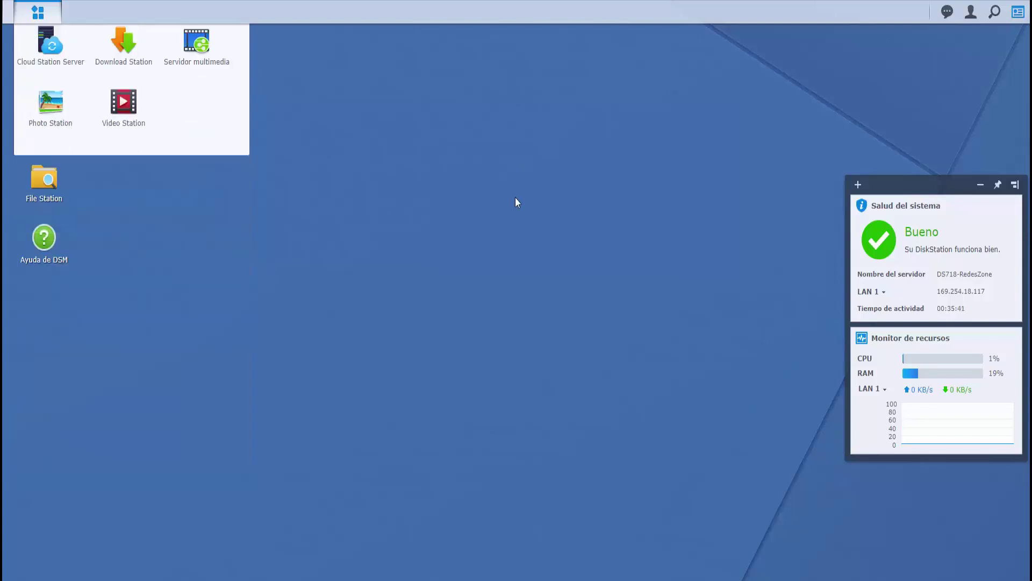